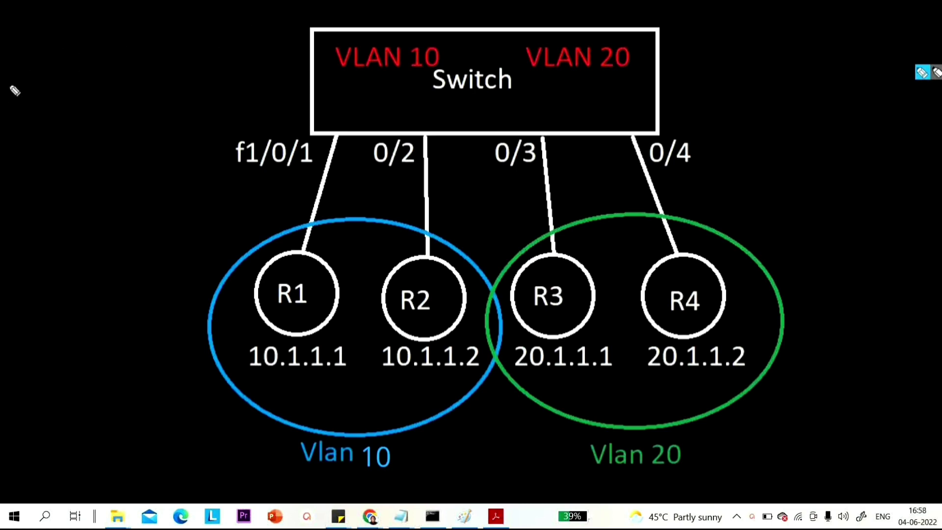
# Handwrite the underlined heading "SVI" beside the switch diagram, with the word "Switch" beneath it
pyautogui.moveTo(58, 51)
pyautogui.mouseDown()
pyautogui.moveTo(43, 77)
pyautogui.moveTo(82, 51)
pyautogui.moveTo(113, 63)
pyautogui.moveTo(111, 44)
pyautogui.mouseUp()
pyautogui.moveTo(25, 96); pyautogui.dragTo(160, 64)
pyautogui.moveTo(53, 117); pyautogui.dragTo(37, 146)
pyautogui.moveTo(49, 132)
pyautogui.mouseDown()
pyautogui.moveTo(101, 118)
pyautogui.moveTo(109, 104)
pyautogui.mouseUp()
pyautogui.moveTo(111, 115); pyautogui.dragTo(130, 120)
pyautogui.moveTo(119, 110)
pyautogui.mouseDown()
pyautogui.moveTo(143, 102)
pyautogui.moveTo(153, 111)
pyautogui.mouseUp()
pyautogui.moveTo(158, 92); pyautogui.dragTo(174, 104)
# Handwrite "virtual interface." below the word "Switch" and underline its end
pyautogui.moveTo(68, 161)
pyautogui.mouseDown()
pyautogui.moveTo(98, 155)
pyautogui.moveTo(108, 174)
pyautogui.mouseUp()
pyautogui.moveTo(104, 154)
pyautogui.mouseDown()
pyautogui.moveTo(144, 140)
pyautogui.moveTo(148, 162)
pyautogui.mouseUp()
pyautogui.moveTo(156, 138)
pyautogui.mouseDown()
pyautogui.moveTo(181, 142)
pyautogui.moveTo(200, 132)
pyautogui.mouseUp()
pyautogui.moveTo(200, 135)
pyautogui.mouseDown()
pyautogui.moveTo(212, 110)
pyautogui.moveTo(205, 140)
pyautogui.mouseUp()
pyautogui.moveTo(77, 211); pyautogui.dragTo(75, 227)
pyautogui.moveTo(88, 218)
pyautogui.mouseDown()
pyautogui.moveTo(129, 196)
pyautogui.moveTo(136, 216)
pyautogui.mouseUp()
pyautogui.moveTo(132, 208)
pyautogui.mouseDown()
pyautogui.moveTo(156, 199)
pyautogui.moveTo(169, 177)
pyautogui.mouseUp()
pyautogui.moveTo(169, 176)
pyautogui.mouseDown()
pyautogui.moveTo(156, 207)
pyautogui.moveTo(216, 184)
pyautogui.mouseUp()
pyautogui.moveTo(220, 188); pyautogui.dragTo(233, 182)
pyautogui.moveTo(238, 183); pyautogui.dragTo(239, 183)
pyautogui.moveTo(186, 226); pyautogui.dragTo(234, 208)
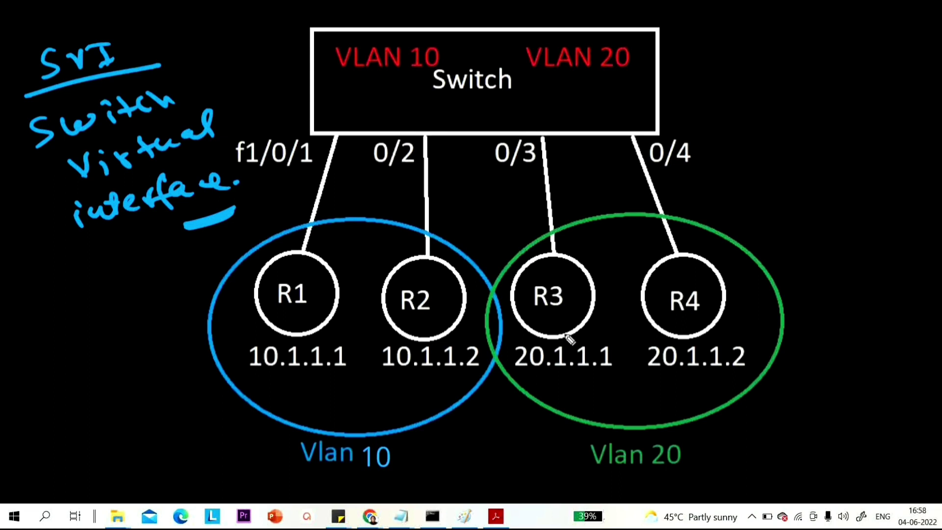
# Draw a small arrow pointing up at the green Vlan 20 ellipse and underline the SVI heading again
pyautogui.moveTo(709, 439)
pyautogui.mouseDown()
pyautogui.moveTo(714, 427)
pyautogui.moveTo(738, 449)
pyautogui.mouseUp()
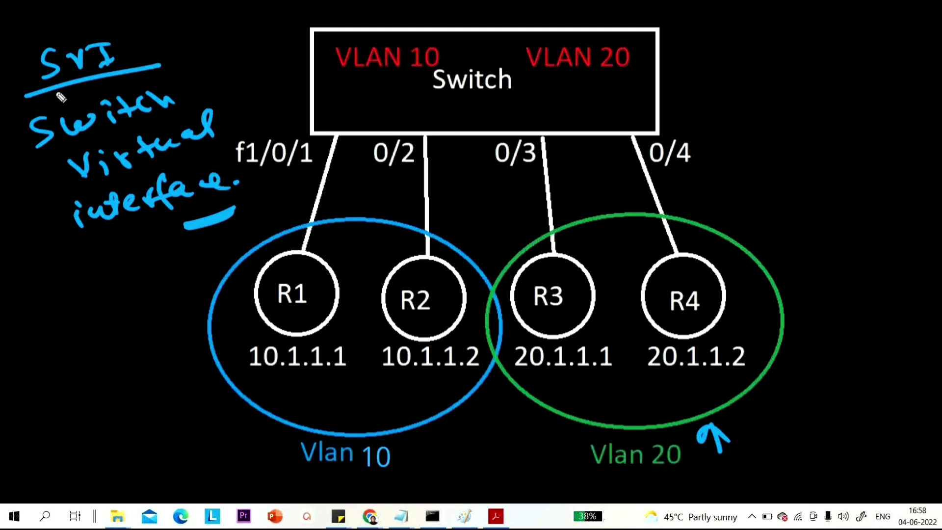
pyautogui.moveTo(22, 101); pyautogui.dragTo(158, 66)
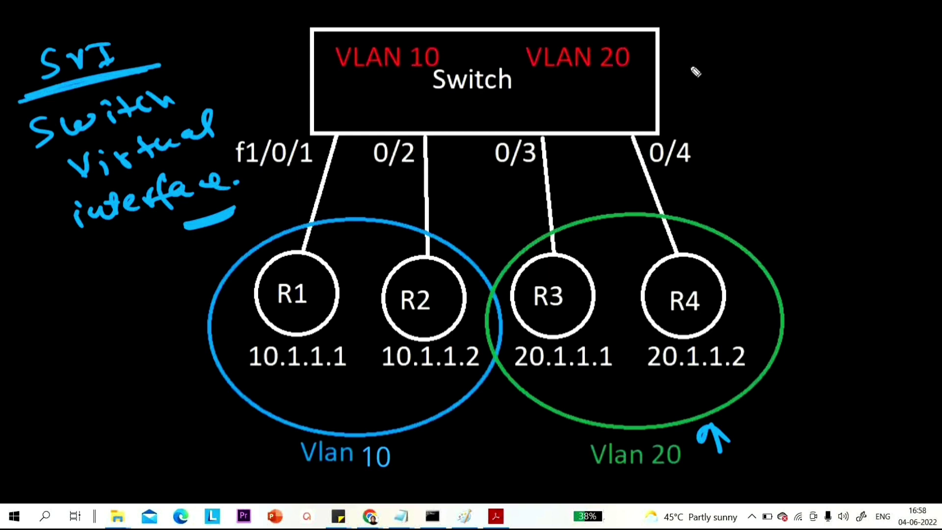
# Label the switch "C3750" with a double underline, and underline the VLAN 10 and VLAN 20 labels inside it
pyautogui.moveTo(675, 71)
pyautogui.mouseDown()
pyautogui.moveTo(699, 57)
pyautogui.moveTo(699, 81)
pyautogui.moveTo(725, 70)
pyautogui.moveTo(706, 83)
pyautogui.moveTo(735, 62)
pyautogui.moveTo(788, 84)
pyautogui.moveTo(820, 73)
pyautogui.moveTo(804, 84)
pyautogui.mouseUp()
pyautogui.click(829, 73)
pyautogui.moveTo(765, 99)
pyautogui.mouseDown()
pyautogui.moveTo(830, 101)
pyautogui.moveTo(771, 107)
pyautogui.mouseUp()
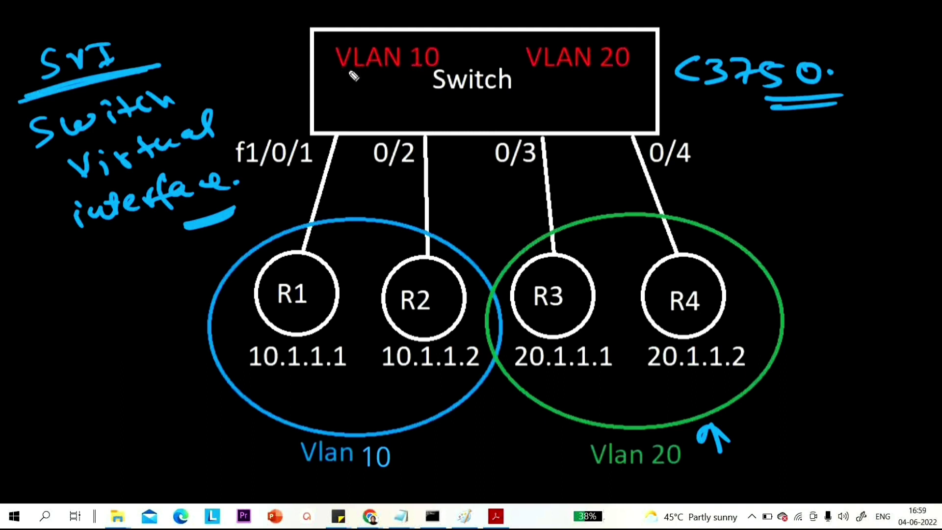
pyautogui.moveTo(332, 74); pyautogui.dragTo(403, 73)
pyautogui.moveTo(559, 76); pyautogui.dragTo(629, 74)
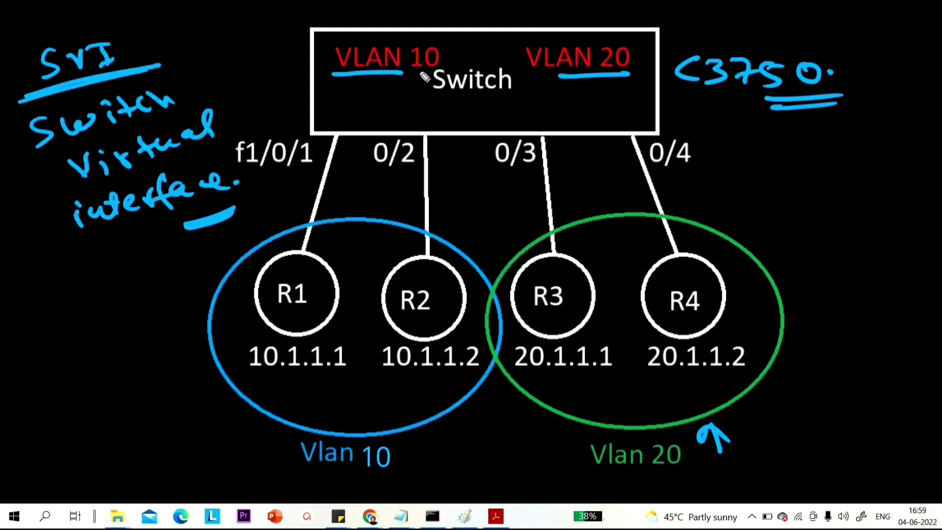
# Handwrite "#int v10" and "#10.1.1.100" beside the switch and draw an arrow from the underlined address to R1's 10.1.1.1
pyautogui.click(192, 33)
pyautogui.moveTo(180, 51)
pyautogui.mouseDown()
pyautogui.moveTo(193, 33)
pyautogui.moveTo(180, 50)
pyautogui.moveTo(198, 30)
pyautogui.moveTo(308, 22)
pyautogui.mouseUp()
pyautogui.moveTo(199, 67)
pyautogui.mouseDown()
pyautogui.moveTo(195, 79)
pyautogui.moveTo(211, 66)
pyautogui.moveTo(201, 76)
pyautogui.moveTo(309, 52)
pyautogui.mouseUp()
pyautogui.click(217, 62)
pyautogui.moveTo(220, 86); pyautogui.dragTo(332, 63)
pyautogui.moveTo(253, 85); pyautogui.dragTo(147, 225)
pyautogui.moveTo(134, 260)
pyautogui.mouseDown()
pyautogui.moveTo(112, 429)
pyautogui.moveTo(237, 405)
pyautogui.moveTo(289, 375)
pyautogui.mouseUp()
pyautogui.moveTo(253, 381)
pyautogui.mouseDown()
pyautogui.moveTo(286, 374)
pyautogui.moveTo(272, 407)
pyautogui.mouseUp()
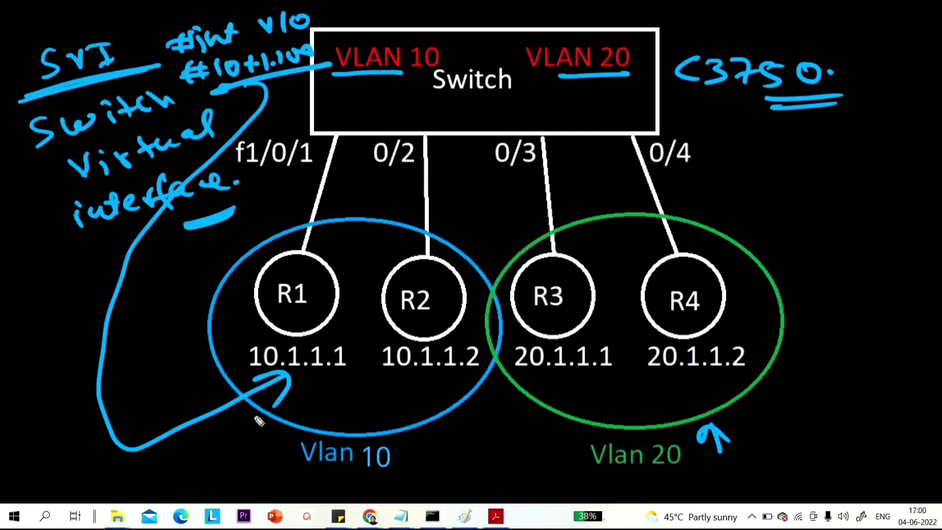
# Handwrite "#int V20" below the C3750 label
pyautogui.moveTo(733, 118); pyautogui.dragTo(729, 148)
pyautogui.moveTo(749, 121)
pyautogui.mouseDown()
pyautogui.moveTo(744, 143)
pyautogui.moveTo(751, 129)
pyautogui.mouseUp()
pyautogui.moveTo(739, 141)
pyautogui.mouseDown()
pyautogui.moveTo(719, 146)
pyautogui.moveTo(760, 145)
pyautogui.mouseUp()
pyautogui.moveTo(765, 133)
pyautogui.mouseDown()
pyautogui.moveTo(788, 131)
pyautogui.moveTo(797, 143)
pyautogui.mouseUp()
pyautogui.moveTo(787, 133)
pyautogui.mouseDown()
pyautogui.moveTo(845, 120)
pyautogui.moveTo(883, 141)
pyautogui.mouseUp()
pyautogui.moveTo(893, 115); pyautogui.dragTo(889, 118)
# Handwrite "#20.1.1.100" underneath "#int V20", underline the address and draw an arrow from it to R4's 20.1.1.2
pyautogui.moveTo(738, 162); pyautogui.dragTo(743, 185)
pyautogui.moveTo(720, 169)
pyautogui.mouseDown()
pyautogui.moveTo(750, 186)
pyautogui.moveTo(741, 173)
pyautogui.moveTo(771, 183)
pyautogui.moveTo(803, 169)
pyautogui.mouseUp()
pyautogui.moveTo(824, 171); pyautogui.dragTo(857, 178)
pyautogui.moveTo(864, 174); pyautogui.dragTo(864, 175)
pyautogui.moveTo(870, 159)
pyautogui.mouseDown()
pyautogui.moveTo(872, 178)
pyautogui.moveTo(886, 164)
pyautogui.moveTo(907, 164)
pyautogui.mouseUp()
pyautogui.moveTo(763, 192); pyautogui.dragTo(916, 189)
pyautogui.moveTo(846, 195)
pyautogui.mouseDown()
pyautogui.moveTo(848, 235)
pyautogui.moveTo(767, 385)
pyautogui.moveTo(748, 380)
pyautogui.moveTo(748, 390)
pyautogui.mouseUp()
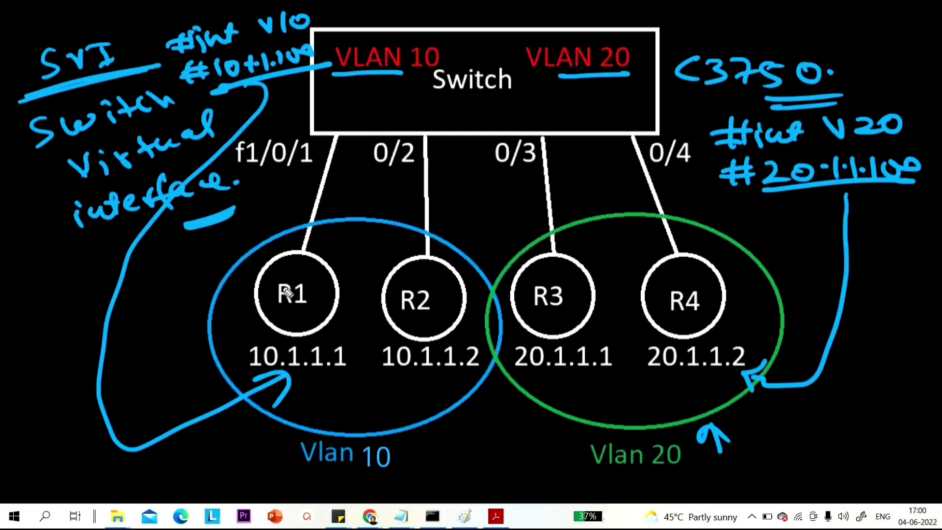
# Draw a box around R1 with an arrow pointing at it, and mark the area beneath the R3 and R4 addresses
pyautogui.moveTo(253, 277); pyautogui.dragTo(256, 331)
pyautogui.moveTo(250, 280)
pyautogui.mouseDown()
pyautogui.moveTo(258, 306)
pyautogui.moveTo(354, 283)
pyautogui.moveTo(231, 341)
pyautogui.mouseUp()
pyautogui.moveTo(305, 335); pyautogui.dragTo(285, 372)
pyautogui.moveTo(297, 338); pyautogui.dragTo(330, 361)
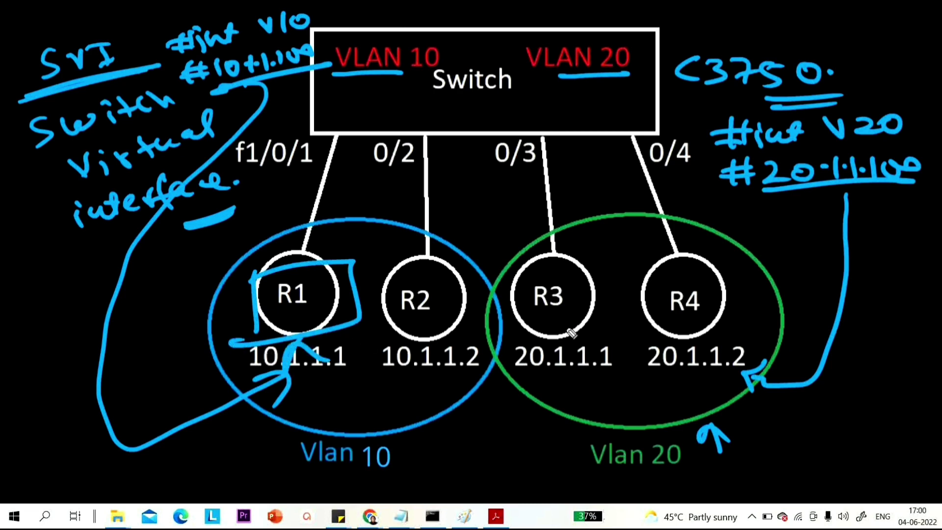
pyautogui.moveTo(559, 380); pyautogui.dragTo(696, 379)
pyautogui.click(583, 391)
pyautogui.moveTo(584, 391); pyautogui.dragTo(715, 383)
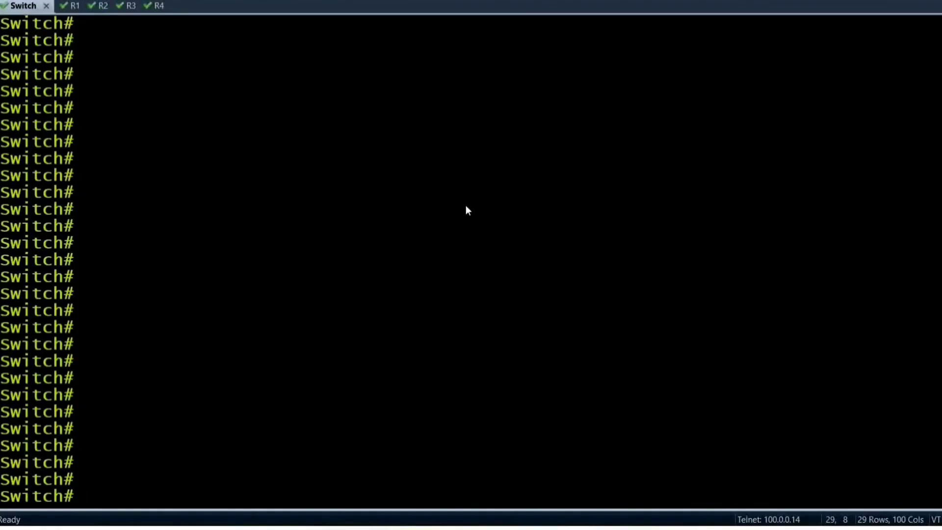
# In the terminal application, look through the R1, R2, R3 and R4 console sessions and return to the Switch session
pyautogui.hotkey('ctrl', 'Tab')
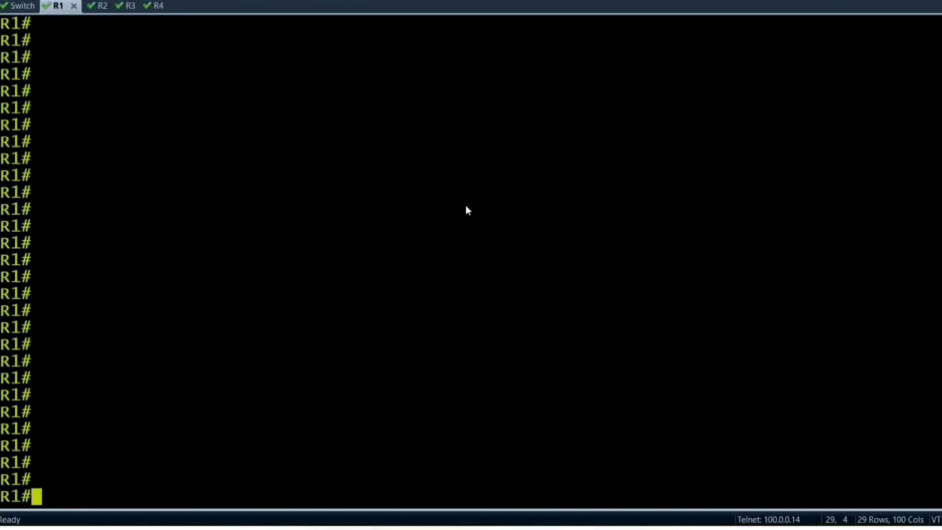
pyautogui.hotkey('ctrl', 'Tab')
pyautogui.hotkey('ctrl', 'Tab')
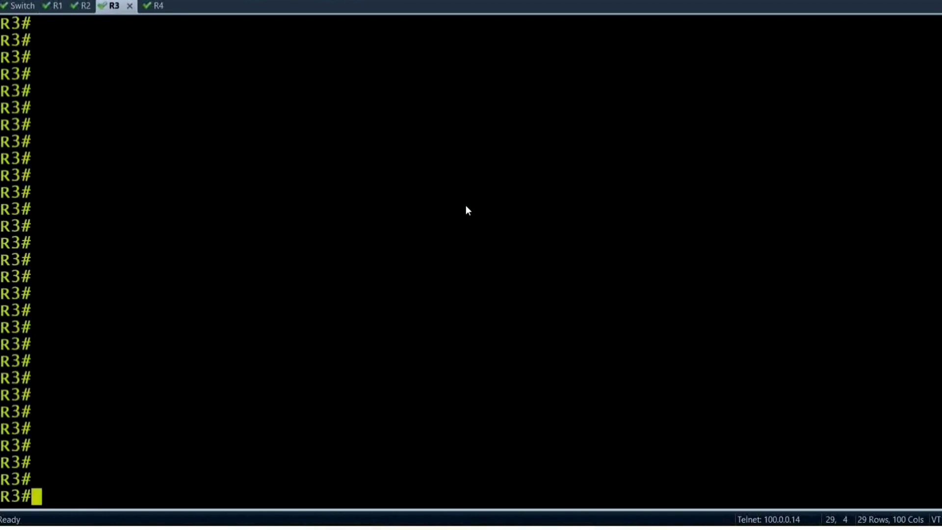
pyautogui.hotkey('ctrl', 'Tab')
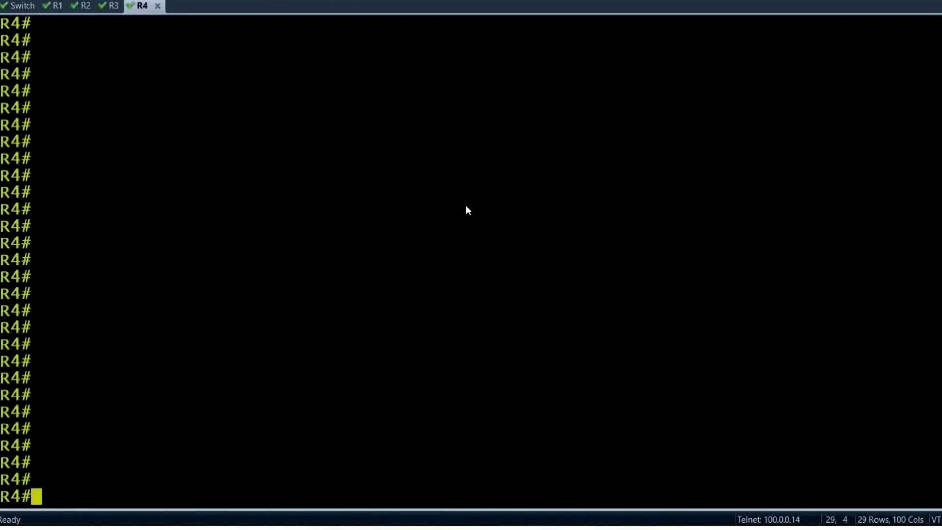
pyautogui.hotkey('ctrl', 'Tab')
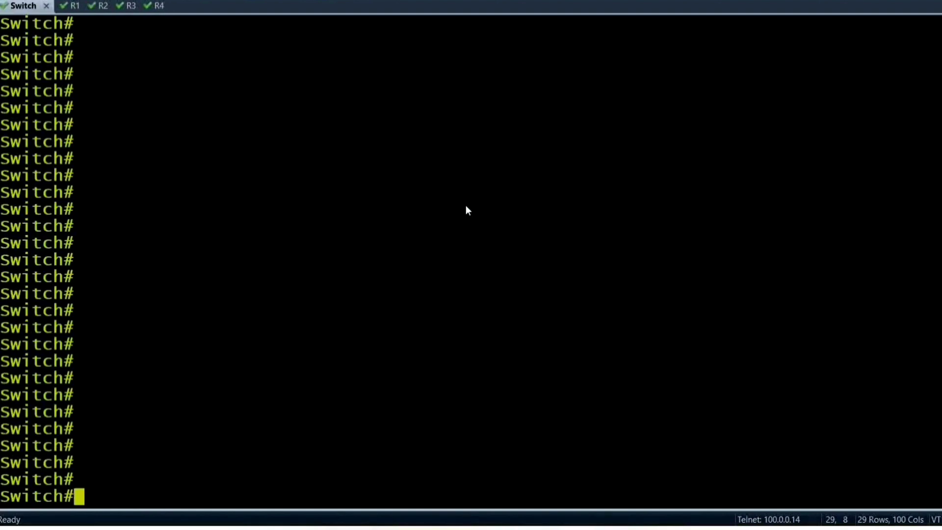
# List the switch's interfaces with the command show ip interface brief
pyautogui.write('sh')
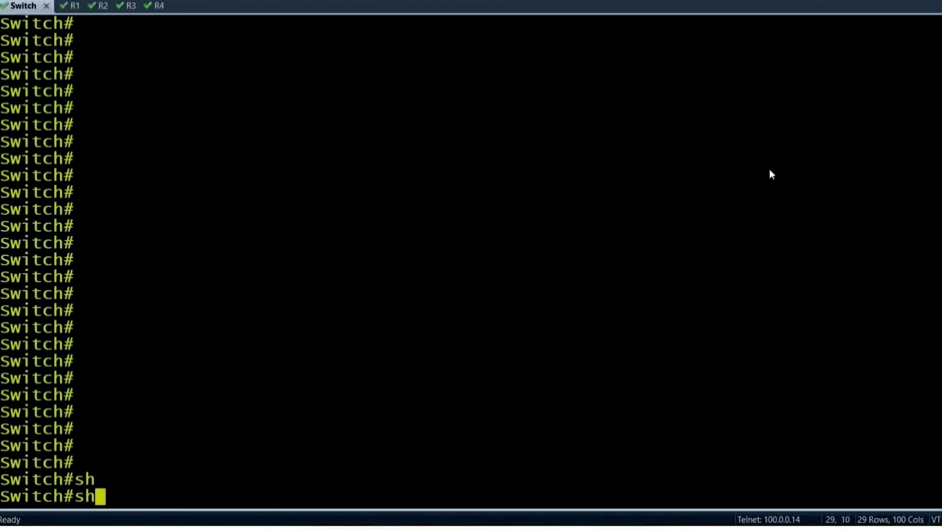
pyautogui.write('o')
pyautogui.press('Tab')
pyautogui.write('ip')
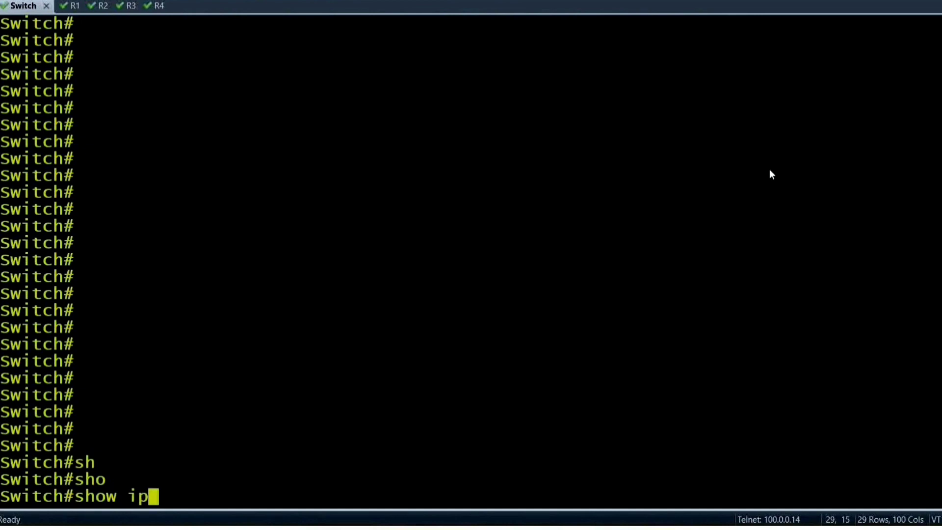
pyautogui.write(' int')
pyautogui.press('Tab')
pyautogui.write('br')
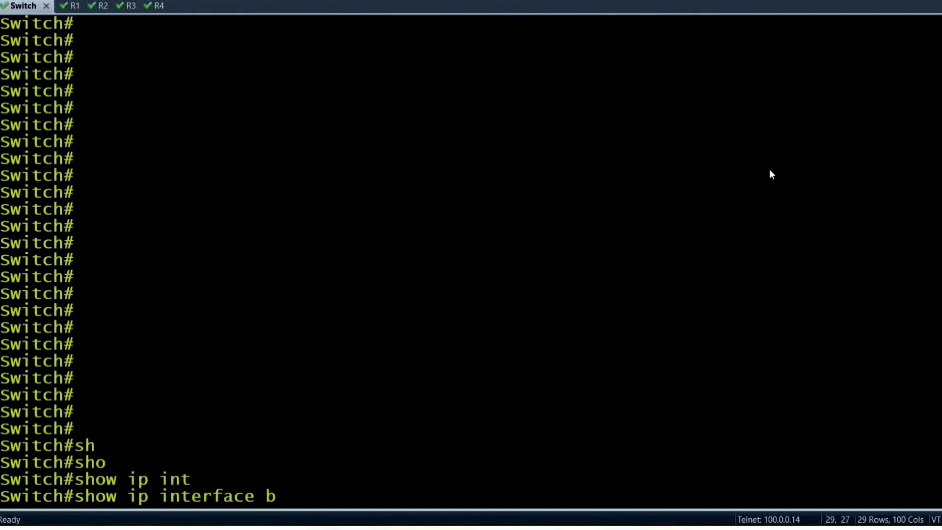
pyautogui.press('Tab')
pyautogui.press('Return')
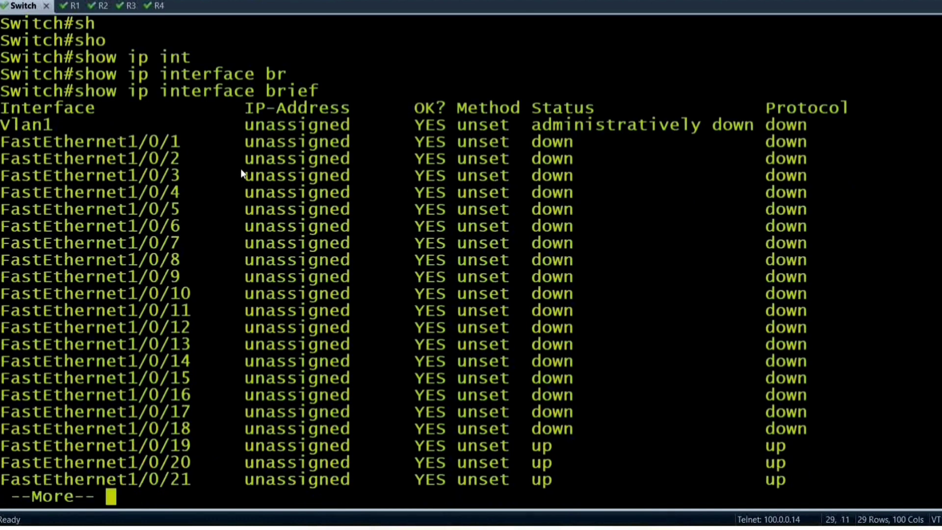
# Highlight port 1/0/1 in the interface listing and page through to the end of the output
pyautogui.moveTo(129, 140); pyautogui.dragTo(176, 140)
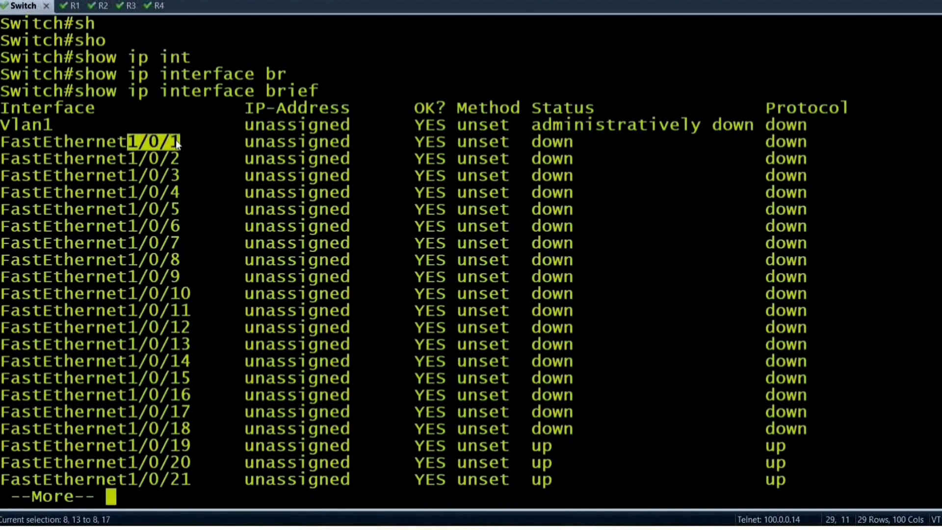
pyautogui.press('Return')
pyautogui.press('Return')
pyautogui.press('Return')
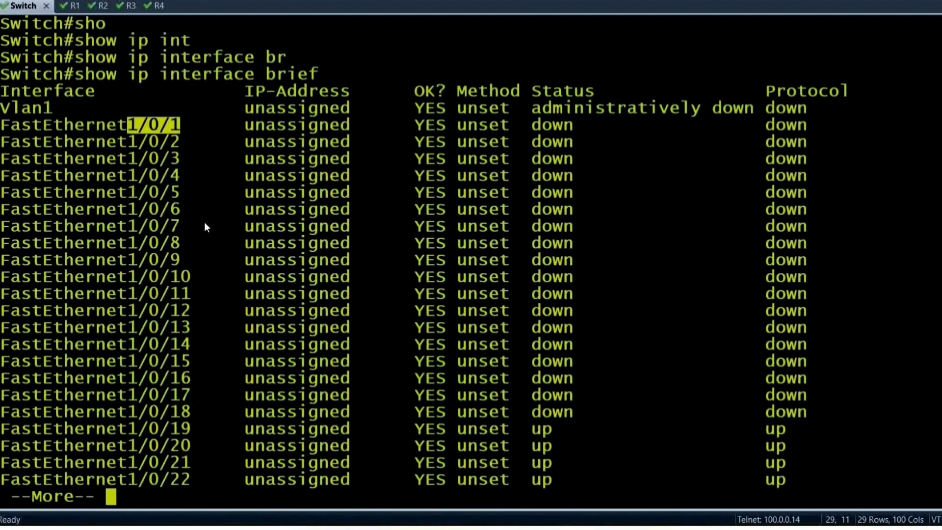
pyautogui.press('Return')
pyautogui.press('Return')
pyautogui.press('Return')
pyautogui.press('Return')
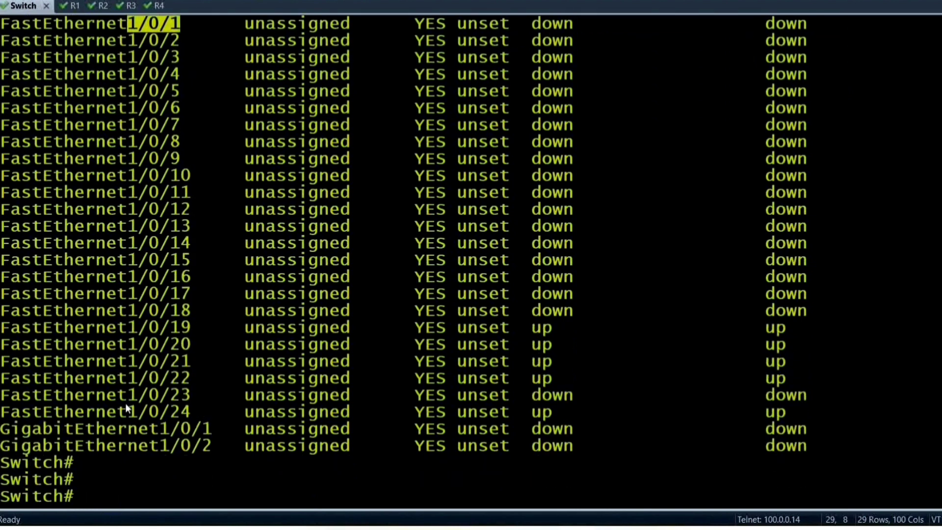
# Highlight port 1/0/24 and the two GigabitEthernet rows in the interface listing, then return to the prompt
pyautogui.moveTo(130, 408); pyautogui.dragTo(203, 417)
pyautogui.moveTo(2, 430); pyautogui.dragTo(111, 448)
pyautogui.moveTo(369, 448); pyautogui.dragTo(870, 452)
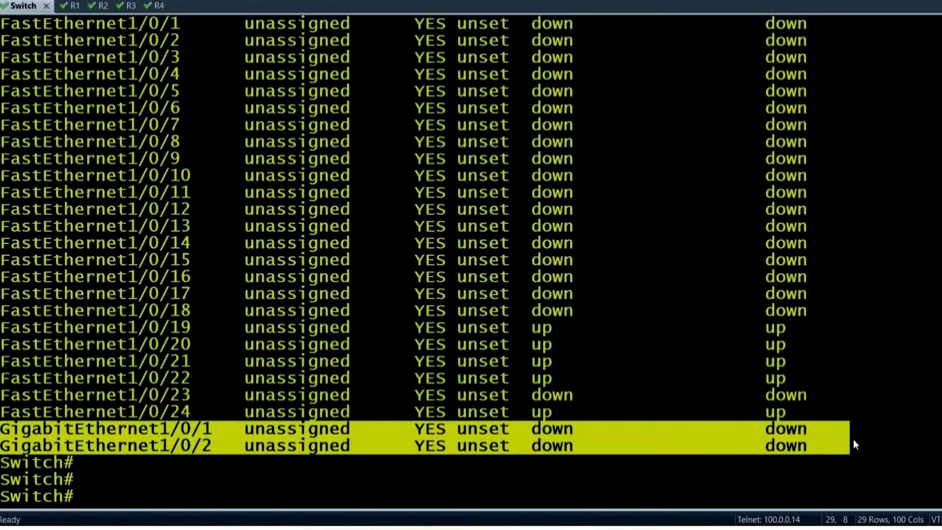
pyautogui.click(473, 431)
pyautogui.press('Return')
pyautogui.press('Return')
pyautogui.press('Return')
pyautogui.press('Return')
pyautogui.press('Return')
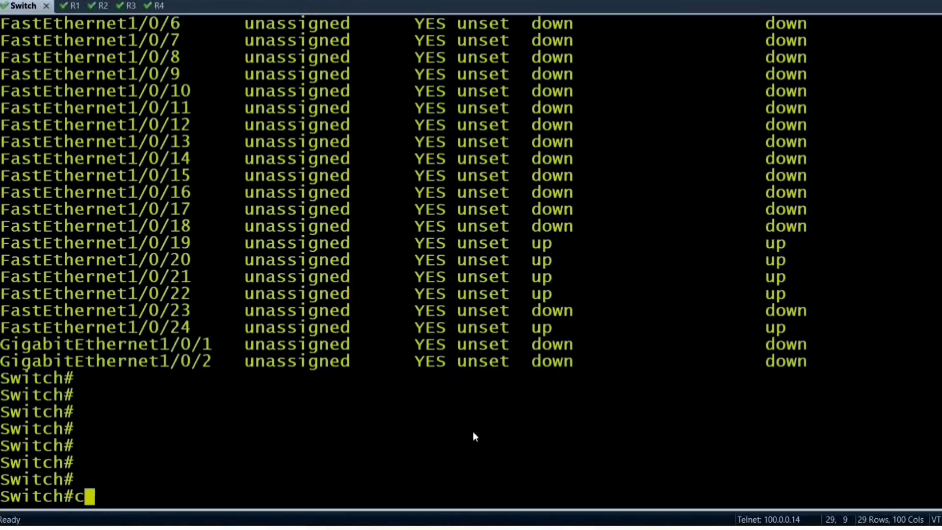
# Enter global configuration mode on the switch and highlight the listed rows for FastEthernet1/0/19 to 1/0/21
pyautogui.write('onf')
pyautogui.press('Tab')
pyautogui.press('Return')
pyautogui.press('Return')
pyautogui.press('Return')
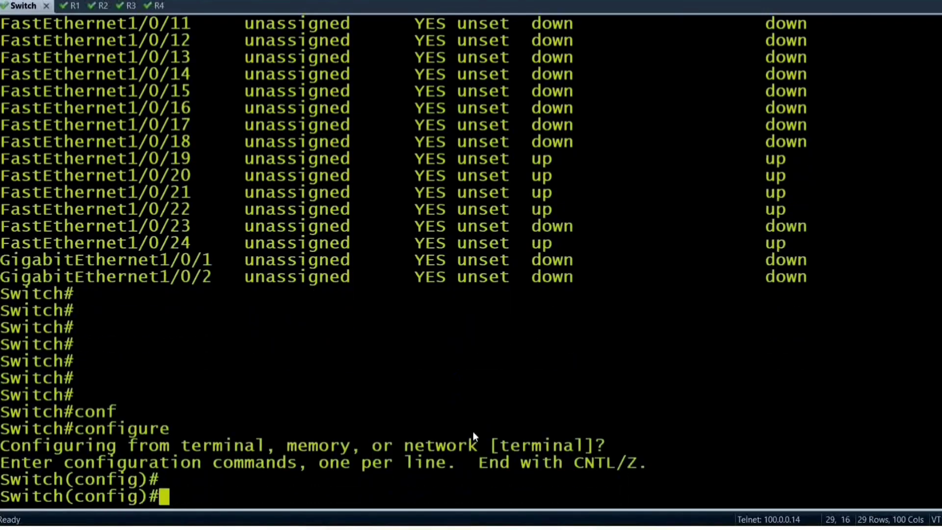
pyautogui.press('Return')
pyautogui.press('Return')
pyautogui.moveTo(842, 166); pyautogui.dragTo(248, 127)
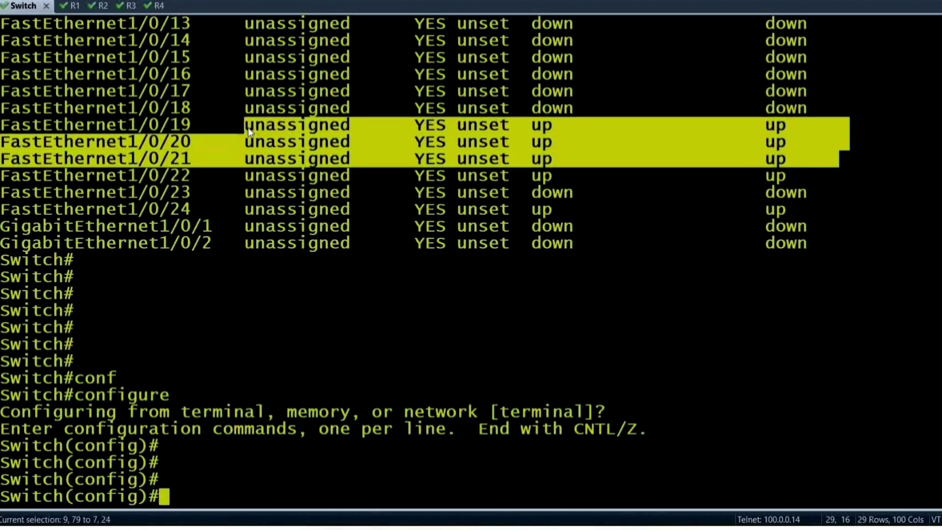
pyautogui.press('Return')
pyautogui.press('Return')
pyautogui.press('Return')
pyautogui.press('Return')
pyautogui.write('def')
pyautogui.press('Tab')
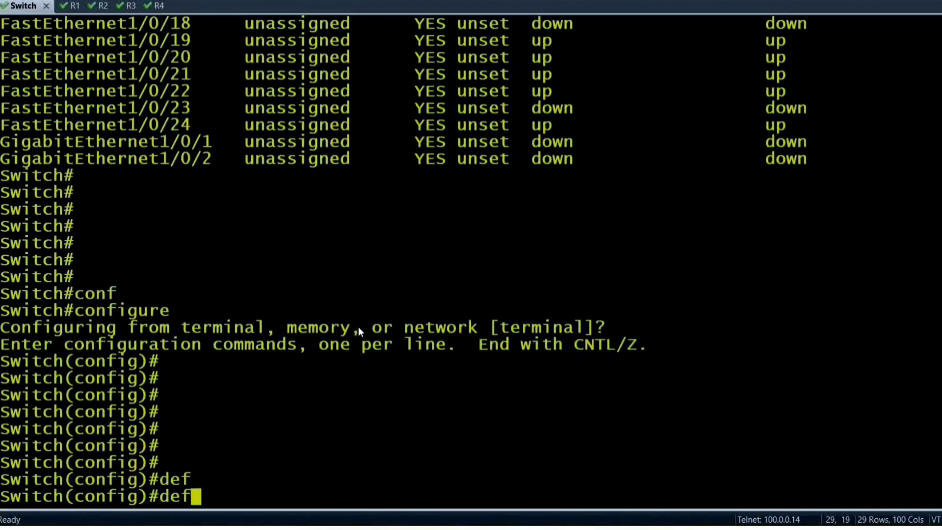
pyautogui.write('au')
pyautogui.press('Tab')
pyautogui.write('in')
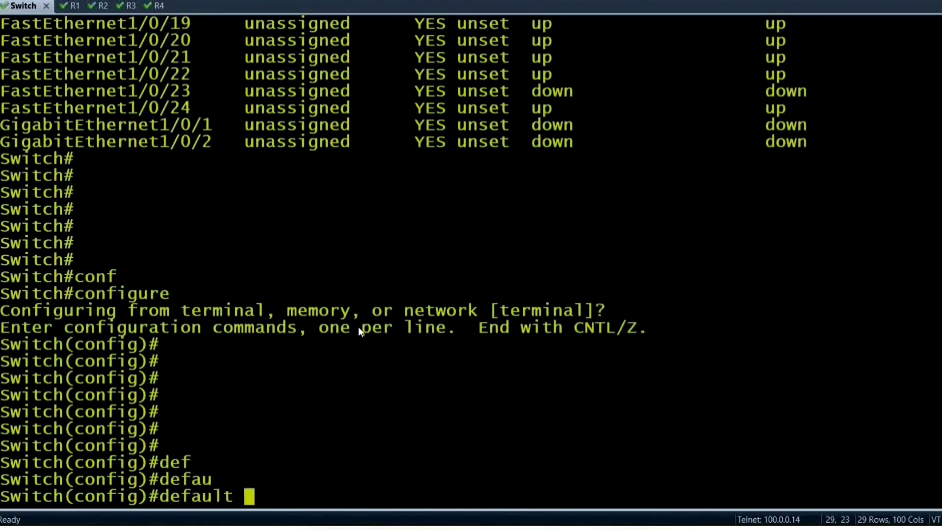
pyautogui.write('t')
pyautogui.press('Tab')
pyautogui.write('r')
pyautogui.press('Tab')
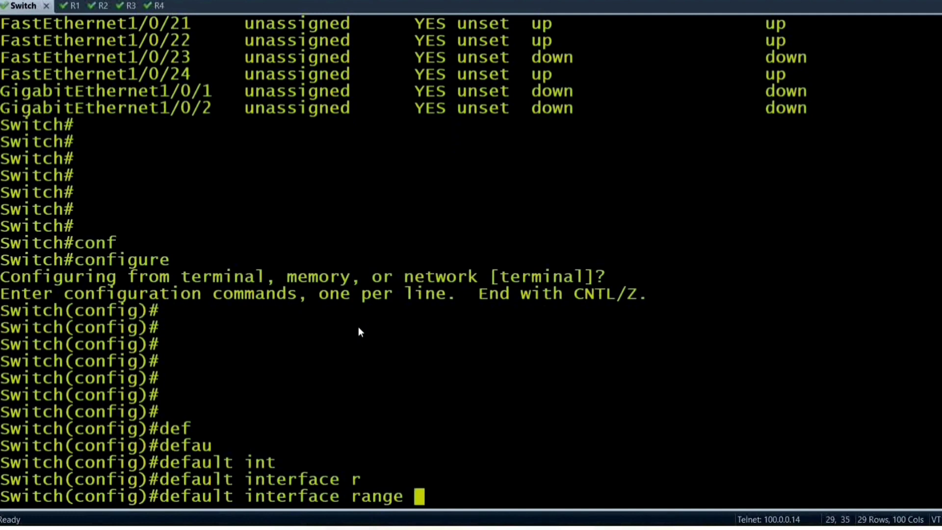
# Shut down FastEthernet ports 1/0/1 - 24 together as one interface range
pyautogui.write('fas')
pyautogui.press('Tab')
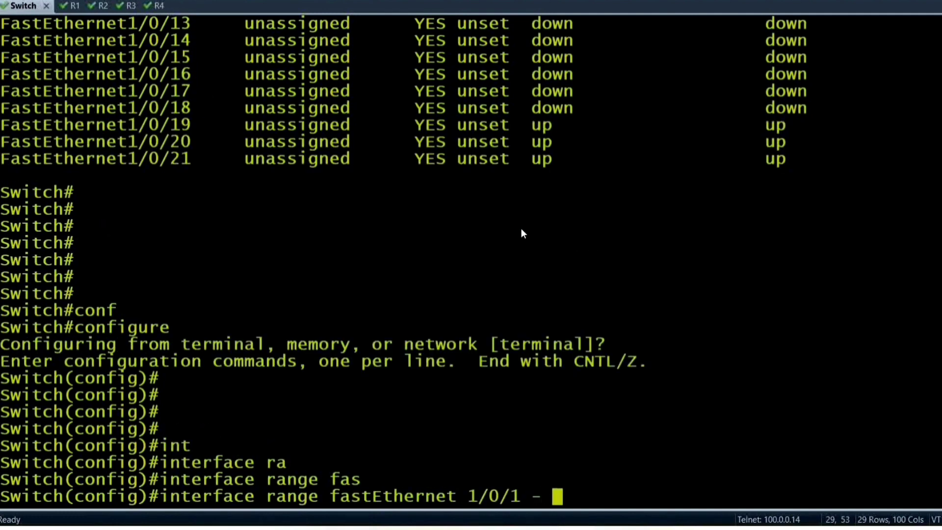
pyautogui.write('24')
pyautogui.press('Return')
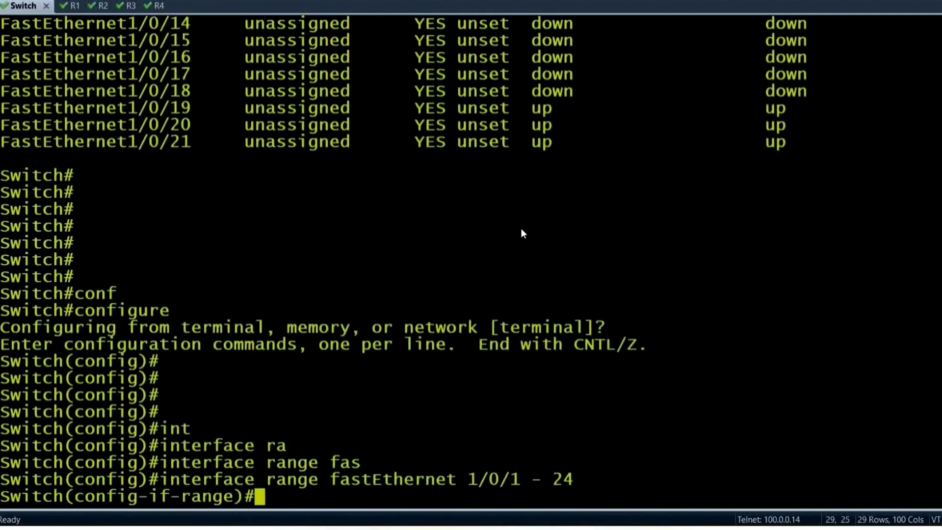
pyautogui.write('sh')
pyautogui.press('Tab')
pyautogui.press('Return')
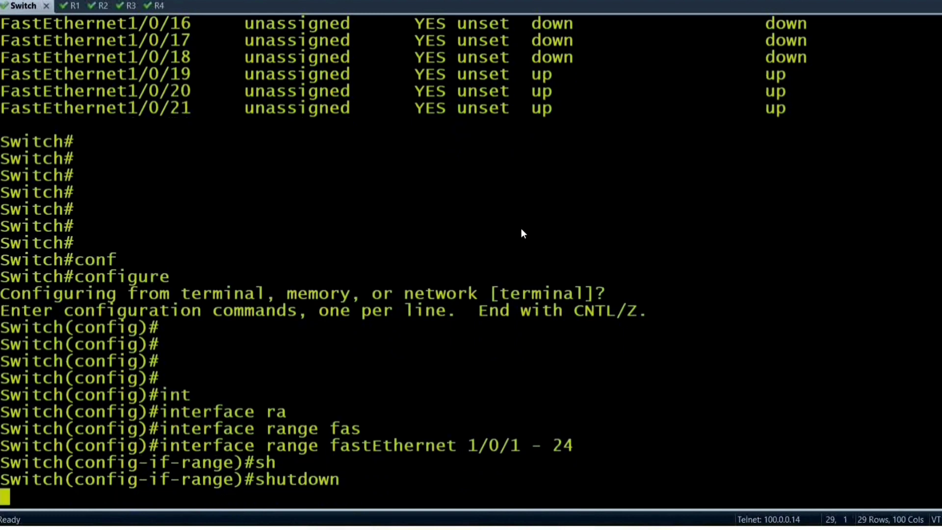
pyautogui.press('Return')
pyautogui.press('Return')
pyautogui.press('Return')
pyautogui.press('Return')
pyautogui.press('Return')
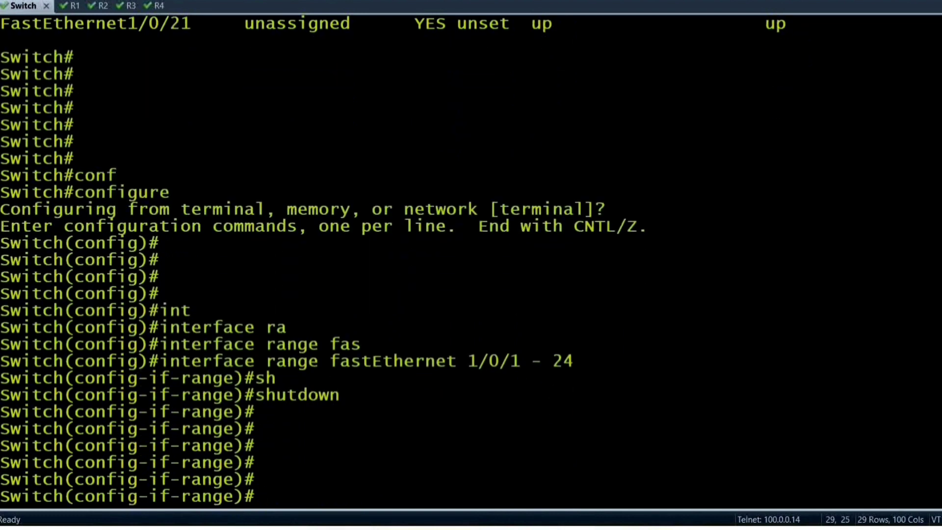
pyautogui.hotkey('alt', 'Tab')
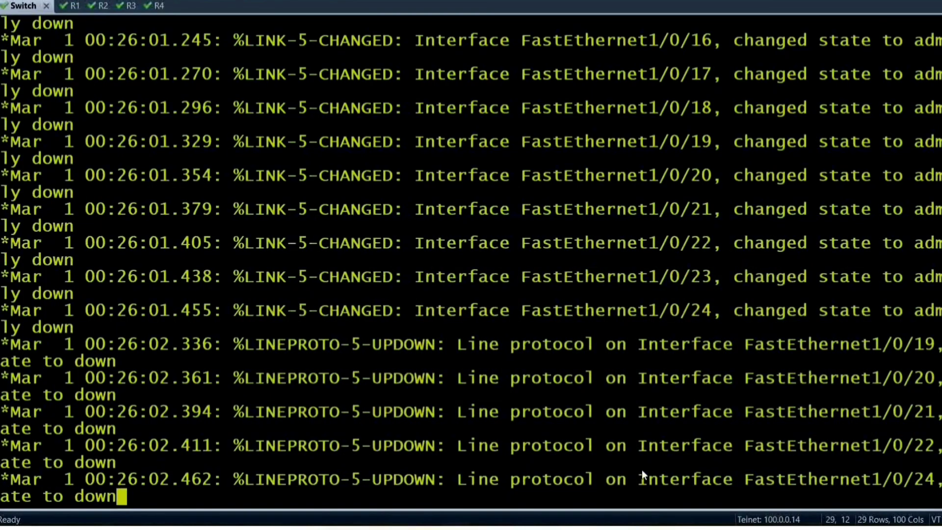
pyautogui.press('Return')
pyautogui.press('Return')
pyautogui.press('Return')
pyautogui.press('Return')
pyautogui.press('Return')
pyautogui.press('Return')
pyautogui.press('Return')
pyautogui.press('Return')
pyautogui.press('Return')
pyautogui.press('Return')
pyautogui.press('Return')
pyautogui.press('Return')
pyautogui.press('Return')
pyautogui.press('Return')
pyautogui.press('Return')
pyautogui.press('Return')
pyautogui.press('Return')
pyautogui.press('Return')
pyautogui.press('Return')
pyautogui.press('Return')
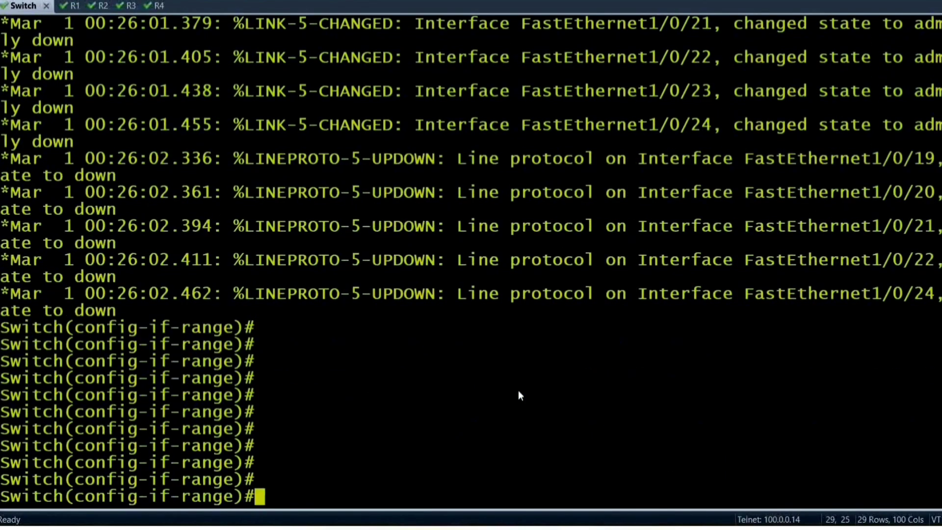
# Exit interface range configuration back to global configuration mode
pyautogui.write('ex')
pyautogui.press('Return')
pyautogui.press('Return')
pyautogui.press('Return')
pyautogui.press('Return')
pyautogui.press('Return')
# Enable FastEthernet ports 1/0/1 - 4 together as one interface range with no shutdown and return to privileged EXEC mode
pyautogui.write('int')
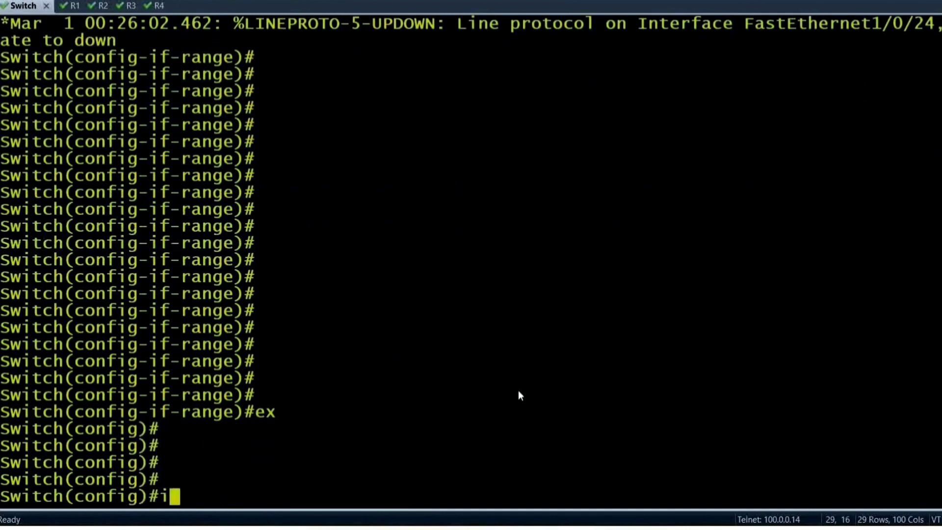
pyautogui.press('Tab')
pyautogui.write('t')
pyautogui.press('BackSpace')
pyautogui.write('r')
pyautogui.press('Tab')
pyautogui.write('fas')
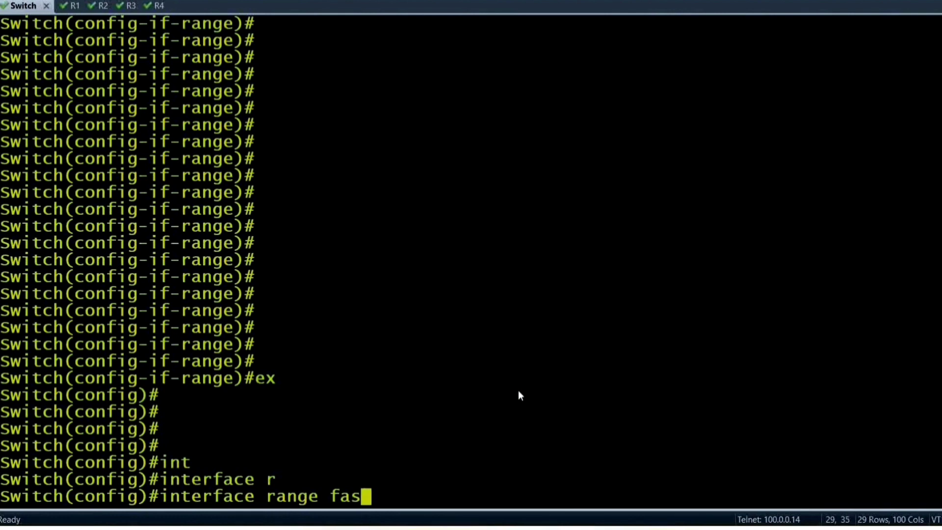
pyautogui.press('Tab')
pyautogui.write('1/0/1 - 4')
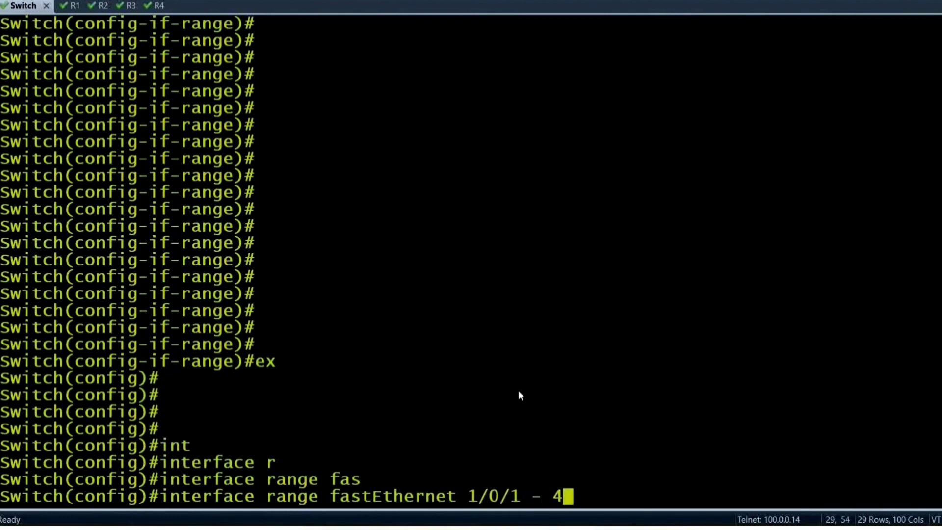
pyautogui.press('Return')
pyautogui.write('no shutdown')
pyautogui.press('Tab')
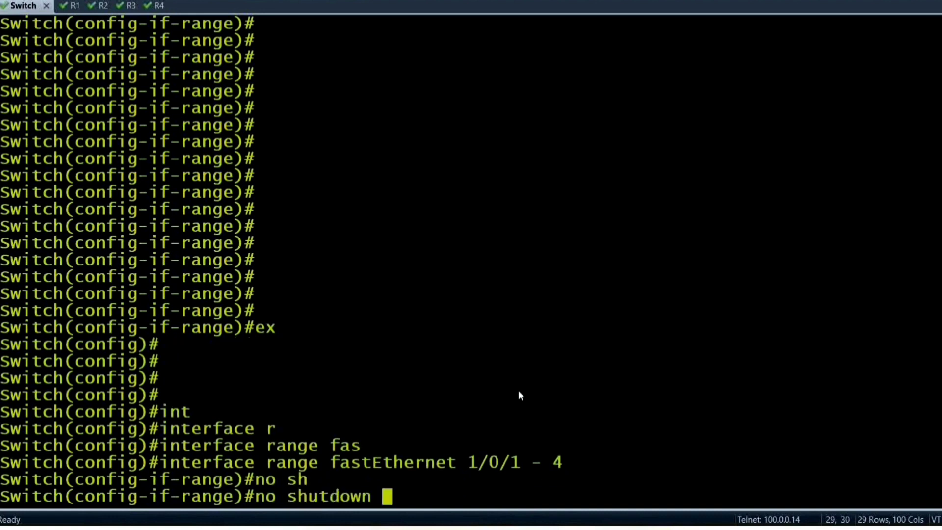
pyautogui.press('Return')
pyautogui.press('Return')
pyautogui.press('Return')
pyautogui.press('Return')
pyautogui.press('Return')
pyautogui.hotkey('ctrl', 'z')
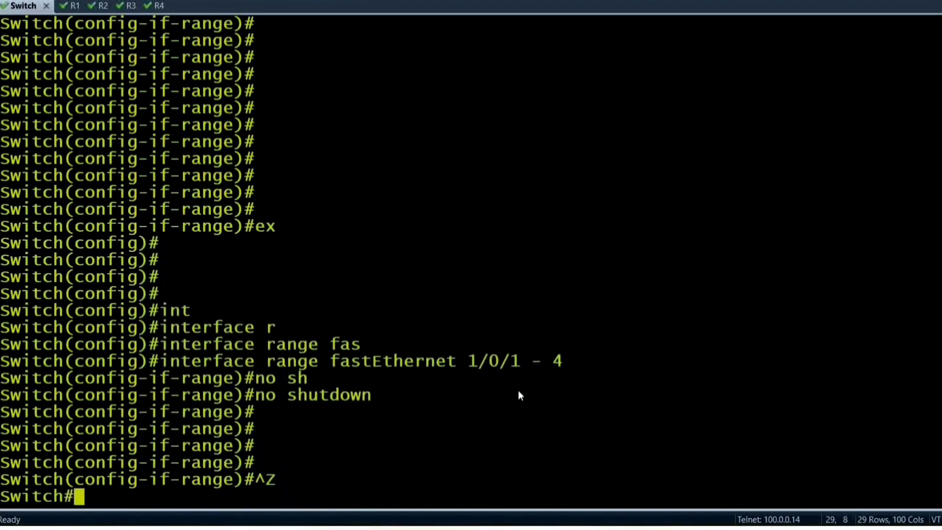
pyautogui.press('Return')
pyautogui.press('Return')
pyautogui.press('Return')
pyautogui.press('Return')
pyautogui.press('Return')
pyautogui.press('Return')
pyautogui.press('Return')
pyautogui.press('Return')
pyautogui.press('Return')
pyautogui.press('Return')
pyautogui.press('Return')
pyautogui.press('Return')
pyautogui.press('Return')
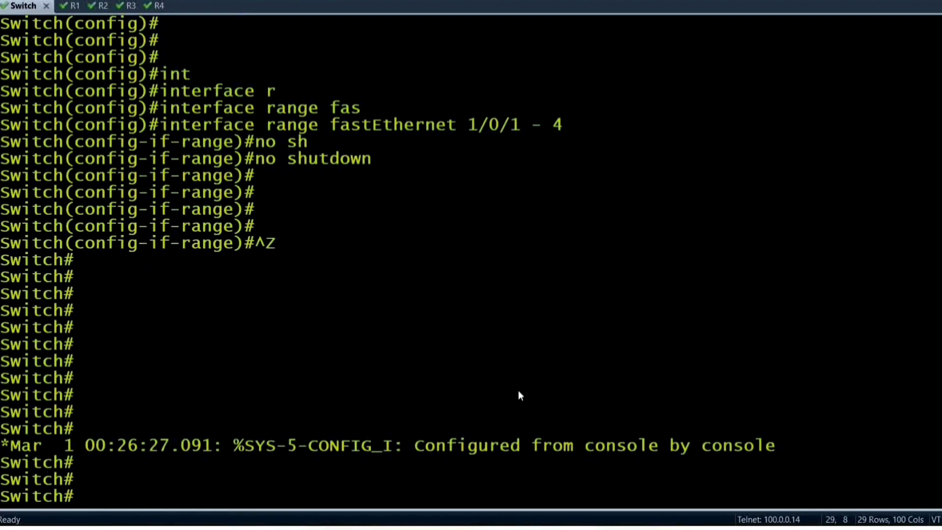
pyautogui.press('Return')
pyautogui.press('Return')
pyautogui.press('Return')
pyautogui.press('Return')
pyautogui.press('Return')
pyautogui.press('Return')
pyautogui.press('Return')
pyautogui.press('Return')
pyautogui.press('Return')
pyautogui.press('Return')
pyautogui.press('Return')
pyautogui.press('Return')
pyautogui.press('Return')
pyautogui.press('Return')
pyautogui.press('Return')
pyautogui.press('Return')
pyautogui.press('Return')
pyautogui.press('Return')
pyautogui.press('Return')
pyautogui.press('Return')
# List the switch's directly connected devices with show cdp neighbors
pyautogui.write('sh')
pyautogui.press('Tab')
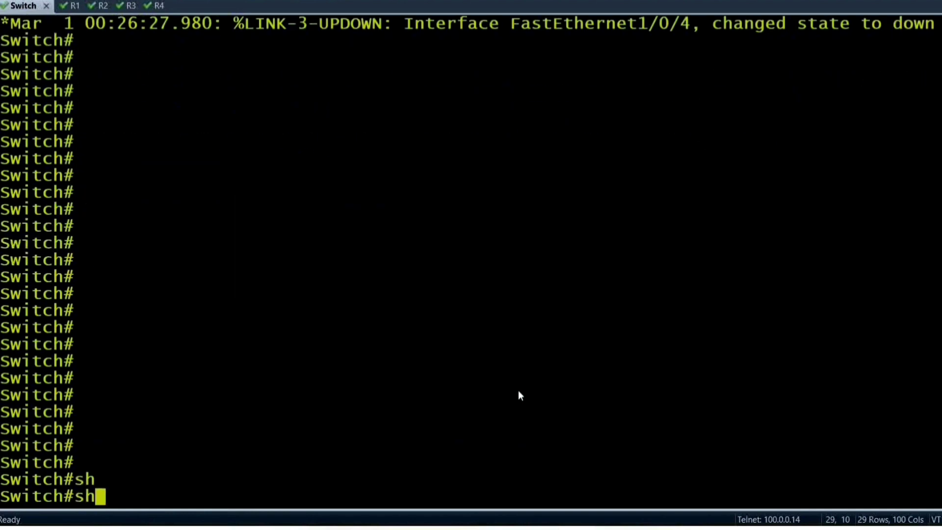
pyautogui.write('o')
pyautogui.press('Tab')
pyautogui.write('w cd')
pyautogui.press('Tab')
pyautogui.write('p nei')
pyautogui.press('Tab')
pyautogui.press('Return')
pyautogui.press('Return')
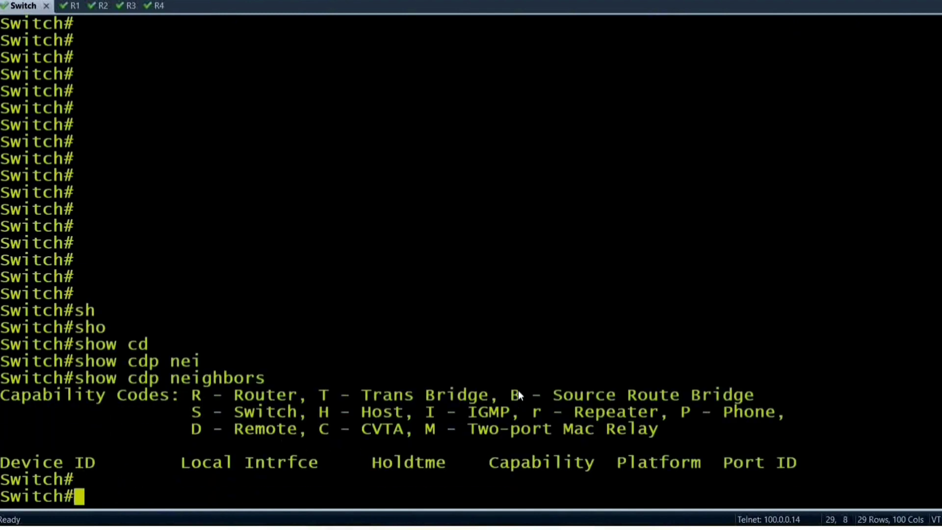
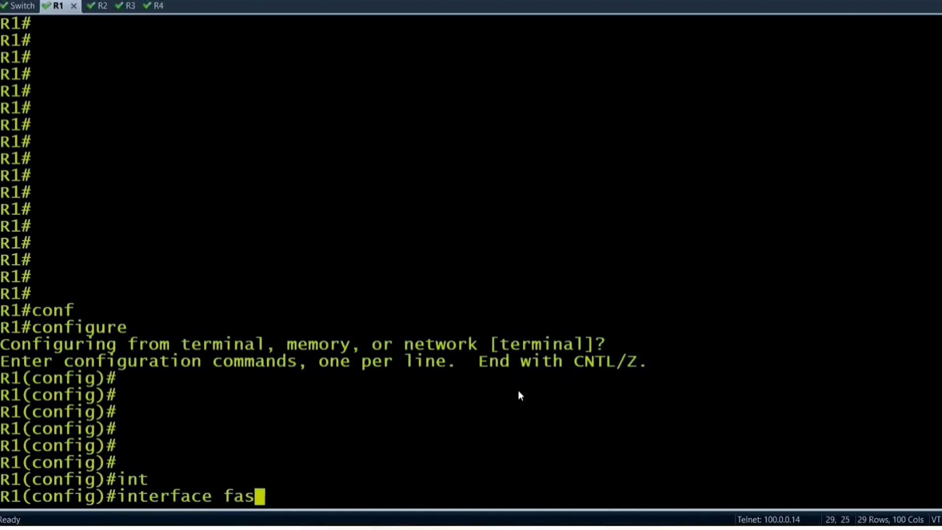
# Enable interface FastEthernet 0/0 on R1 with no shutdown and return to privileged EXEC mode
pyautogui.write('0/0')
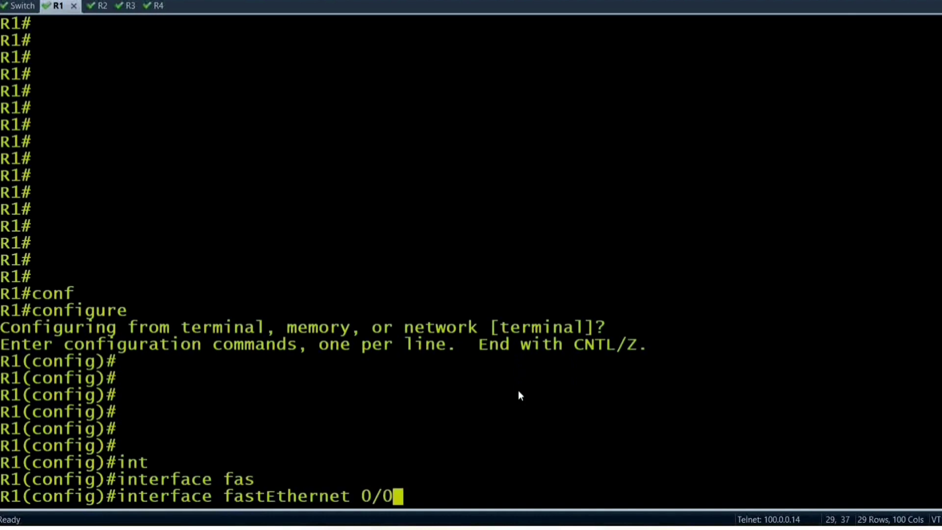
pyautogui.press('Return')
pyautogui.write('no sh')
pyautogui.press('Tab')
pyautogui.press('Return')
pyautogui.press('Return')
pyautogui.press('Return')
pyautogui.press('Return')
pyautogui.press('Return')
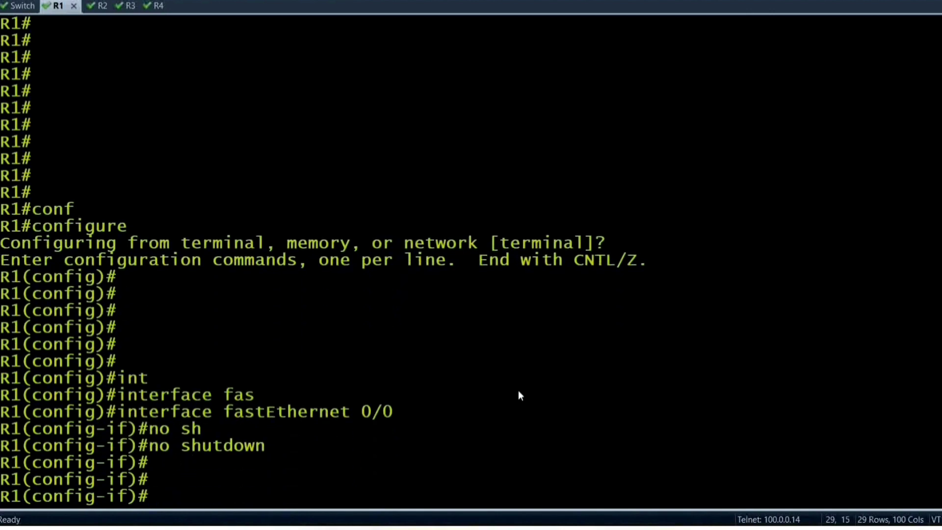
pyautogui.hotkey('ctrl', 'z')
pyautogui.press('Return')
pyautogui.press('Return')
pyautogui.press('Return')
pyautogui.press('Return')
# List R1's directly connected devices with show cdp neighbors
pyautogui.write('sole by consoles')
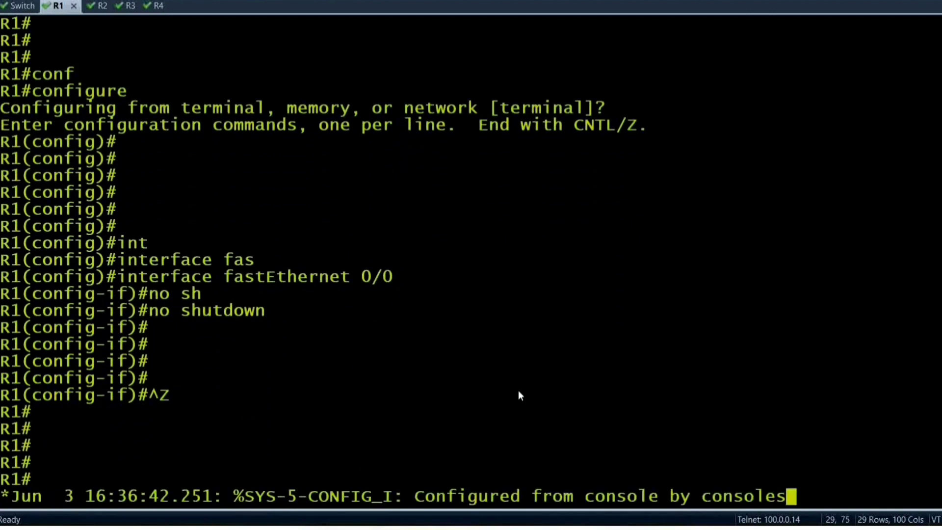
pyautogui.write('h')
pyautogui.press('Tab')
pyautogui.write('cd')
pyautogui.press('Tab')
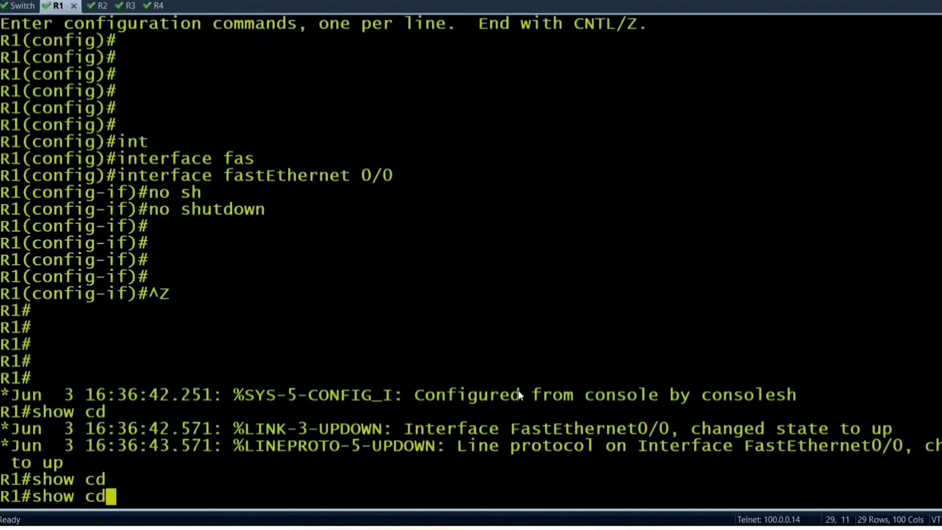
pyautogui.write('p nei')
pyautogui.press('Tab')
pyautogui.press('Return')
pyautogui.press('Return')
pyautogui.press('Return')
pyautogui.press('Return')
pyautogui.press('Return')
pyautogui.press('Return')
pyautogui.press('Return')
pyautogui.press('Return')
pyautogui.press('Return')
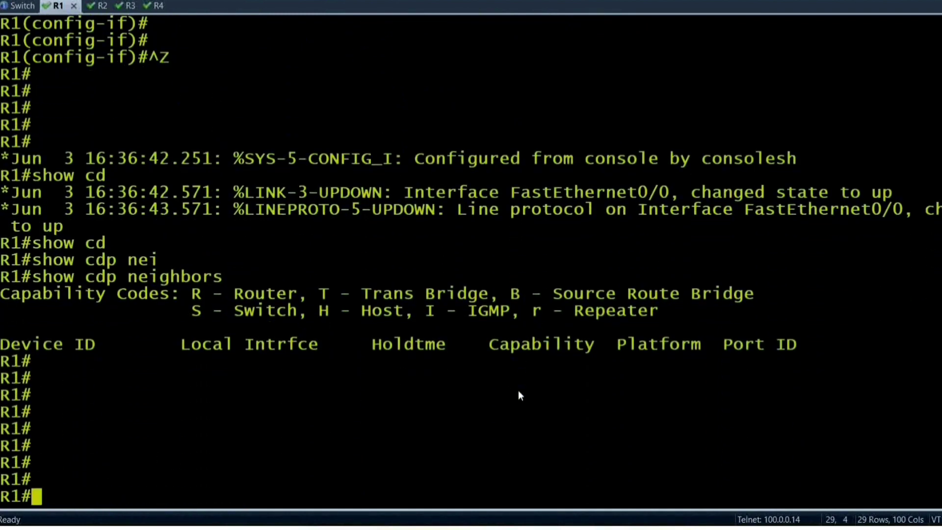
# Repeat the last show cdp neighbors command on R1 to recheck its neighbor table
pyautogui.press('Up')
pyautogui.press('Return')
pyautogui.press('Return')
pyautogui.press('Return')
pyautogui.press('Return')
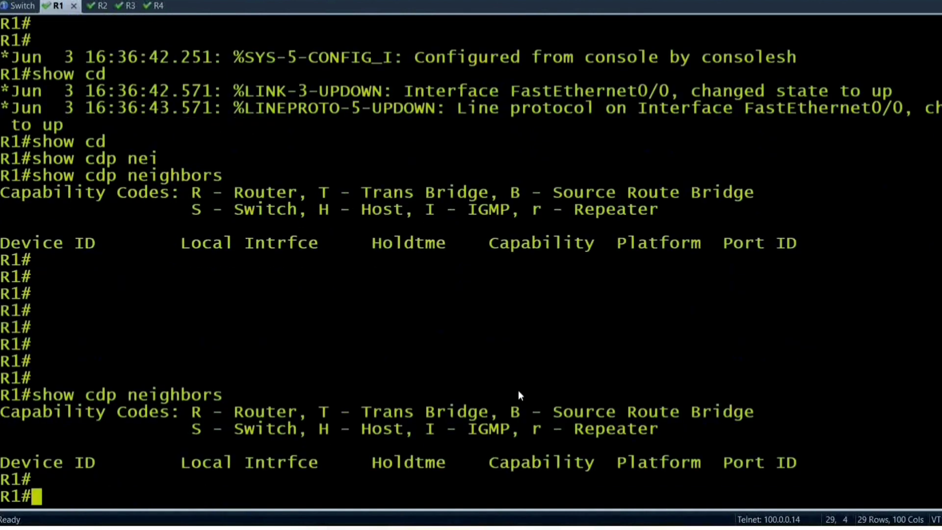
pyautogui.press('Return')
pyautogui.press('Return')
pyautogui.press('Return')
pyautogui.press('Return')
pyautogui.press('Return')
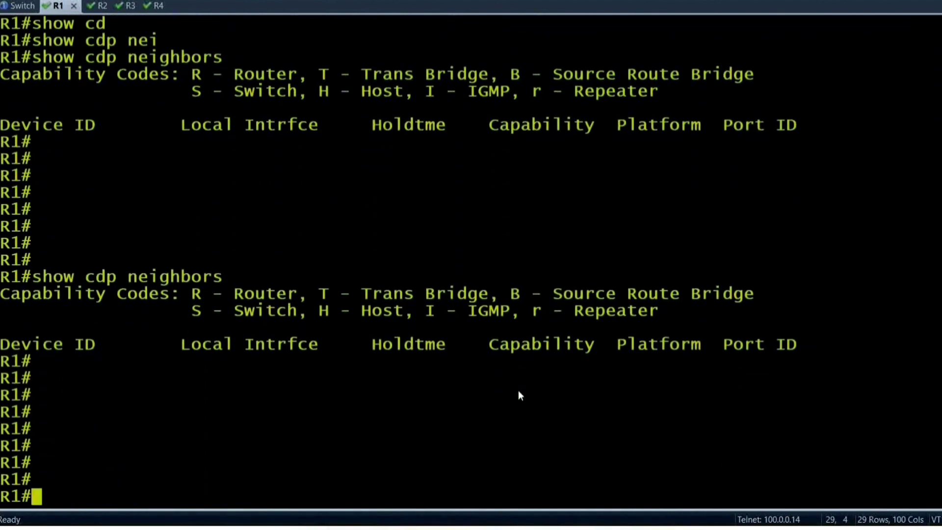
# Return to the Switch session, run show cdp neighbors again and highlight the R1 entry in the neighbor table
pyautogui.click(22, 5)
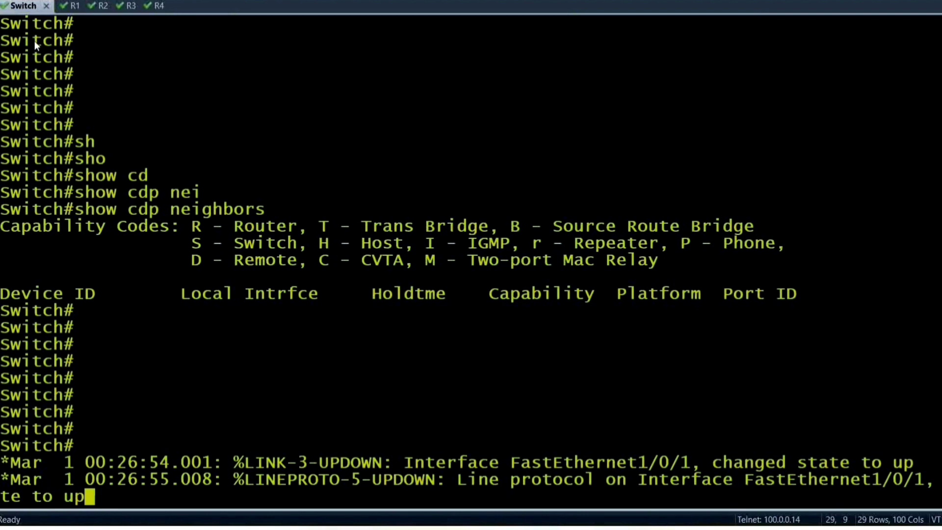
pyautogui.press('Return')
pyautogui.press('Return')
pyautogui.press('Return')
pyautogui.press('Return')
pyautogui.press('Return')
pyautogui.press('Return')
pyautogui.press('Return')
pyautogui.press('Return')
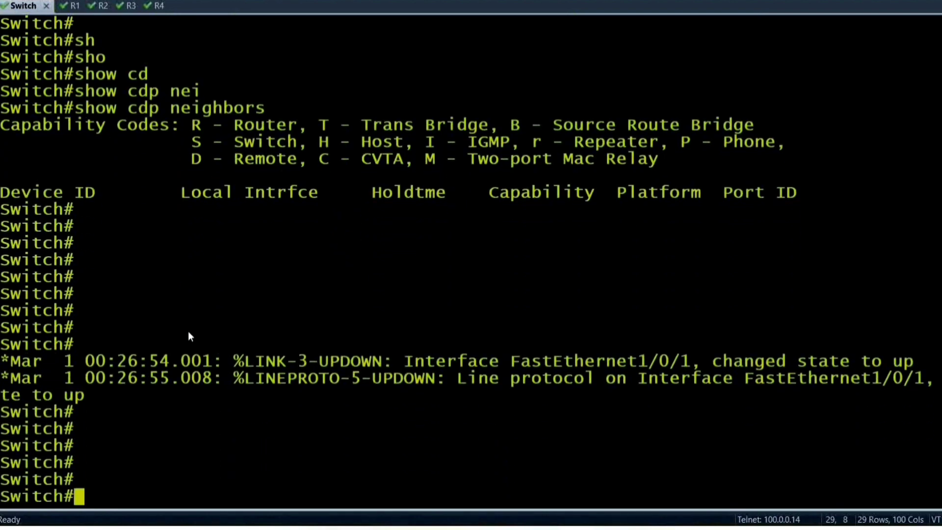
pyautogui.write('sh')
pyautogui.press('Tab')
pyautogui.write('o')
pyautogui.press('Tab')
pyautogui.write('cd')
pyautogui.press('Tab')
pyautogui.write('nei')
pyautogui.press('Tab')
pyautogui.press('Return')
pyautogui.press('Return')
pyautogui.press('Return')
pyautogui.press('Return')
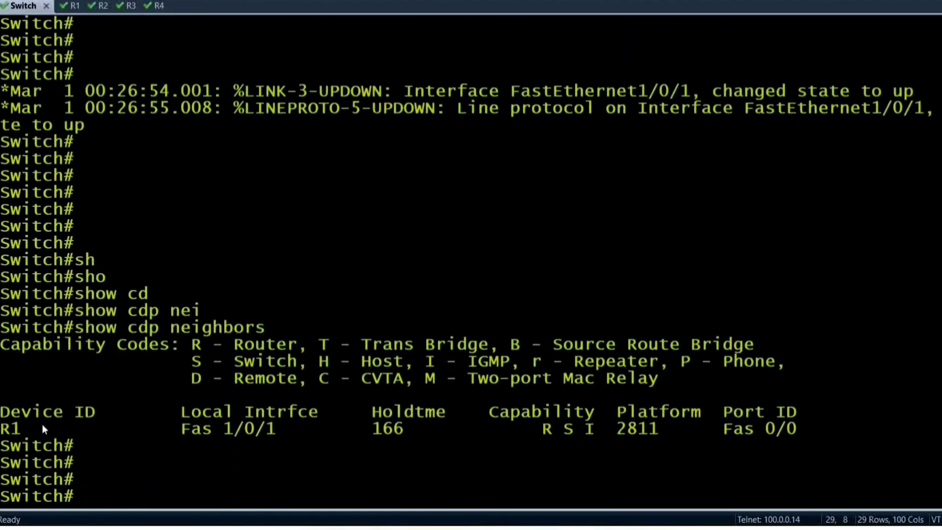
pyautogui.moveTo(43, 429); pyautogui.dragTo(2, 429)
# Go back to the R1 session and run show cdp neighbors once more
pyautogui.hotkey('ctrl', 'Tab')
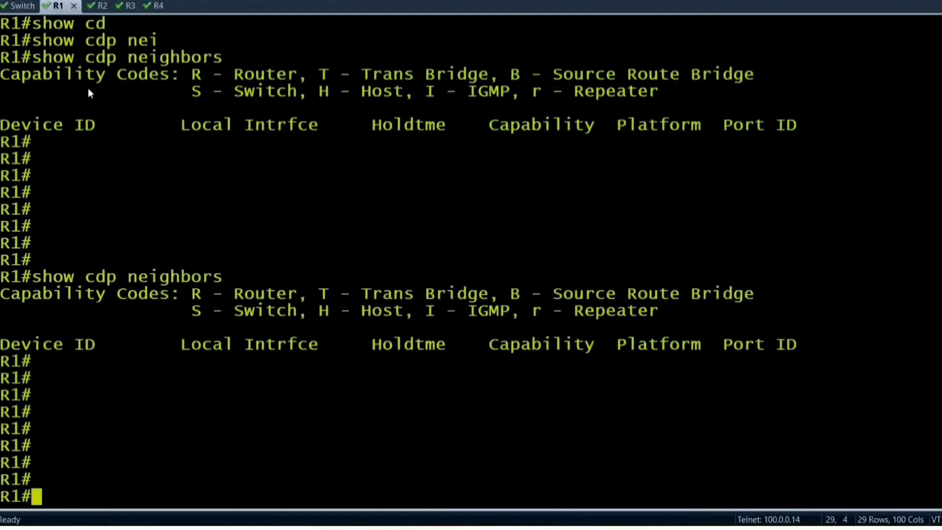
pyautogui.press('Return')
pyautogui.press('Return')
pyautogui.press('Return')
pyautogui.press('Return')
pyautogui.write('show c')
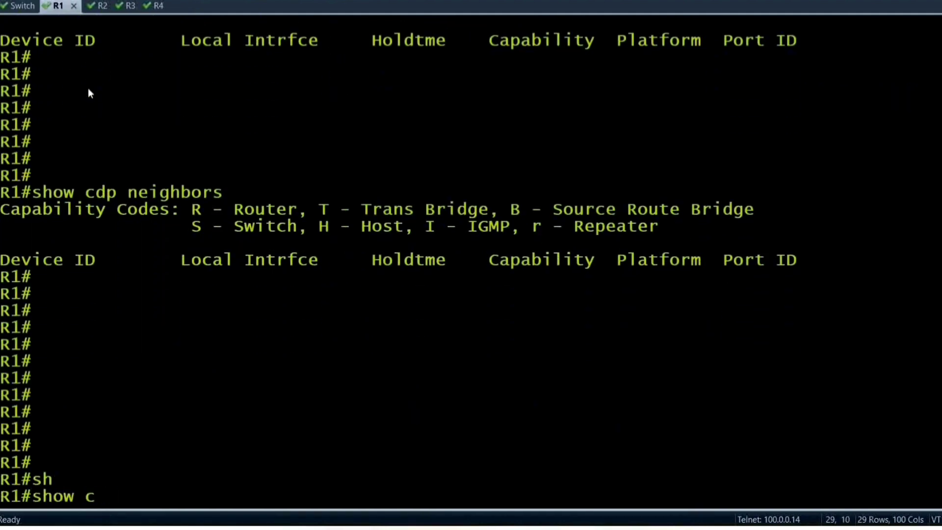
pyautogui.write('dp nei')
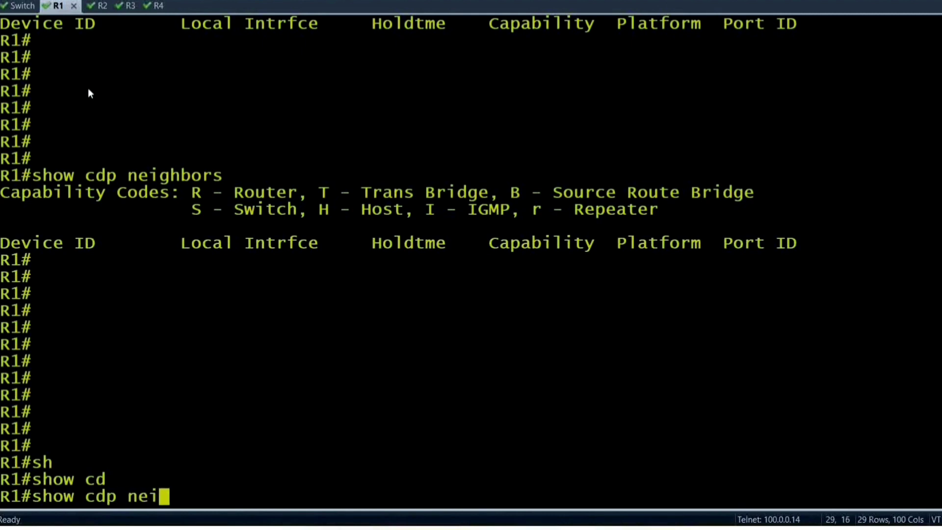
pyautogui.press('Tab')
pyautogui.press('Return')
pyautogui.press('Return')
pyautogui.press('Return')
pyautogui.press('Return')
pyautogui.press('Return')
pyautogui.press('Return')
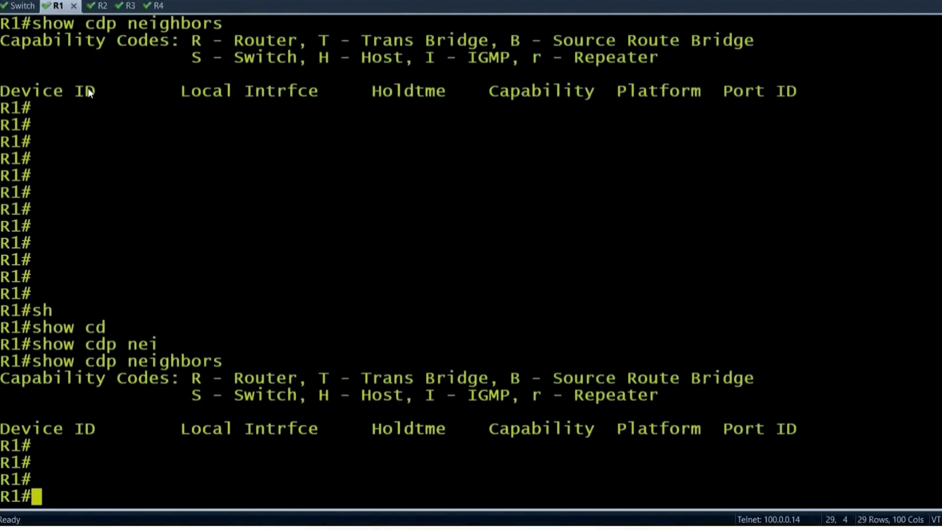
# Return to the Switch session, run show ip int br and highlight the status of the first FastEthernet1/0 ports
pyautogui.click(22, 6)
pyautogui.press('Return')
pyautogui.press('Return')
pyautogui.press('Return')
pyautogui.press('Return')
pyautogui.press('Return')
pyautogui.press('Return')
pyautogui.press('Return')
pyautogui.press('Return')
pyautogui.press('Return')
pyautogui.press('Return')
pyautogui.press('Return')
pyautogui.press('Return')
pyautogui.press('Return')
pyautogui.press('Return')
pyautogui.press('Return')
pyautogui.press('Return')
pyautogui.press('Return')
pyautogui.press('Return')
pyautogui.press('Return')
pyautogui.press('Return')
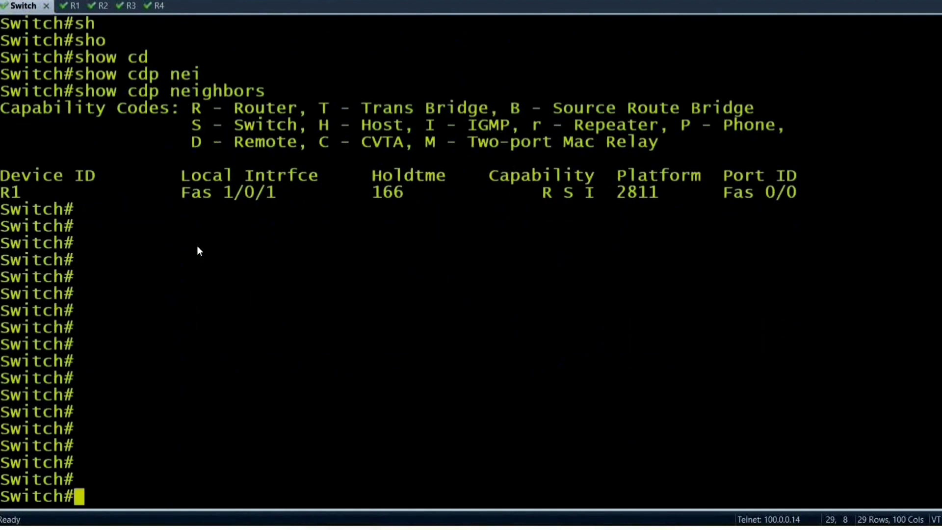
pyautogui.write('shpo')
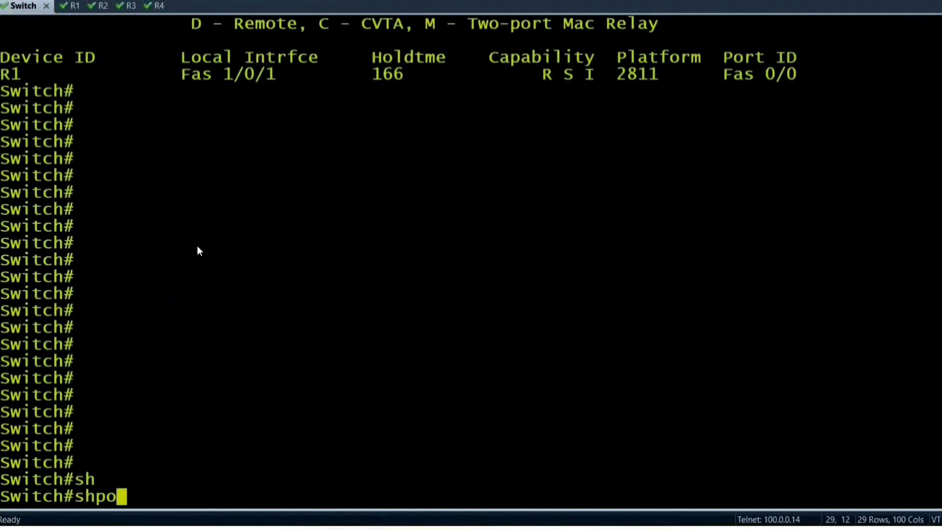
pyautogui.press('BackSpace')
pyautogui.press('BackSpace')
pyautogui.write('ow')
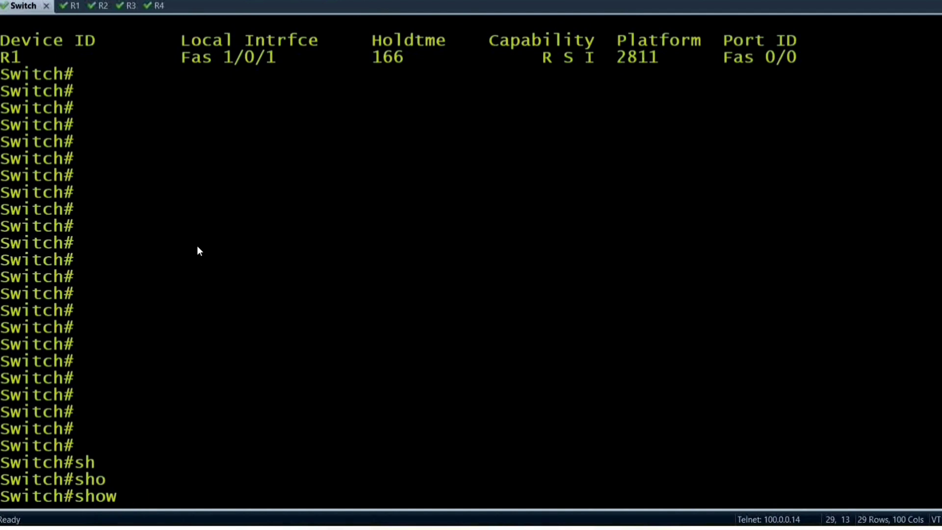
pyautogui.write(' ip int br')
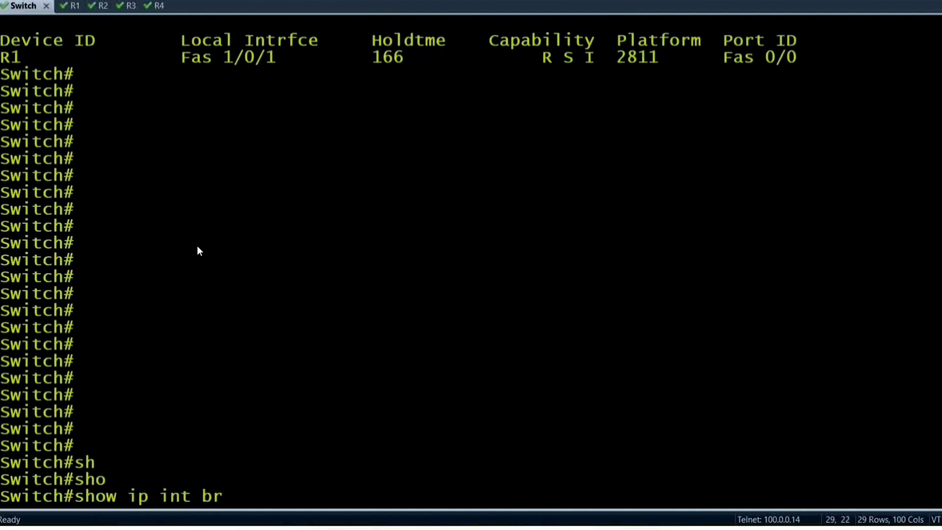
pyautogui.press('Return')
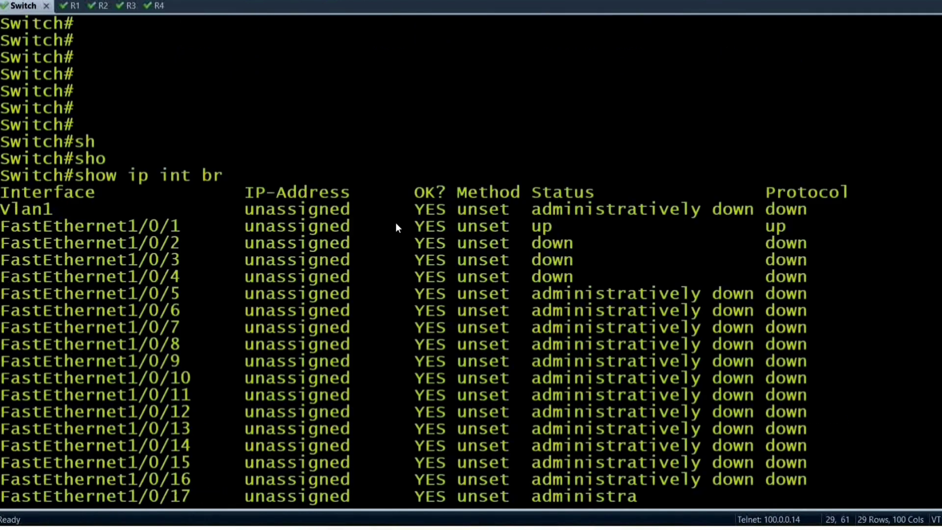
pyautogui.moveTo(522, 139); pyautogui.dragTo(750, 190)
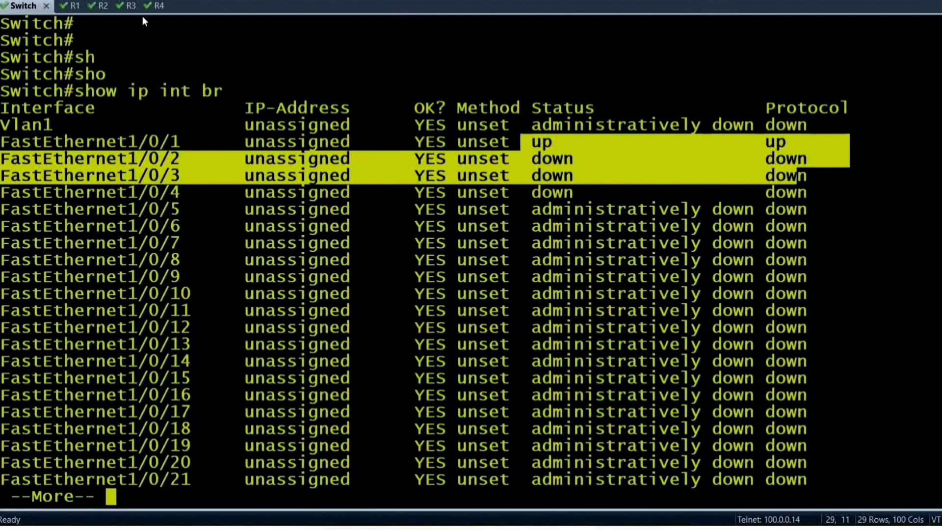
# Go to the R1 session, enter global configuration mode and open the configuration of interface fastEthernet 0/0
pyautogui.hotkey('ctrl', 'Tab')
pyautogui.press('Return')
pyautogui.press('Return')
pyautogui.press('Return')
pyautogui.press('Return')
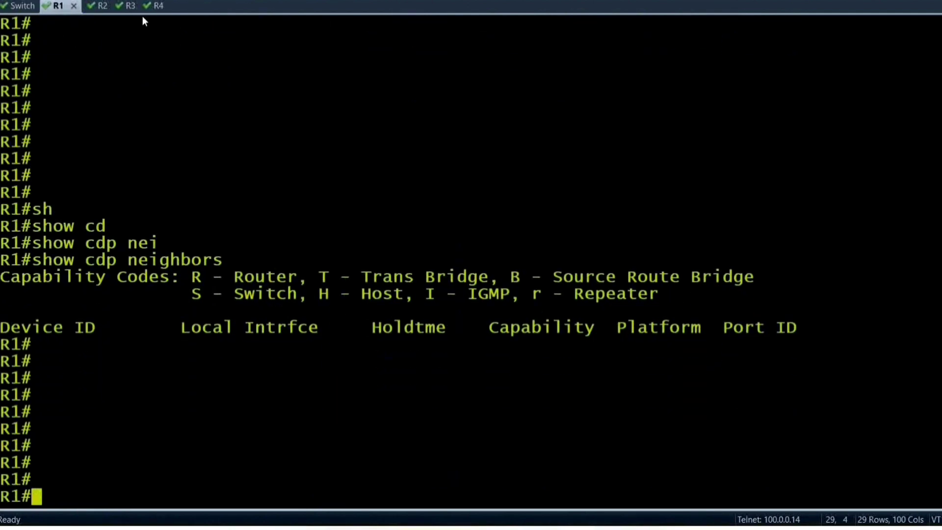
pyautogui.write('conf')
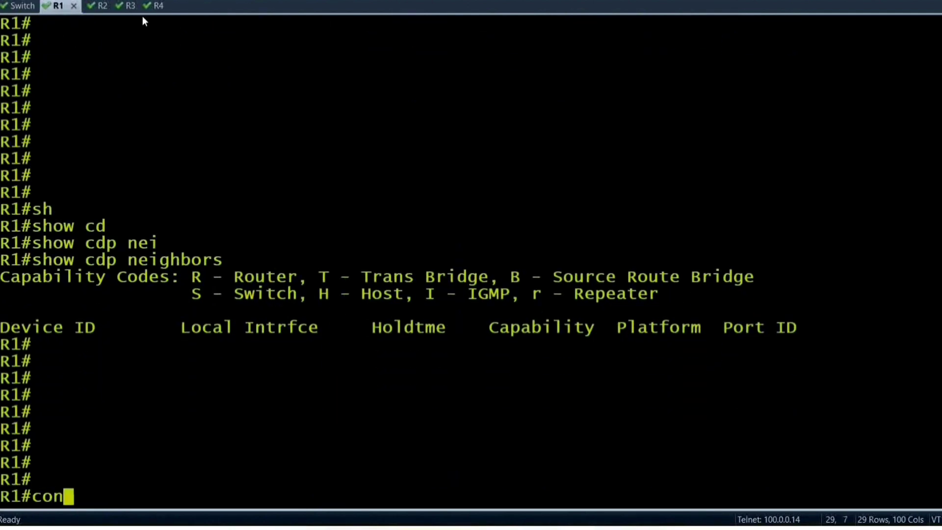
pyautogui.press('Tab')
pyautogui.press('Return')
pyautogui.press('Return')
pyautogui.press('Return')
pyautogui.press('Return')
pyautogui.press('Return')
pyautogui.press('Return')
pyautogui.write('ig)#in')
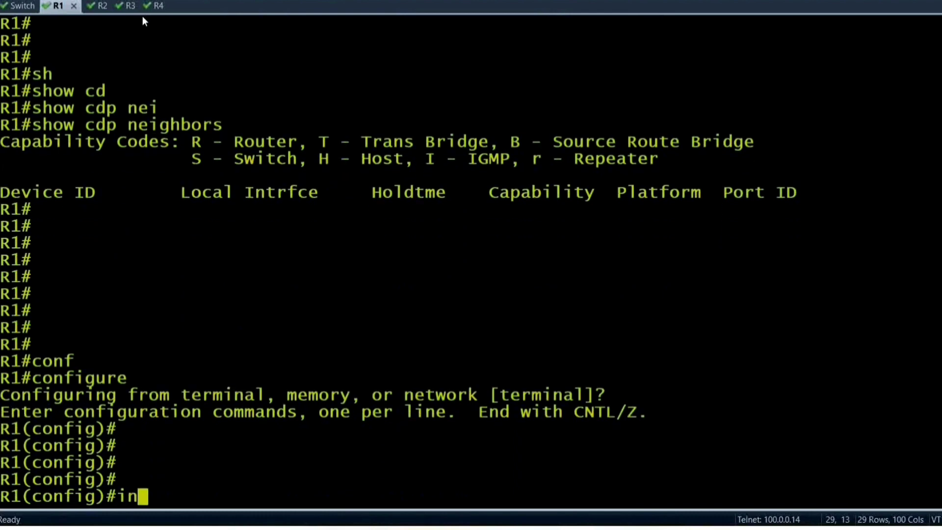
pyautogui.write('t')
pyautogui.press('Tab')
pyautogui.write('fas')
pyautogui.press('Tab')
pyautogui.write('0/0')
pyautogui.press('Return')
# Assign IP address 10.1.1.1 with mask 255.255.255.0 to R1's fastEthernet 0/0 and exit interface configuration
pyautogui.write('ip ad')
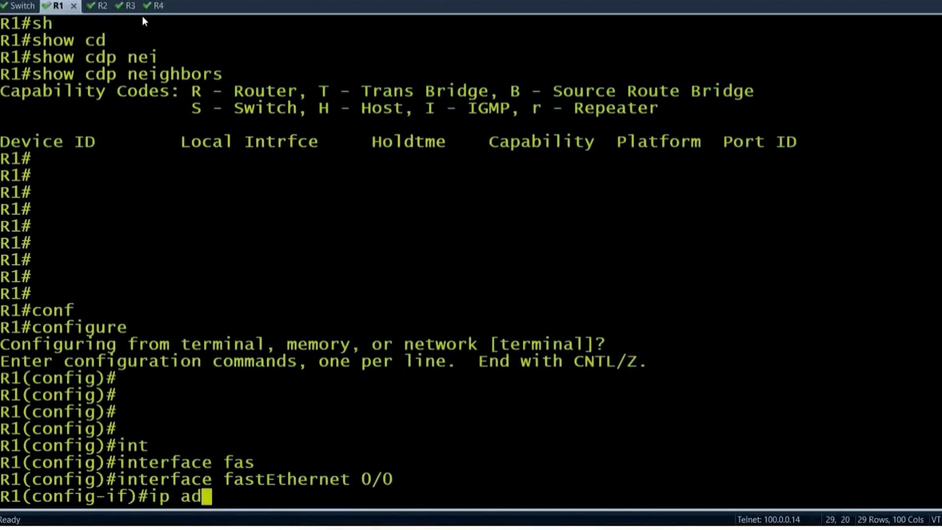
pyautogui.press('Tab')
pyautogui.write('d')
pyautogui.press('Tab')
pyautogui.write('10.0')
pyautogui.press('BackSpace')
pyautogui.press('BackSpace')
pyautogui.write('1.1.1 255.255.255.')
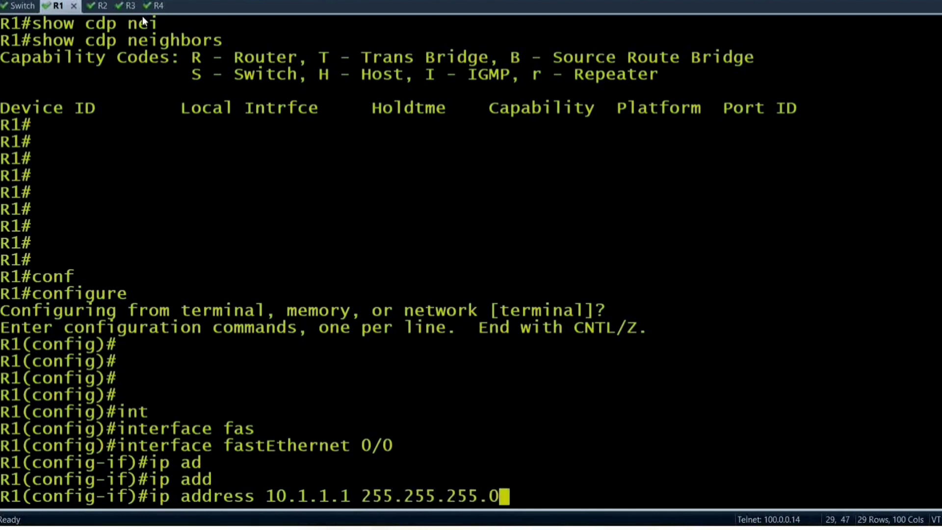
pyautogui.write('0')
pyautogui.press('Return')
pyautogui.press('Return')
pyautogui.press('Return')
pyautogui.write('ex')
pyautogui.press('Return')
pyautogui.press('Return')
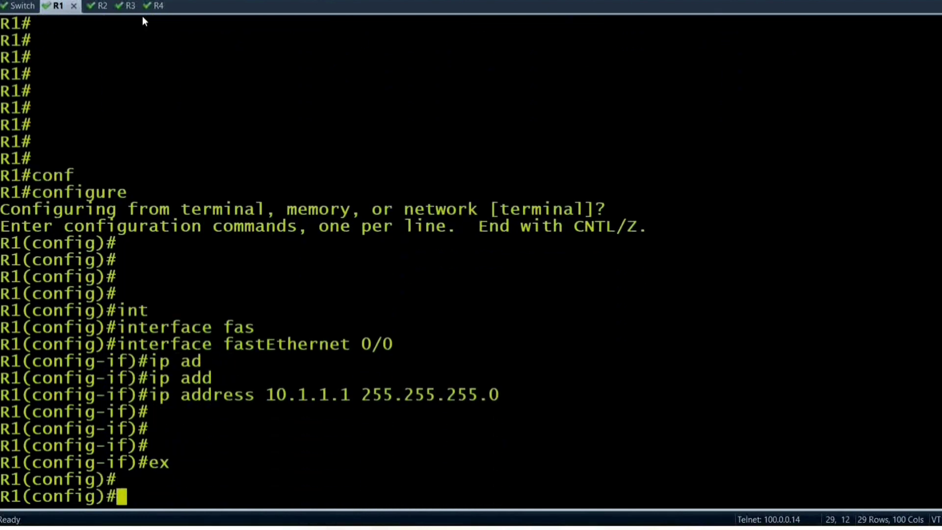
pyautogui.press('Return')
# Switch to the R2 session and check its interface states with show ip int br
pyautogui.hotkey('ctrl', 'Tab')
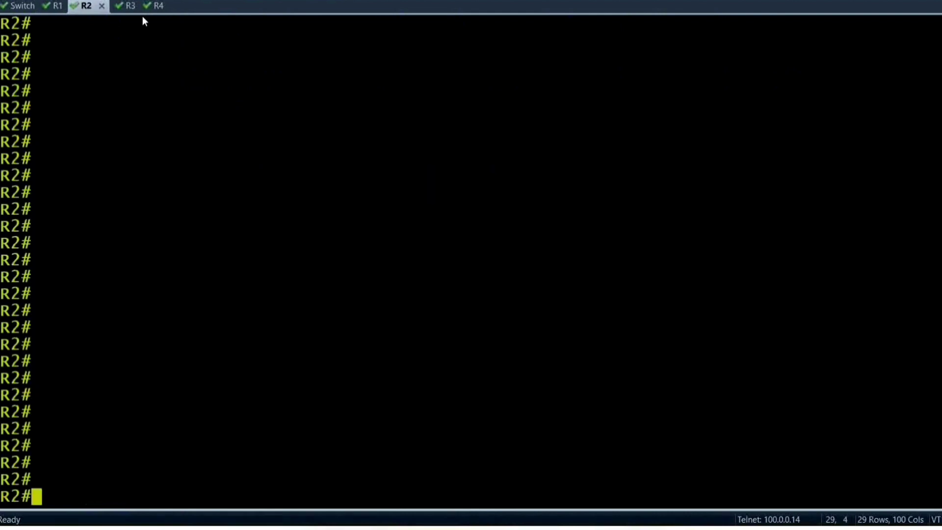
pyautogui.write('nf')
pyautogui.press('BackSpace')
pyautogui.press('BackSpace')
pyautogui.press('BackSpace')
pyautogui.press('BackSpace')
pyautogui.write('sh')
pyautogui.press('Tab')
pyautogui.write('ip int br')
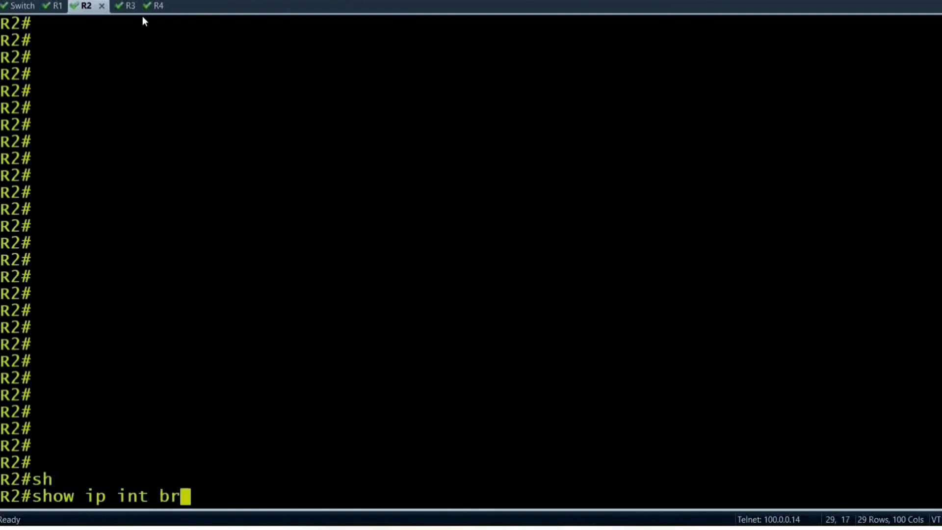
pyautogui.press('Return')
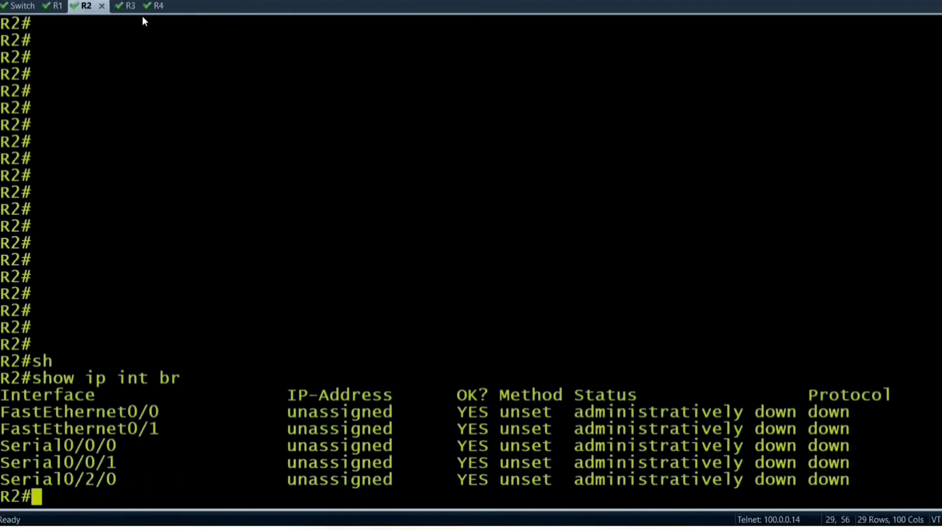
pyautogui.press('Return')
pyautogui.press('Return')
pyautogui.press('Return')
pyautogui.press('Return')
pyautogui.press('Return')
# Enter configuration mode on R2 and enable interface f0/0 with no shutdown
pyautogui.write('conf')
pyautogui.press('Tab')
pyautogui.press('Return')
pyautogui.press('Return')
pyautogui.press('Return')
pyautogui.press('Return')
pyautogui.press('Return')
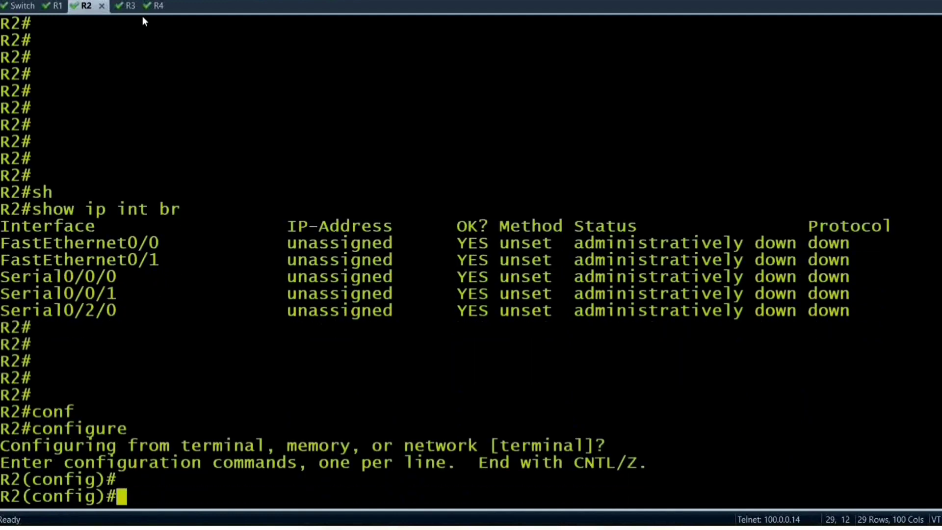
pyautogui.write('int f0/0')
pyautogui.press('Return')
pyautogui.write('no ')
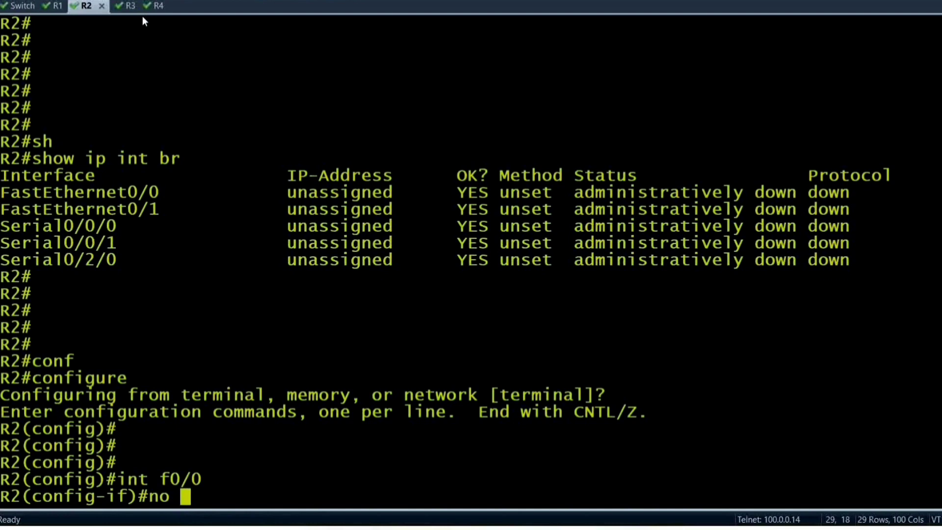
pyautogui.write('sh')
pyautogui.press('Tab')
pyautogui.press('Return')
# Assign IP address 10.1.1.2 with mask 255.255.255.0 to R2's f0/0 and exit back to privileged EXEC mode
pyautogui.write('ip ad')
pyautogui.press('Tab')
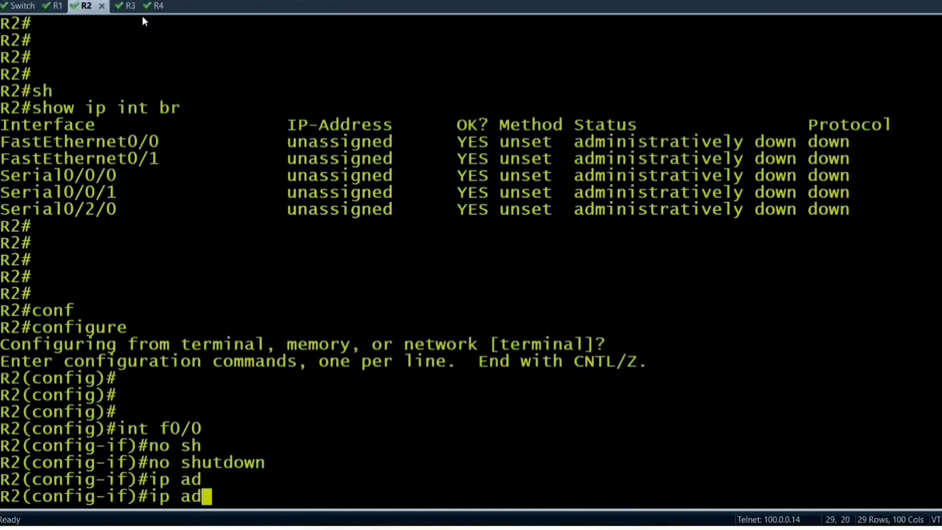
pyautogui.write('d')
pyautogui.press('Tab')
pyautogui.write('1')
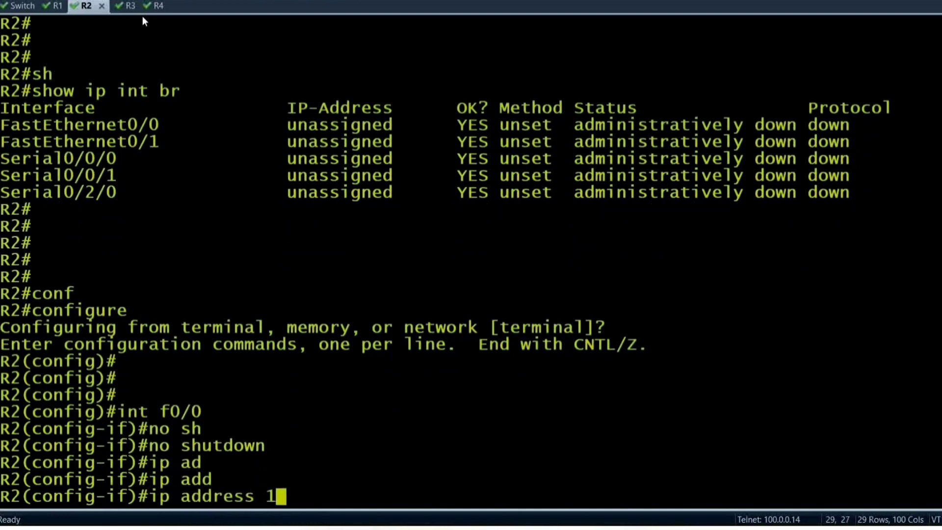
pyautogui.write('0.1.1.2')
pyautogui.press('Tab')
pyautogui.write('255.255.')
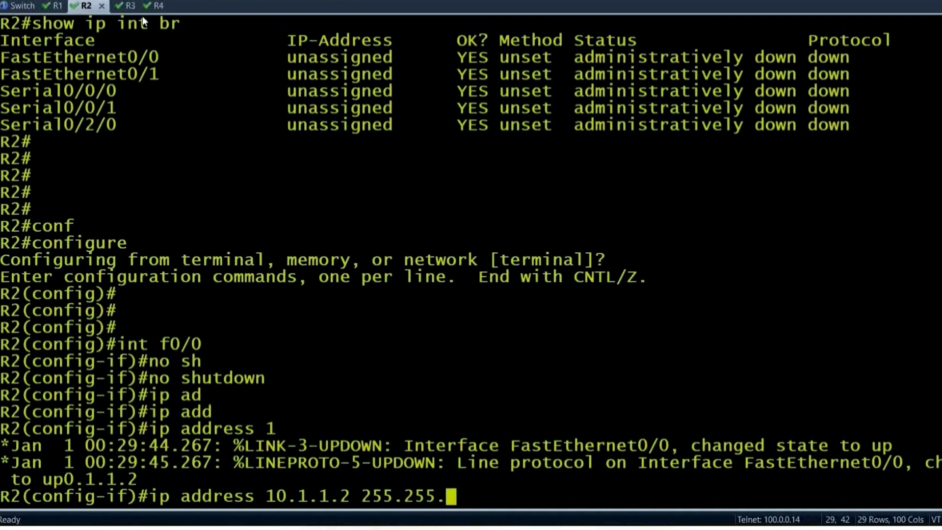
pyautogui.write('255.0')
pyautogui.press('Return')
pyautogui.write('ex')
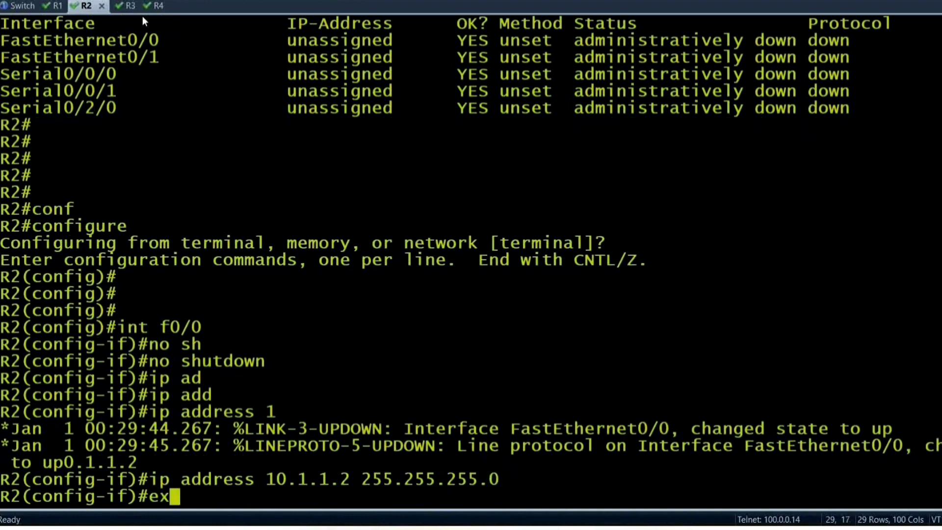
pyautogui.press('Return')
pyautogui.press('Return')
pyautogui.press('Return')
pyautogui.write('exi')
pyautogui.press('Return')
pyautogui.press('Return')
pyautogui.press('Return')
pyautogui.press('Return')
pyautogui.press('Return')
pyautogui.press('Return')
pyautogui.press('Return')
pyautogui.press('Return')
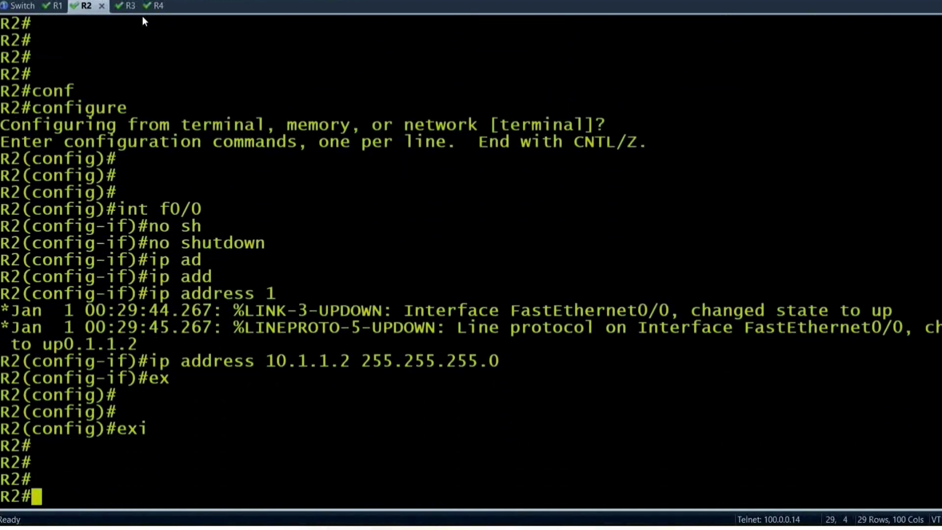
pyautogui.press('Return')
pyautogui.press('Return')
pyautogui.press('Return')
pyautogui.press('Return')
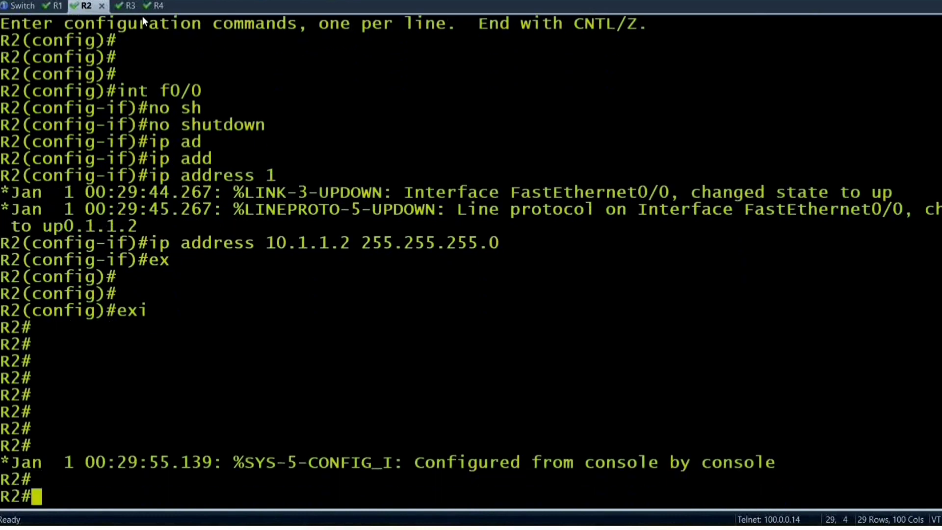
# List R2's directly connected devices with show cdp neighbors
pyautogui.write('sho')
pyautogui.press('Tab')
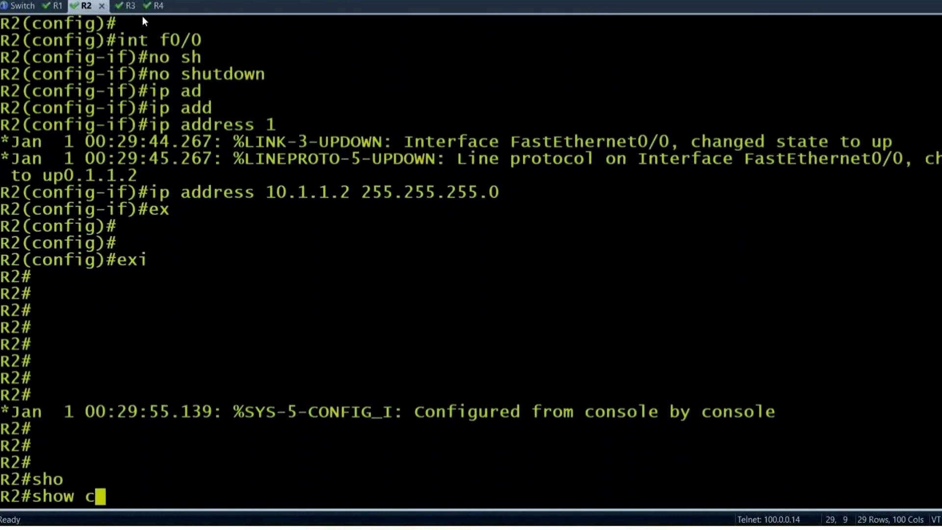
pyautogui.write('cd')
pyautogui.press('Tab')
pyautogui.write('p nei')
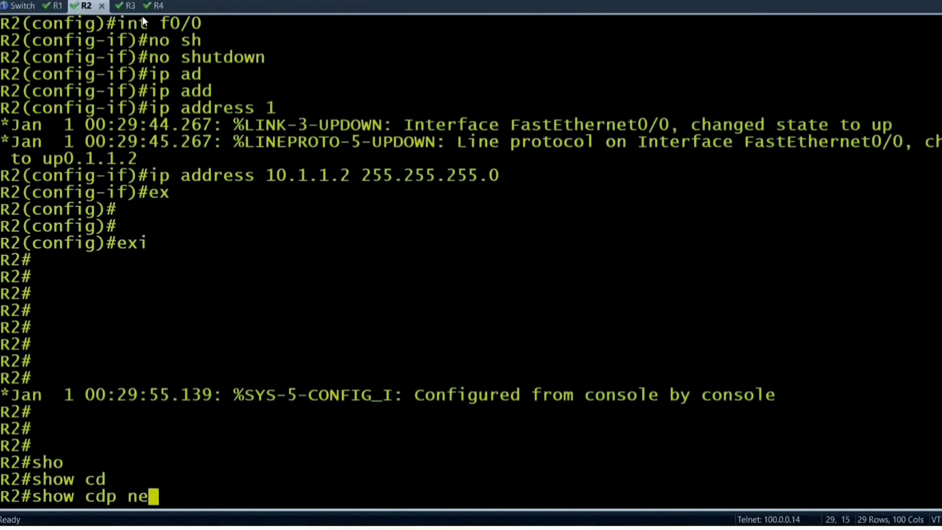
pyautogui.press('Tab')
pyautogui.press('Return')
pyautogui.press('Return')
pyautogui.press('Return')
pyautogui.press('Return')
pyautogui.press('Return')
# Repeat show cdp neighbors on R2 and highlight the Switch entry in its neighbor table
pyautogui.press('Up')
pyautogui.press('Return')
pyautogui.press('Return')
pyautogui.press('Return')
pyautogui.press('Return')
pyautogui.press('Return')
pyautogui.press('Return')
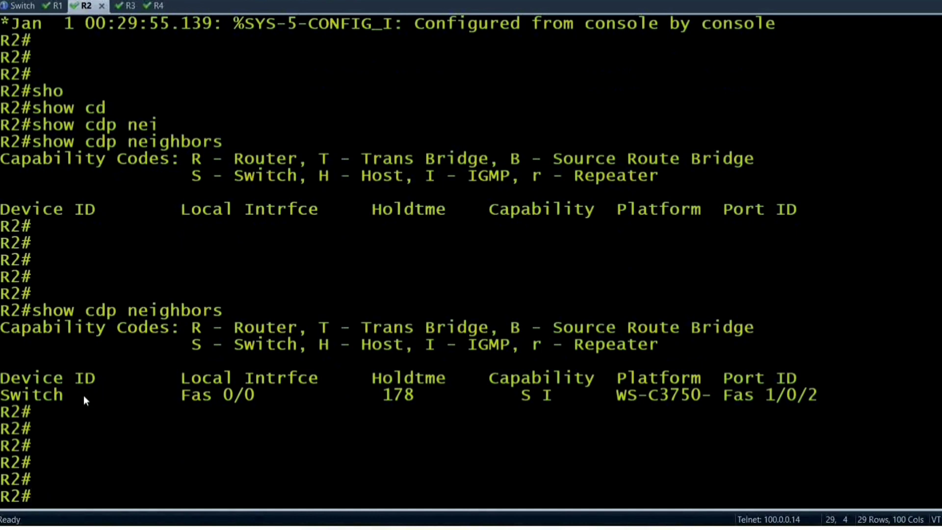
pyautogui.moveTo(87, 397); pyautogui.dragTo(10, 398)
# Run show cdp neighbors on R2 once more to recheck its link to the switch
pyautogui.press('Return')
pyautogui.press('Up')
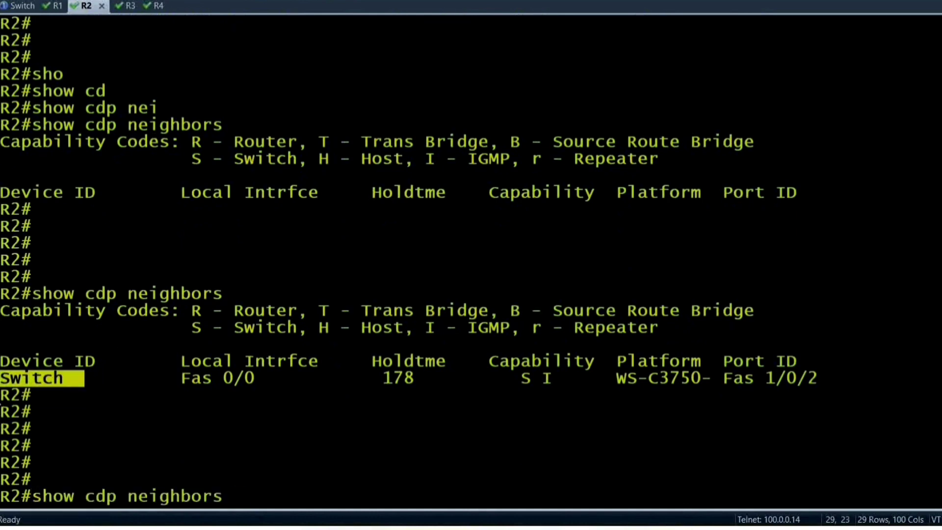
pyautogui.press('Return')
pyautogui.press('Return')
pyautogui.press('Return')
pyautogui.press('Return')
pyautogui.press('Return')
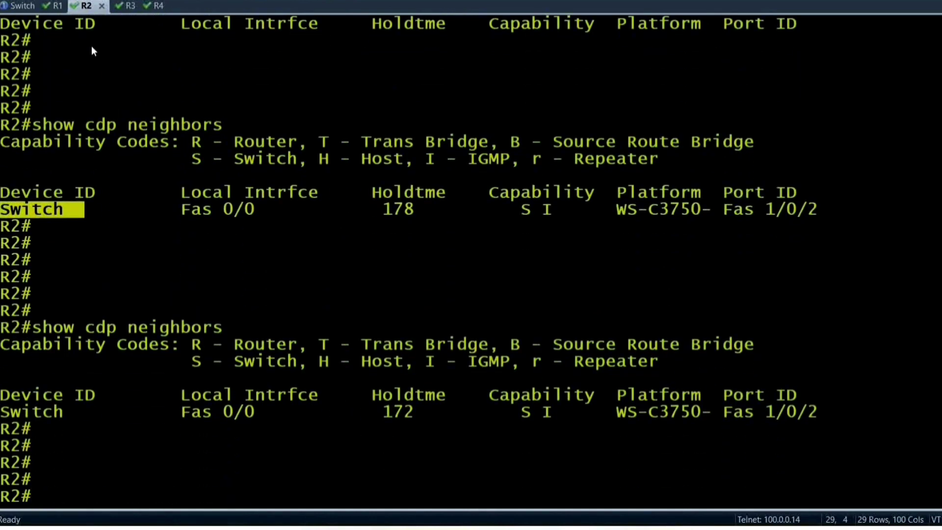
# Return to the R1 session, leave configuration mode and run show cdp neighbors
pyautogui.click(57, 6)
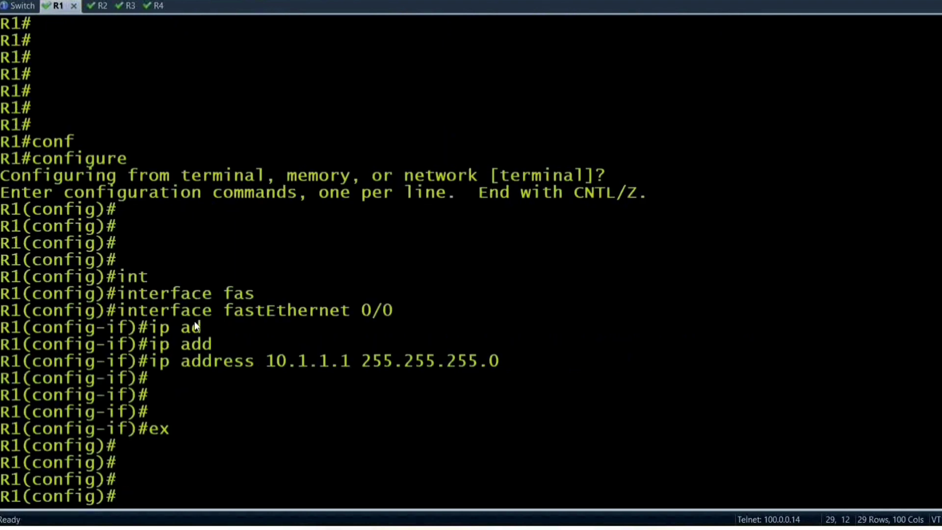
pyautogui.hotkey('ctrl', 'z')
pyautogui.press('Return')
pyautogui.press('Return')
pyautogui.press('Return')
pyautogui.press('Return')
pyautogui.write('sh')
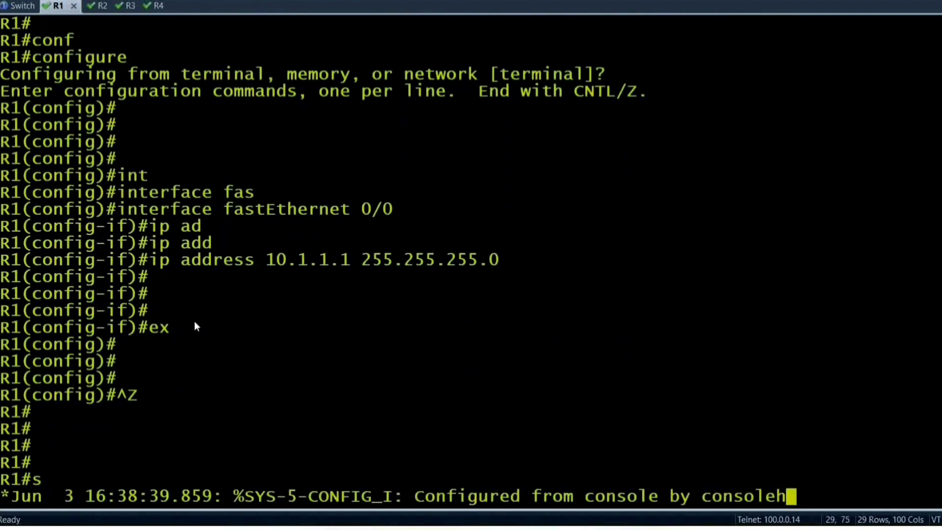
pyautogui.write('ow')
pyautogui.press('Tab')
pyautogui.write('cd')
pyautogui.press('Tab')
pyautogui.write('p nei')
pyautogui.press('Tab')
pyautogui.press('Return')
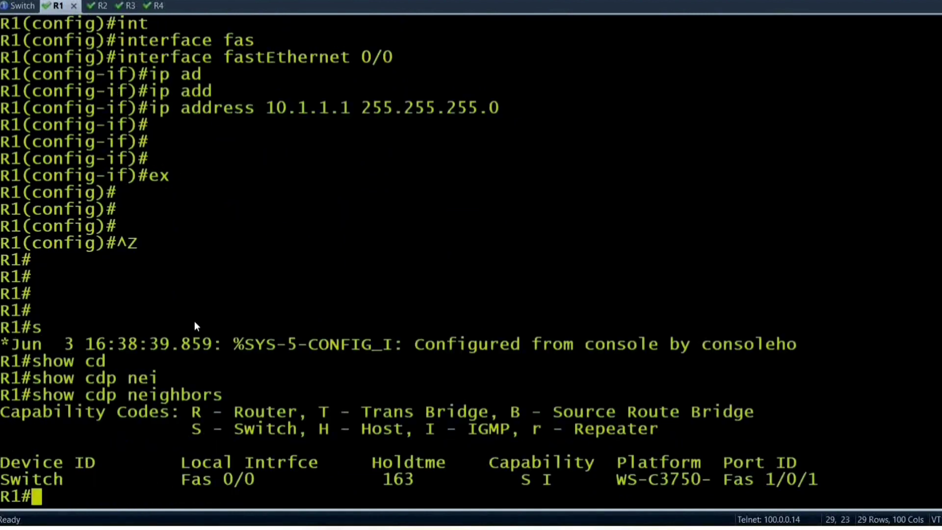
# Highlight the Switch entry in R1's CDP neighbor table
pyautogui.press('Return')
pyautogui.press('Return')
pyautogui.press('Return')
pyautogui.press('Return')
pyautogui.moveTo(72, 428); pyautogui.dragTo(1, 428)
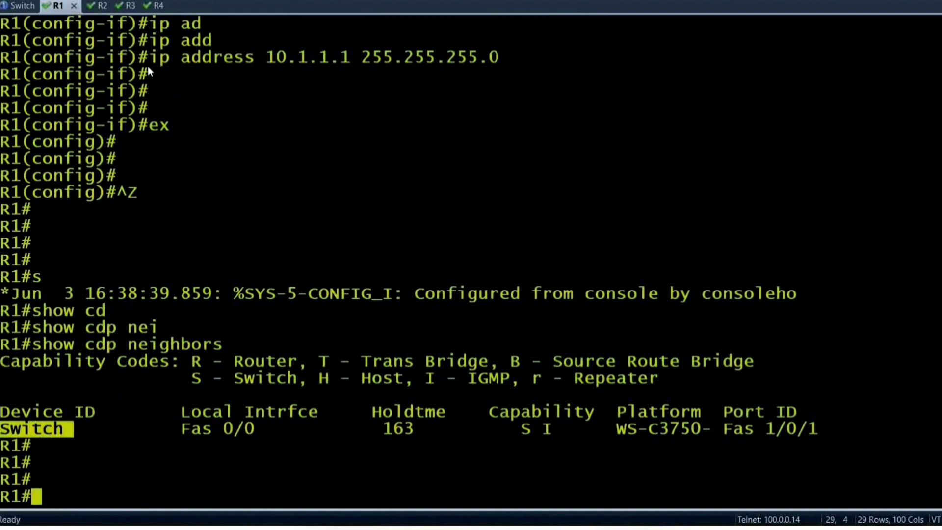
# Switch to the R2 session and enter global configuration mode from the terminal
pyautogui.click(98, 5)
pyautogui.write('conf')
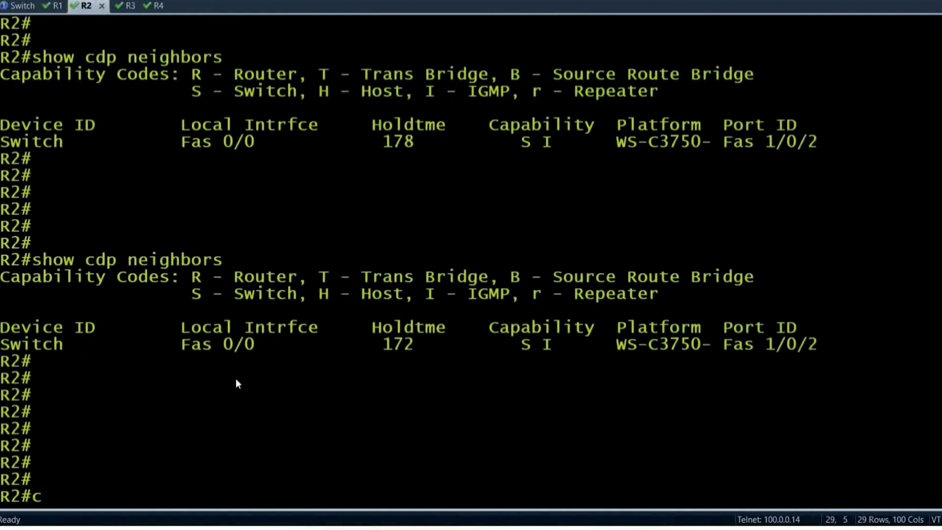
pyautogui.press('Tab')
pyautogui.press('Return')
pyautogui.press('Return')
pyautogui.press('Return')
pyautogui.press('Return')
pyautogui.press('Return')
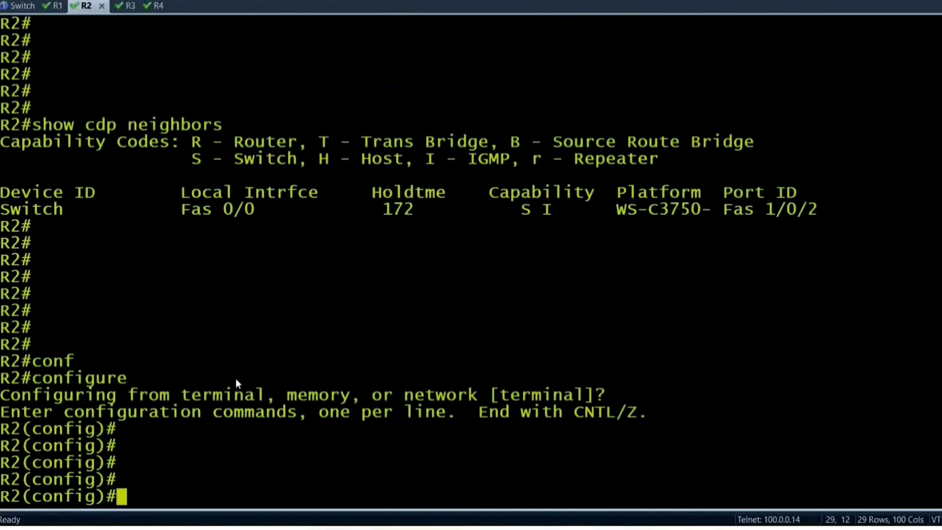
# Try to enter interface configuration for f1/0/1 on R2
pyautogui.write('int f1/0/1')
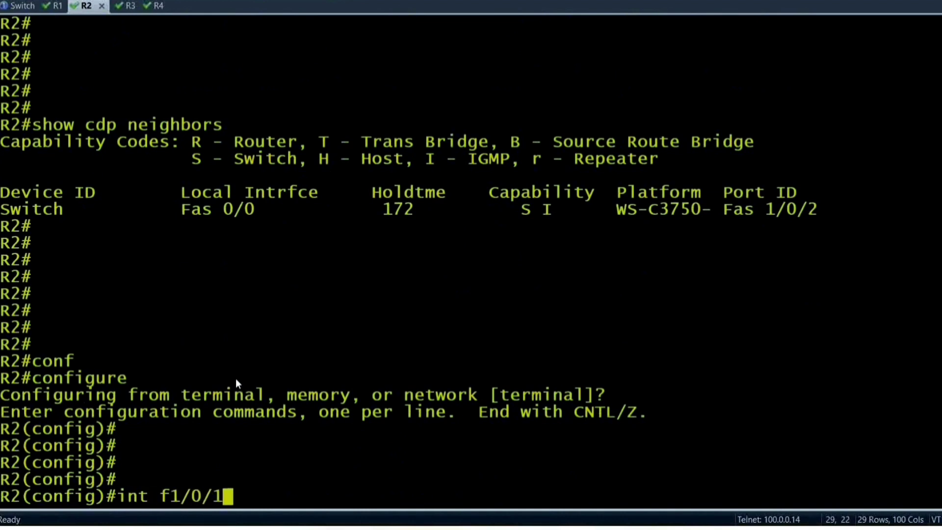
pyautogui.press('Return')
pyautogui.write('n')
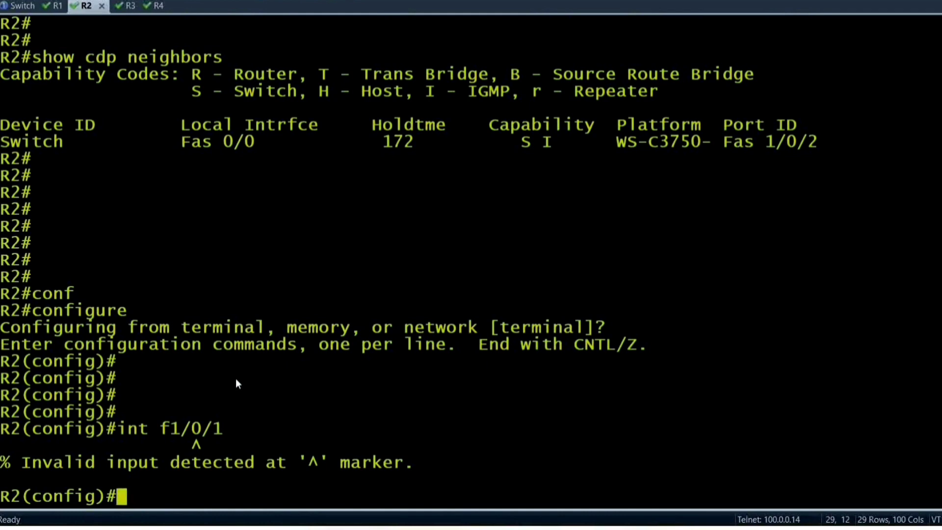
# Enter interface f0/0 on R2 and enable it with no shutdown
pyautogui.press('Up')
pyautogui.press('BackSpace')
pyautogui.press('BackSpace')
pyautogui.press('BackSpace')
pyautogui.press('BackSpace')
pyautogui.press('BackSpace')
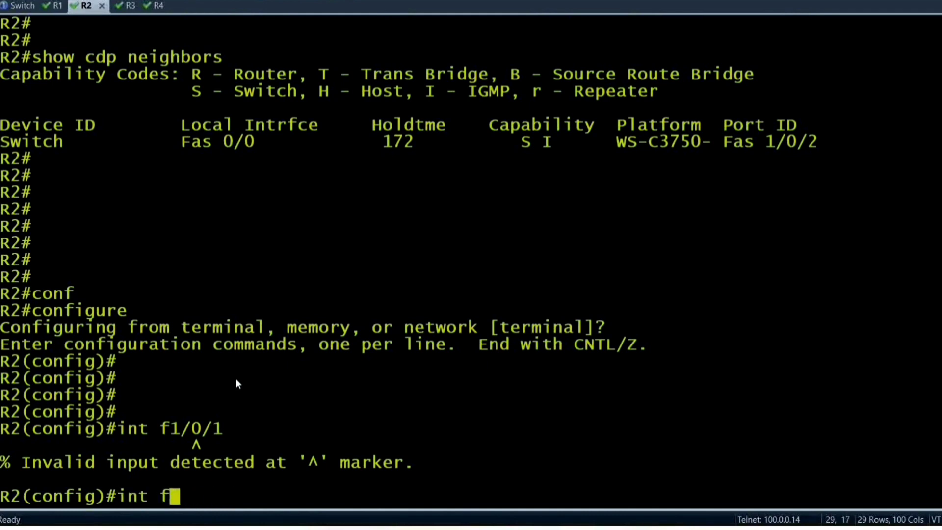
pyautogui.write('0/0')
pyautogui.press('Return')
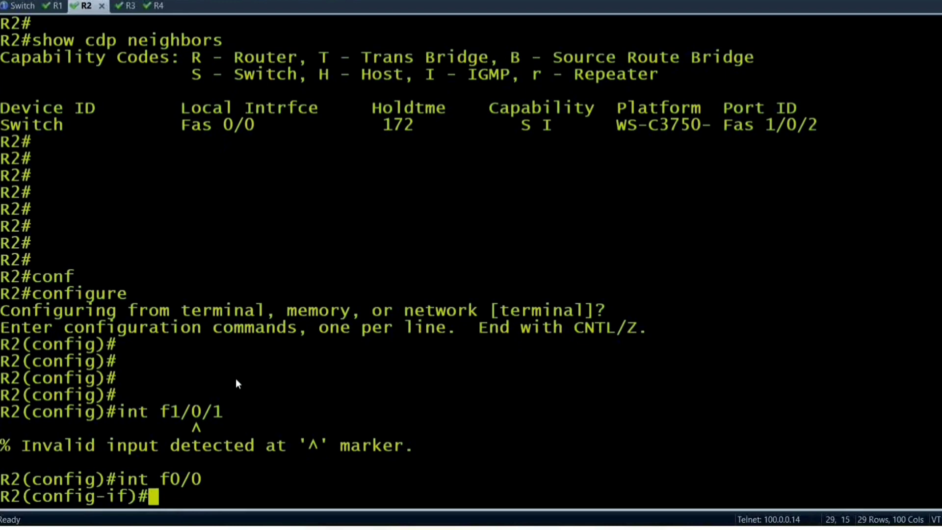
pyautogui.press('Return')
pyautogui.press('Return')
pyautogui.write('no sh')
pyautogui.press('Tab')
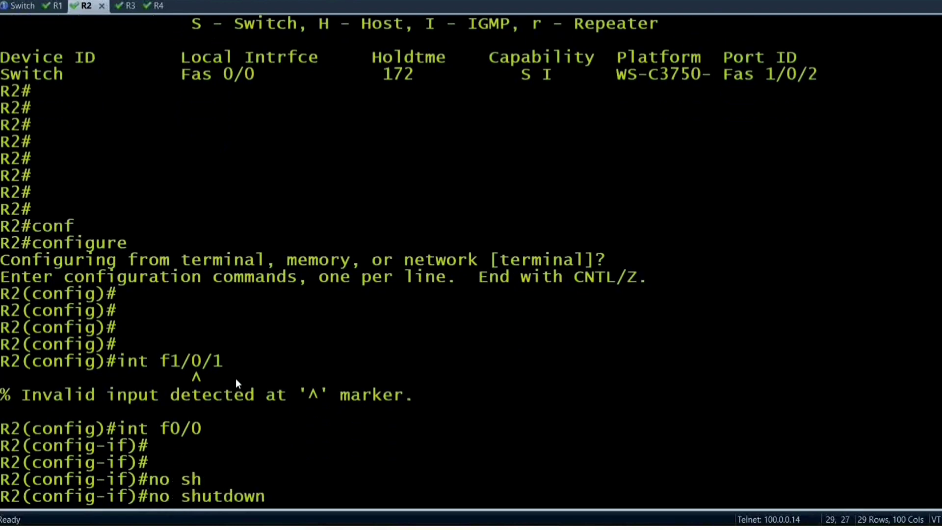
pyautogui.press('Return')
# Assign IP address 10.1.1.2 with mask 255.255.255.0 to R2's f0/0 interface
pyautogui.write('ip ad')
pyautogui.press('Tab')
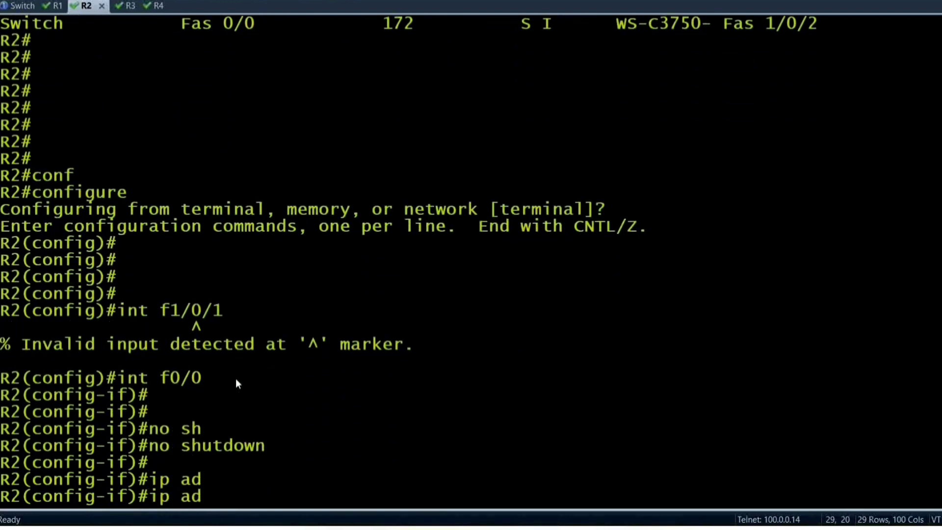
pyautogui.write('d')
pyautogui.press('Tab')
pyautogui.press('BackSpace')
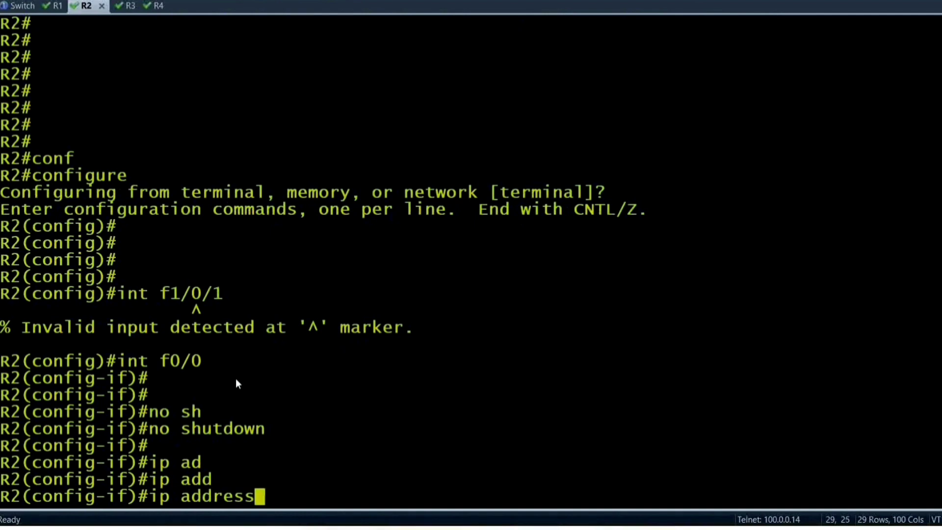
pyautogui.write('10.1.1.1.')
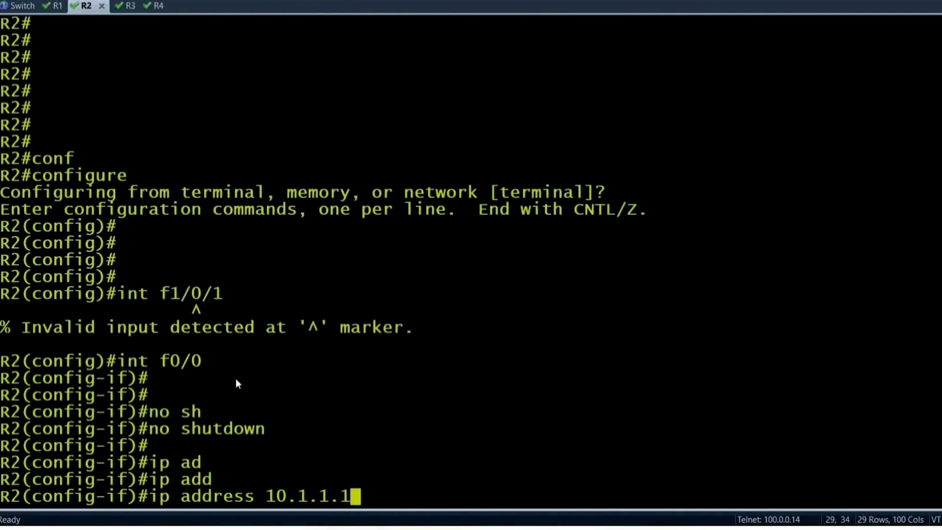
pyautogui.press('BackSpace')
pyautogui.press('BackSpace')
pyautogui.write('2 255.255.255.0')
pyautogui.press('Return')
pyautogui.press('Return')
pyautogui.press('Return')
# Leave configuration mode on R2 and ping R1 at 10.1.1.1
pyautogui.hotkey('ctrl', 'z')
pyautogui.press('Return')
pyautogui.press('Return')
pyautogui.press('Return')
pyautogui.press('Return')
pyautogui.press('Return')
pyautogui.press('Return')
pyautogui.press('Return')
pyautogui.press('Return')
pyautogui.press('Return')
pyautogui.press('Return')
pyautogui.press('Return')
pyautogui.press('Return')
pyautogui.press('Return')
pyautogui.press('Return')
pyautogui.press('Return')
pyautogui.press('Return')
pyautogui.press('Return')
pyautogui.press('Return')
pyautogui.press('Return')
pyautogui.press('Return')
pyautogui.write('ping 10.1.1.1')
pyautogui.press('Return')
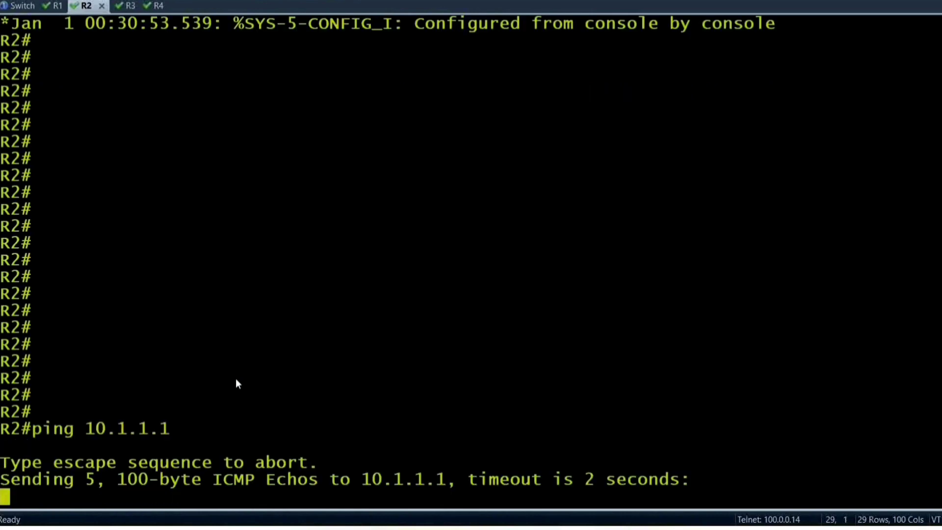
# Repeat the ping from R2 to 10.1.1.1 and highlight the success rate of the second run
pyautogui.press('Return')
pyautogui.press('Return')
pyautogui.press('Return')
pyautogui.press('Up')
pyautogui.press('Return')
pyautogui.press('Return')
pyautogui.press('Return')
pyautogui.press('Return')
pyautogui.press('Return')
pyautogui.press('Return')
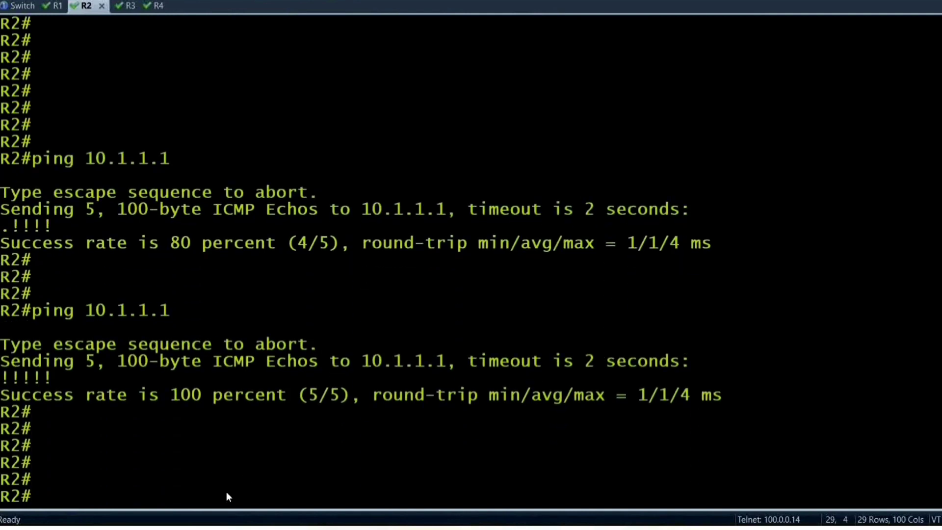
pyautogui.moveTo(1, 399); pyautogui.dragTo(304, 396)
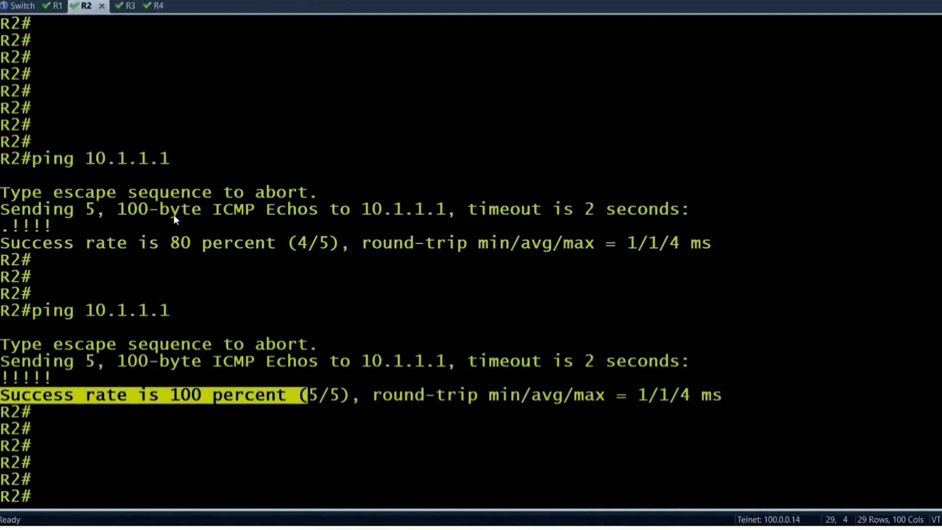
# Switch to the R3 session and enter global configuration mode from the terminal
pyautogui.hotkey('alt', '4')
pyautogui.write('4')
pyautogui.press('Return')
pyautogui.press('Return')
pyautogui.press('Return')
pyautogui.press('Return')
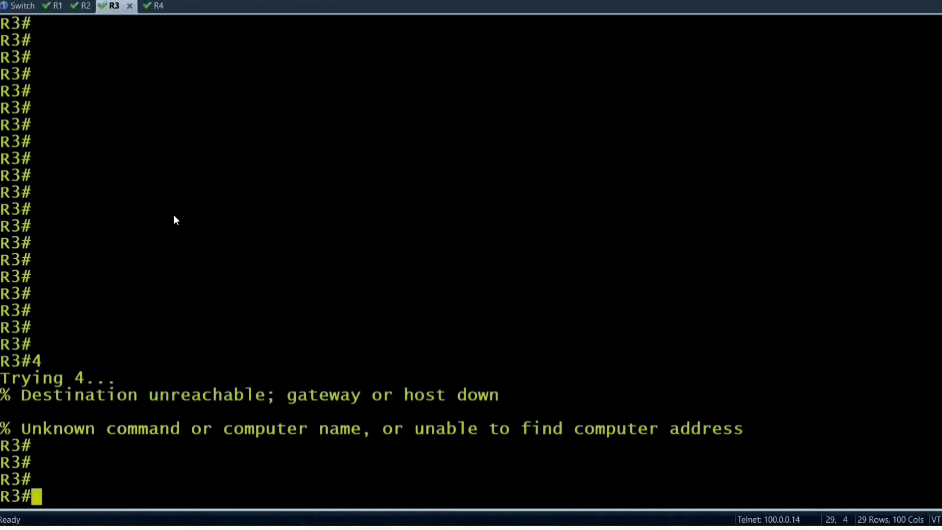
pyautogui.press('Return')
pyautogui.press('Return')
pyautogui.press('Return')
pyautogui.press('Return')
pyautogui.press('Return')
pyautogui.press('Return')
pyautogui.press('Return')
pyautogui.press('Return')
pyautogui.press('Return')
pyautogui.press('Return')
pyautogui.press('Return')
pyautogui.press('Return')
pyautogui.press('Return')
pyautogui.press('Return')
pyautogui.press('Return')
pyautogui.press('Return')
pyautogui.write('conf')
pyautogui.press('Tab')
pyautogui.press('Return')
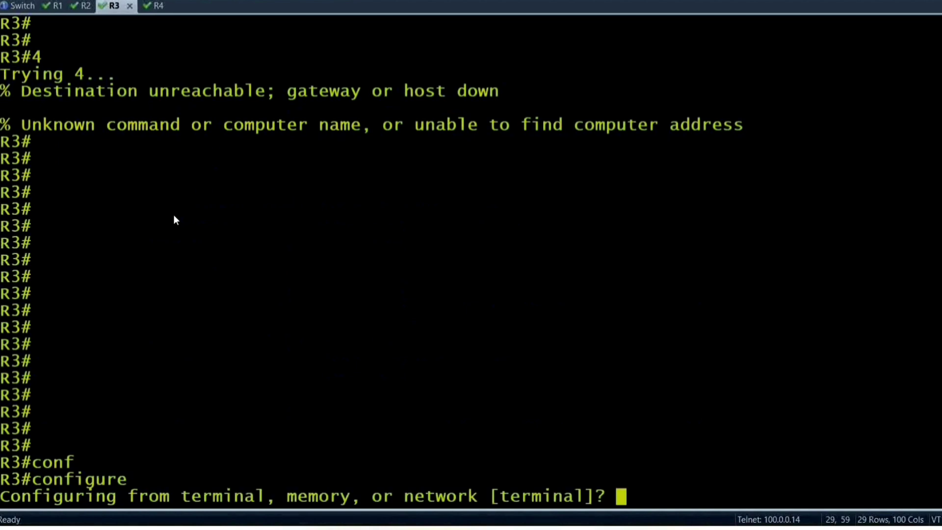
pyautogui.press('Return')
pyautogui.press('Return')
pyautogui.press('Return')
# Enter interface f0/0 on R3 and enable it with no shutdown
pyautogui.write('int f0/0')
pyautogui.press('Return')
pyautogui.write('no s')
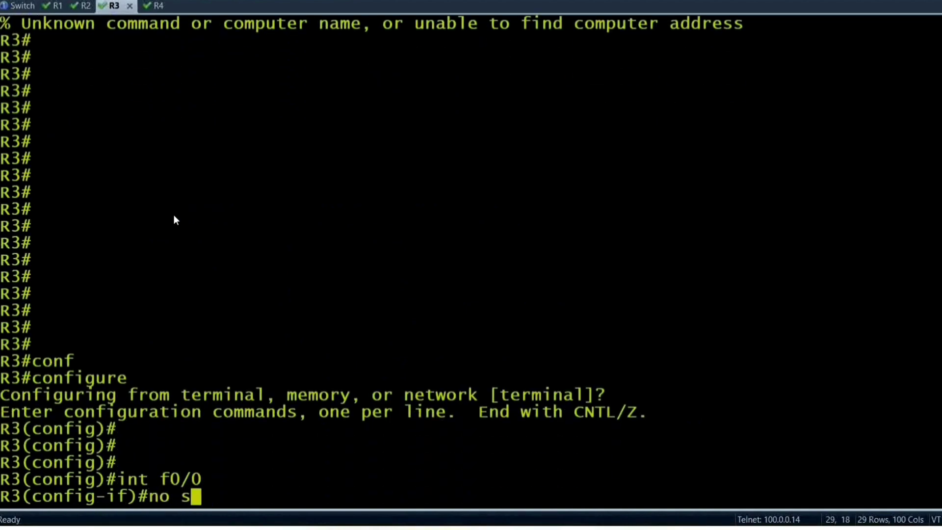
pyautogui.write('hutdown')
pyautogui.press('Tab')
pyautogui.press('Return')
# Assign IP address 20.1.1.1 with mask 255.255.255.0 to R3's f0/0 interface
pyautogui.write('ip ad')
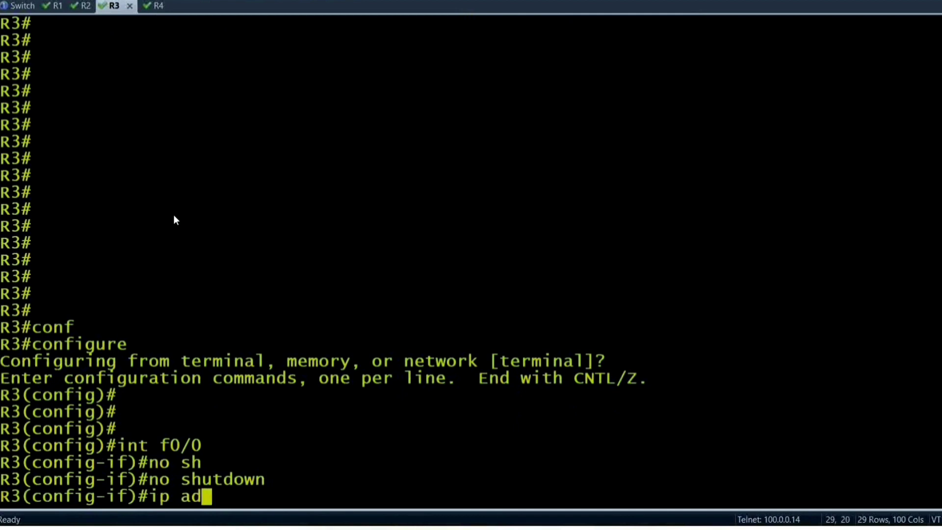
pyautogui.write('d')
pyautogui.press('Tab')
pyautogui.write('20.1.1.1')
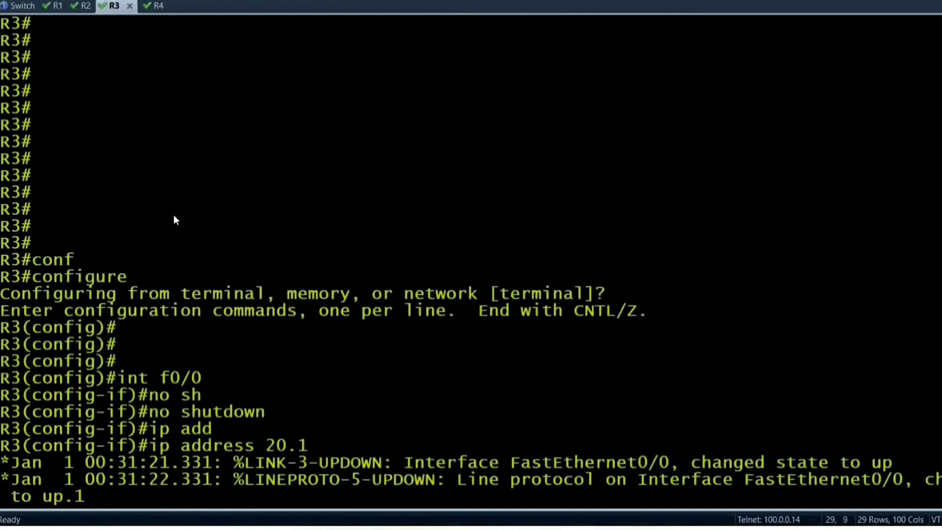
pyautogui.press('Tab')
pyautogui.write('255.255.255.0')
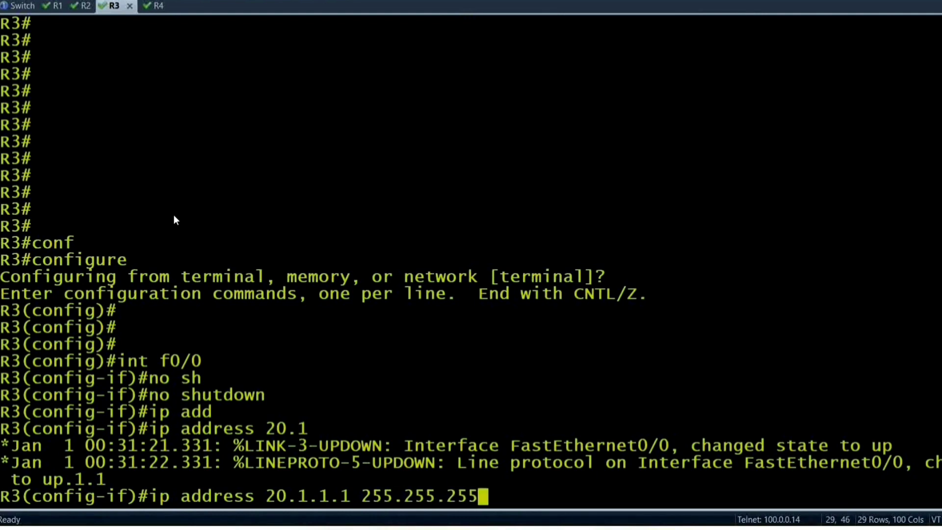
pyautogui.press('Return')
pyautogui.press('Return')
pyautogui.press('Return')
pyautogui.press('Return')
# Exit configuration mode on R3 and list its directly connected devices with show cdp neighbors
pyautogui.write('e')
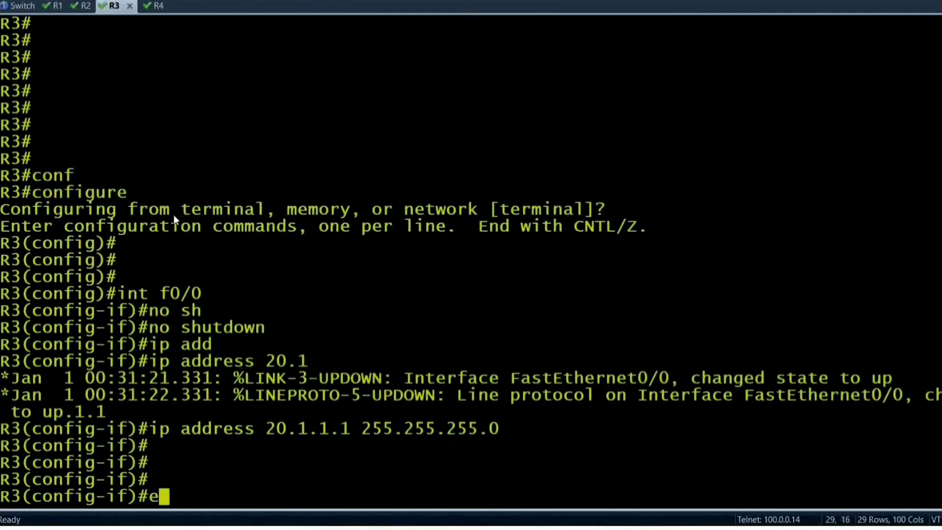
pyautogui.write('xi')
pyautogui.press('Return')
pyautogui.press('Return')
pyautogui.press('Return')
pyautogui.write('ex')
pyautogui.press('Return')
pyautogui.press('Return')
pyautogui.press('Return')
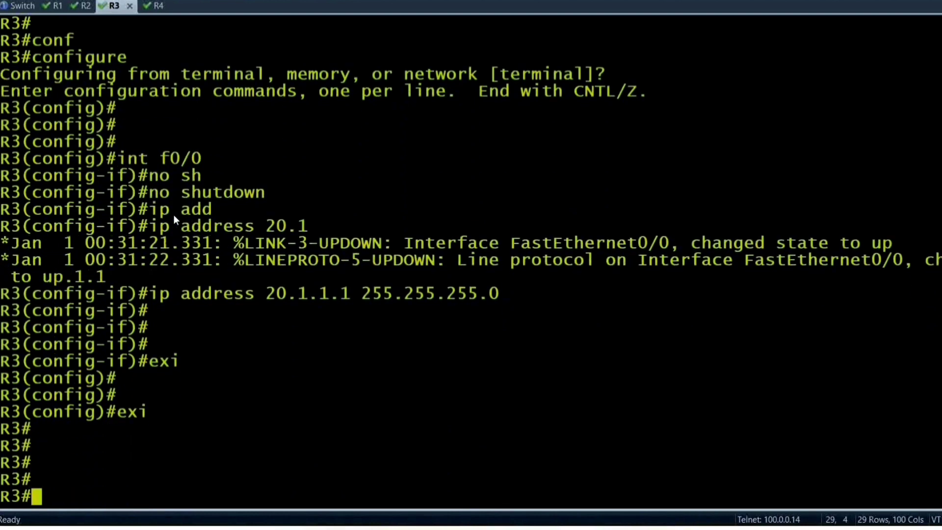
pyautogui.write('show cdp nei')
pyautogui.press('Tab')
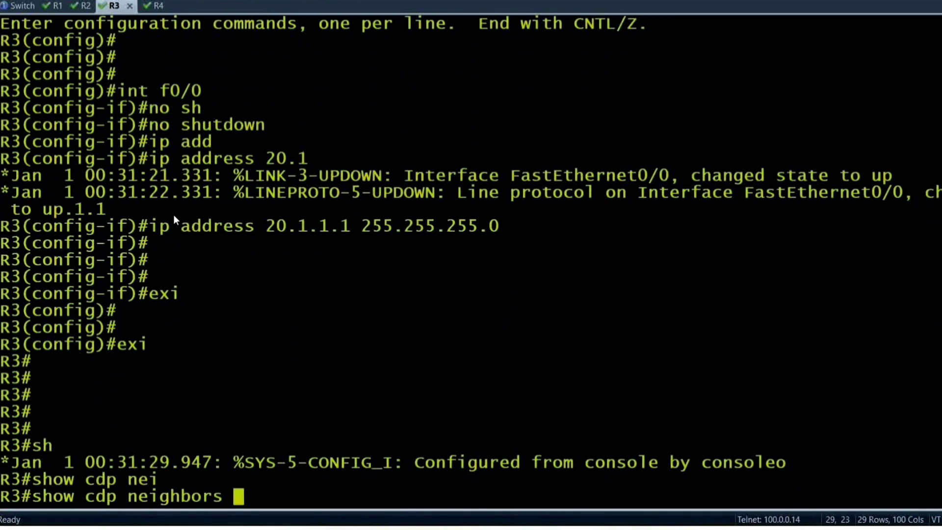
pyautogui.press('Return')
pyautogui.press('Return')
pyautogui.press('Return')
pyautogui.press('Return')
pyautogui.press('Return')
pyautogui.press('Return')
pyautogui.press('Return')
# Rerun show cdp neighbors on R3 three more times to check for the switch link
pyautogui.press('Up')
pyautogui.press('Return')
pyautogui.press('Return')
pyautogui.press('Return')
pyautogui.press('Return')
pyautogui.press('Return')
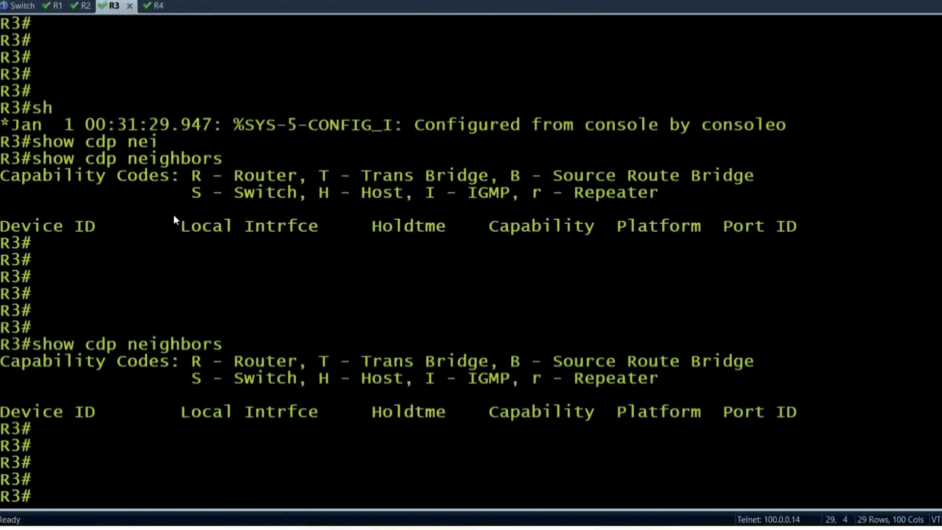
pyautogui.press('Up')
pyautogui.press('Return')
pyautogui.press('Return')
pyautogui.press('Return')
pyautogui.press('Return')
pyautogui.press('Return')
pyautogui.press('Return')
pyautogui.press('Return')
pyautogui.press('Up')
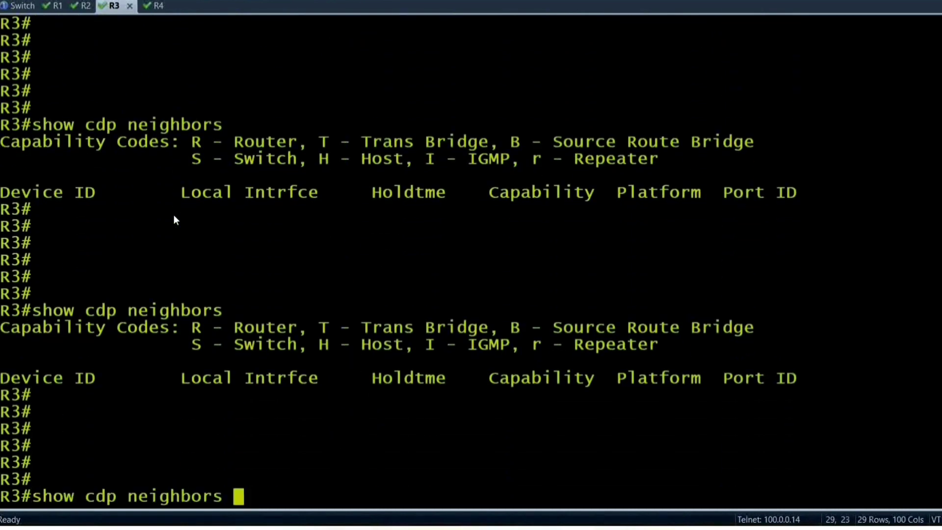
pyautogui.press('Return')
pyautogui.press('Return')
pyautogui.press('Return')
pyautogui.press('Return')
pyautogui.press('Return')
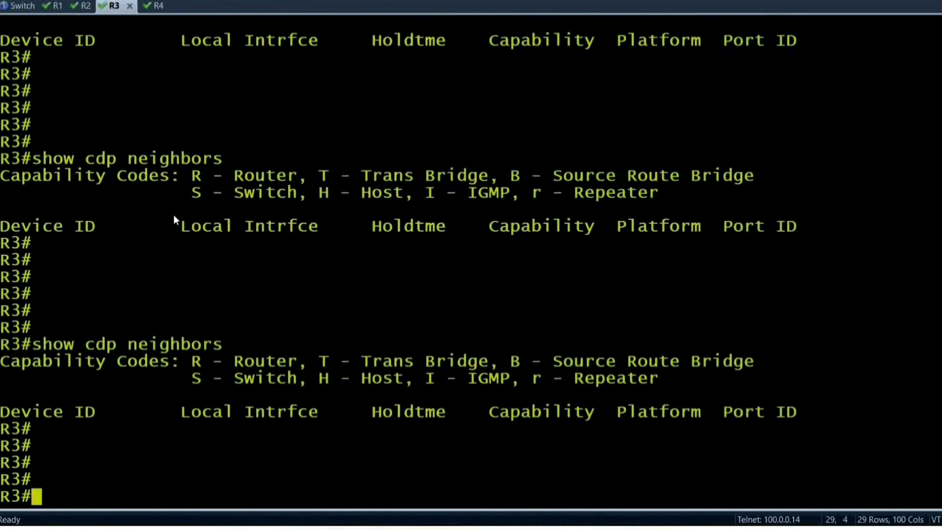
# Run show cdp neighbors on R3 once more to look for the switch link
pyautogui.press('Return')
pyautogui.press('Return')
pyautogui.press('Return')
pyautogui.press('Up')
pyautogui.press('Return')
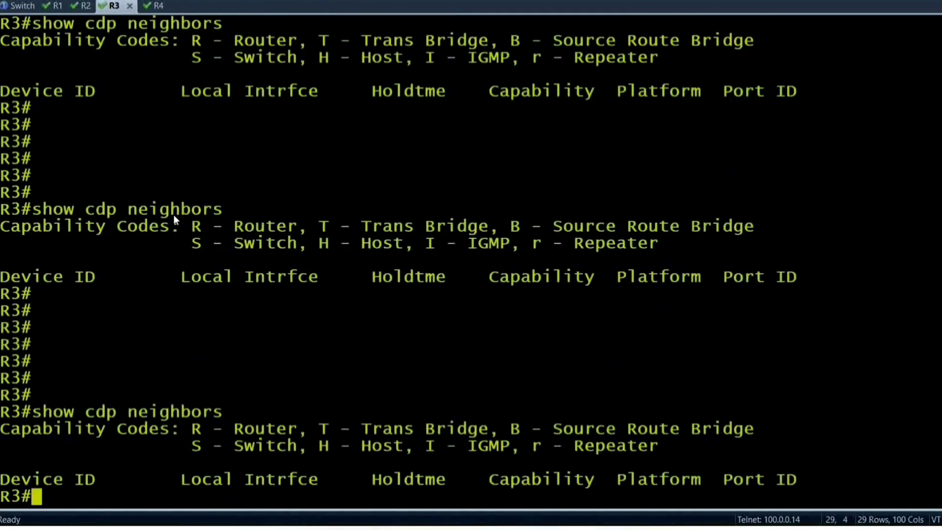
pyautogui.press('Return')
pyautogui.press('Return')
pyautogui.press('Return')
# Switch to R4, enter global configuration mode and enable interface f0/0 with no shutdown
pyautogui.hotkey('ctrl', 'Tab')
pyautogui.write('conf')
pyautogui.press('Tab')
pyautogui.press('Return')
pyautogui.press('Return')
pyautogui.press('Return')
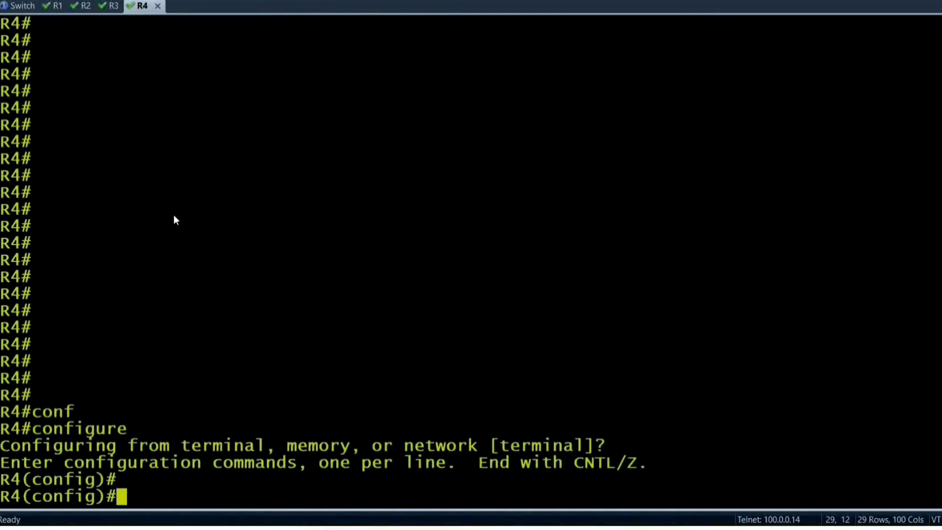
pyautogui.press('Return')
pyautogui.press('Return')
pyautogui.write('int f0/')
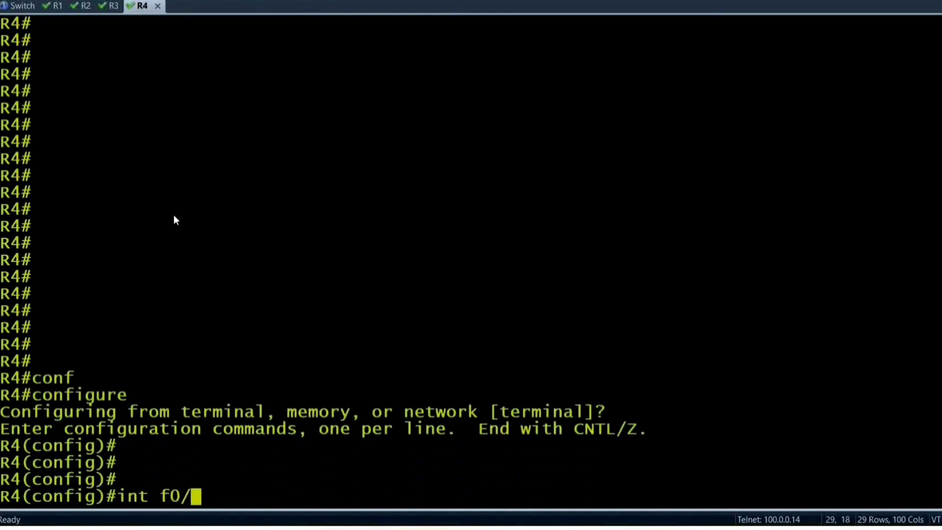
pyautogui.write('0')
pyautogui.press('Return')
pyautogui.write('no sh')
pyautogui.press('Tab')
pyautogui.press('Return')
# Assign IP address 20.1.1.2 with mask 255.255.255.0 to R4's f0/0 interface
pyautogui.write('ip add')
pyautogui.press('Tab')
pyautogui.write('d')
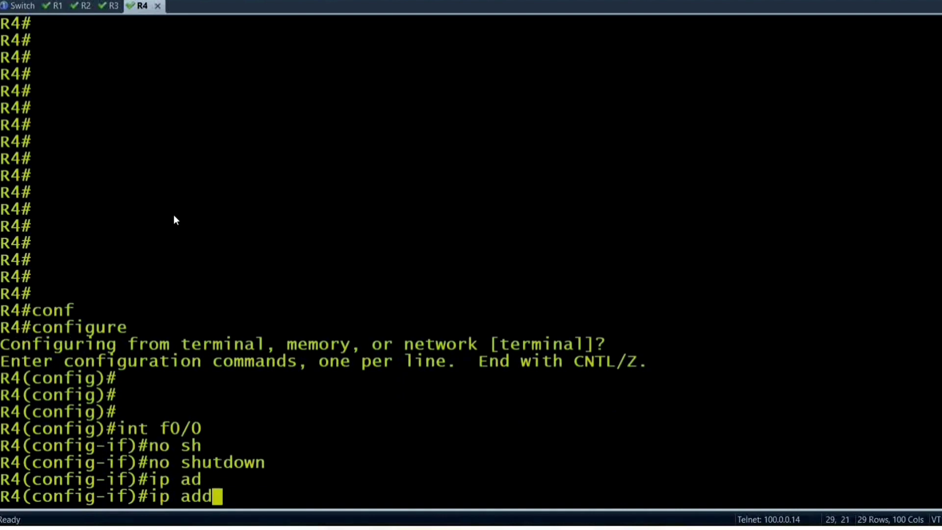
pyautogui.press('Tab')
pyautogui.write('20.1.')
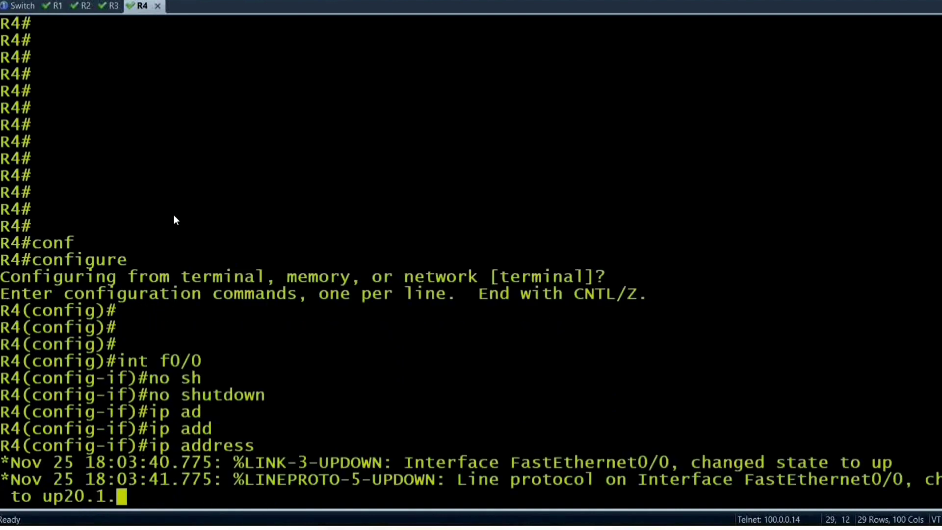
pyautogui.write('1.2 5255')
pyautogui.press('Tab')
pyautogui.write('.255.255.0')
pyautogui.press('Return')
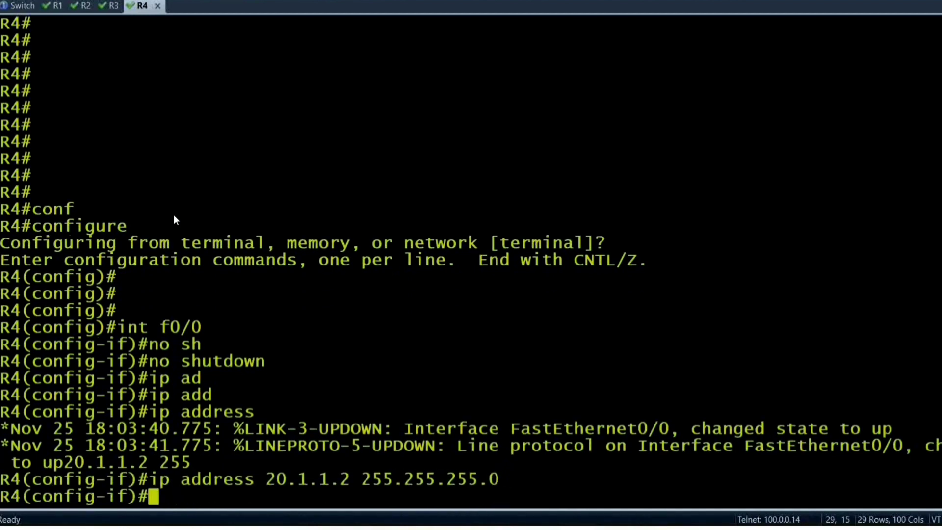
pyautogui.press('Return')
pyautogui.press('Return')
pyautogui.press('Return')
# Exit interface and global configuration modes on R4 to return to the privileged prompt
pyautogui.write('exi')
pyautogui.press('Return')
pyautogui.press('Return')
pyautogui.press('Return')
pyautogui.press('Return')
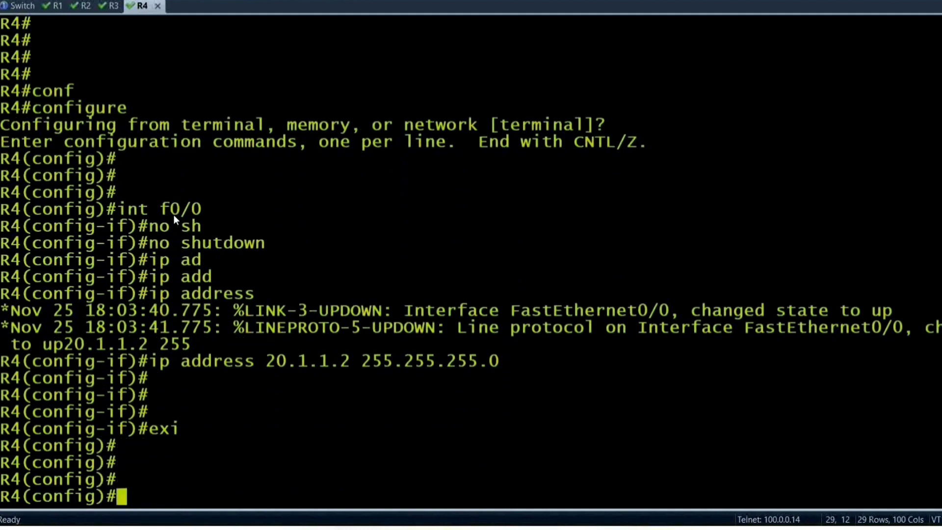
pyautogui.press('Return')
pyautogui.press('Return')
pyautogui.write('exi')
pyautogui.press('Return')
pyautogui.press('Return')
pyautogui.press('Return')
pyautogui.press('Return')
pyautogui.press('Return')
# Ping R3's address 20.1.1.1 from R4
pyautogui.write('p')
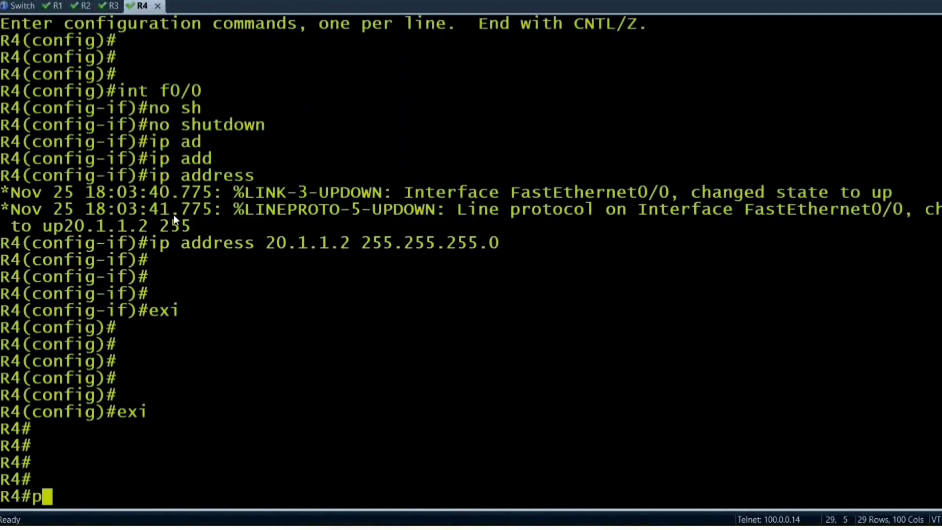
pyautogui.write('ing 20.1.1.1')
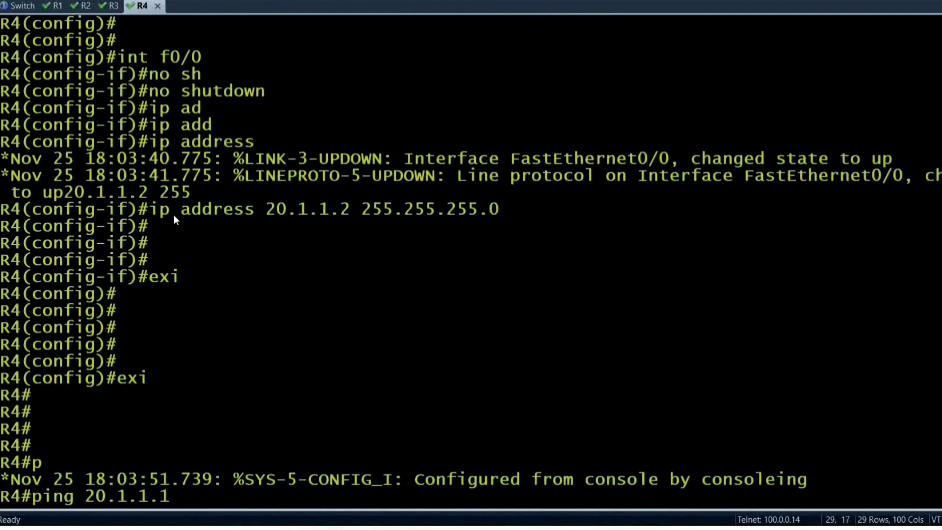
pyautogui.press('Return')
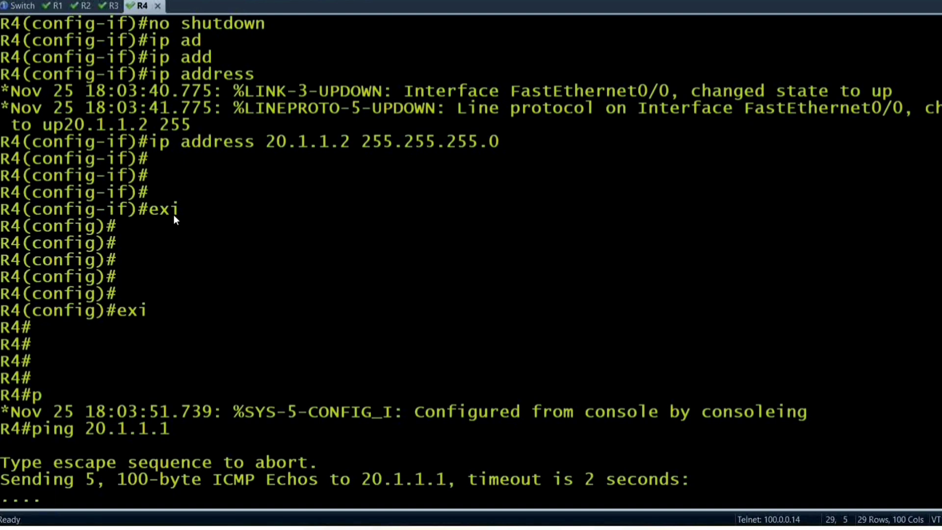
pyautogui.press('Return')
pyautogui.press('Return')
pyautogui.press('Return')
pyautogui.press('Return')
pyautogui.press('Return')
pyautogui.press('Return')
pyautogui.press('Return')
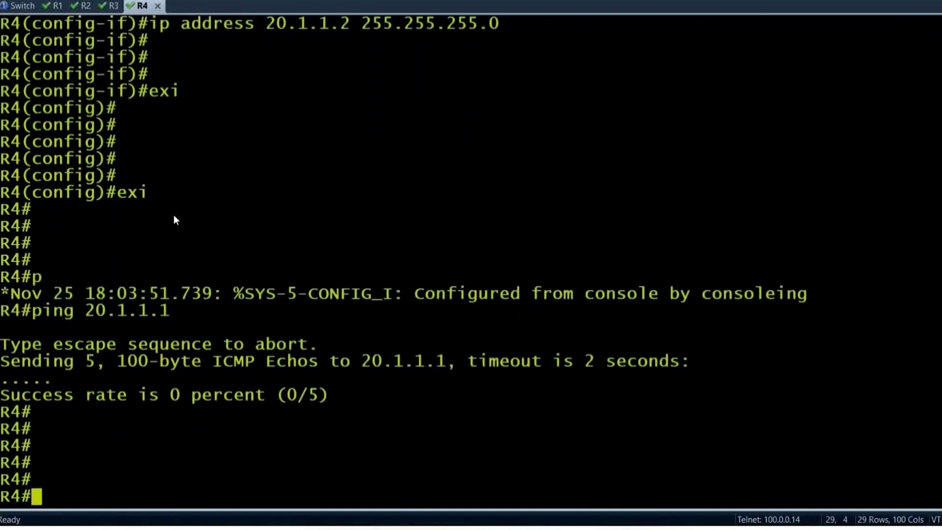
# Check R4's addressed interfaces with show ip int br, excluding the unassigned ones
pyautogui.write('sh')
pyautogui.press('Tab')
pyautogui.write('ip i')
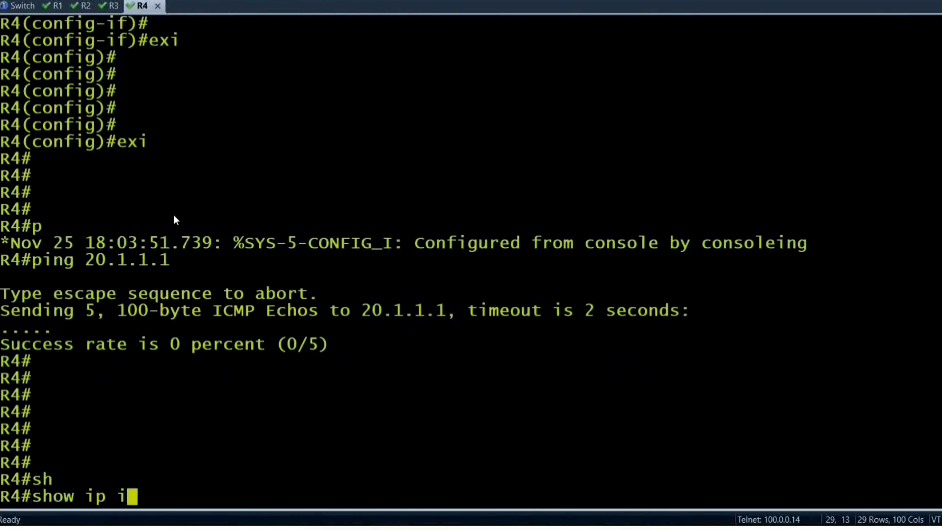
pyautogui.write('nt br | ex un')
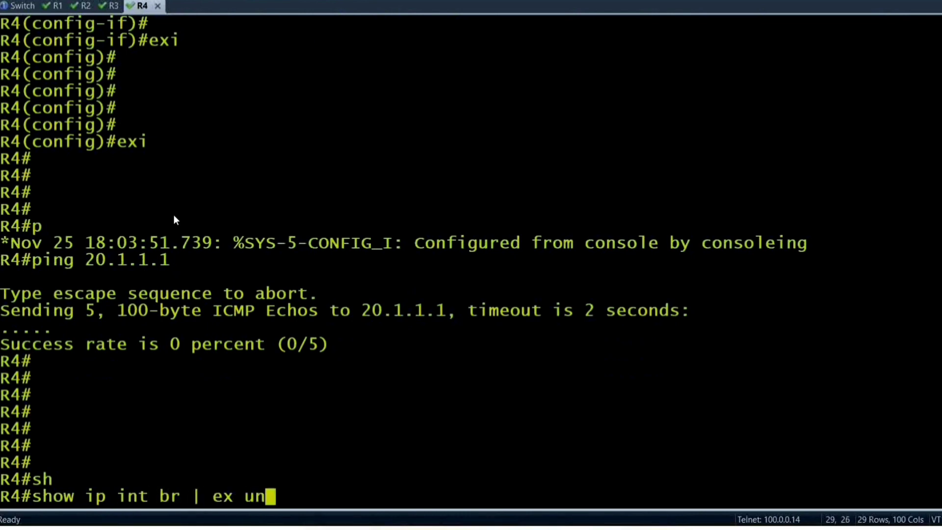
pyautogui.press('Return')
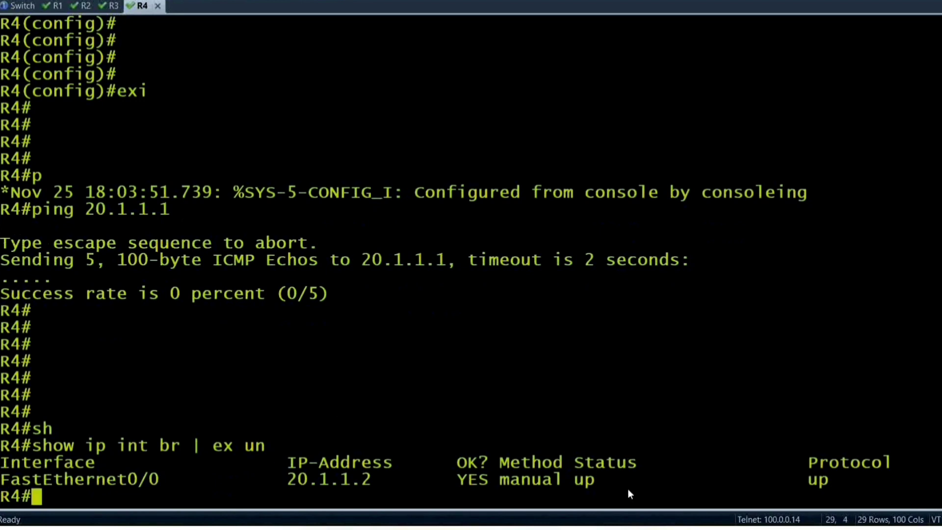
# List R4's directly connected devices with show cdp neighbors
pyautogui.write('sho')
pyautogui.press('Tab')
pyautogui.write('cd')
pyautogui.press('Tab')
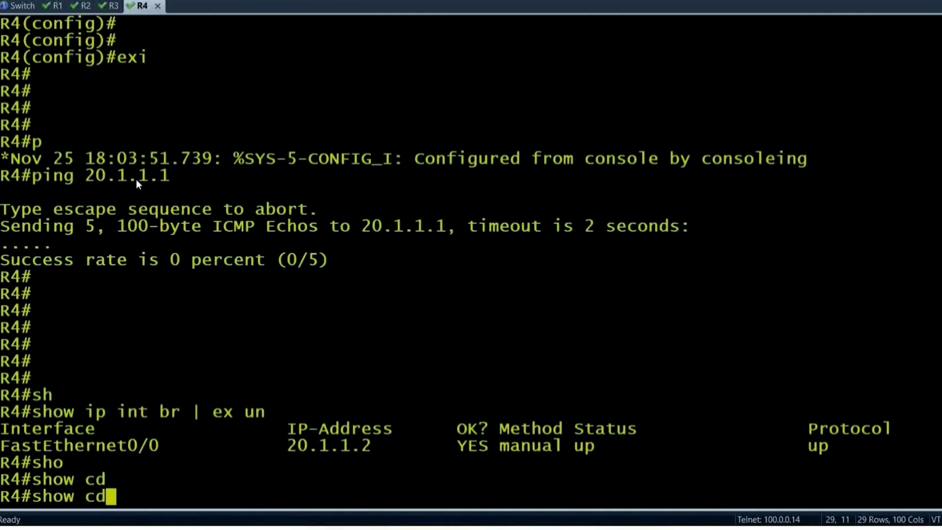
pyautogui.write('p nei')
pyautogui.press('Tab')
pyautogui.press('Return')
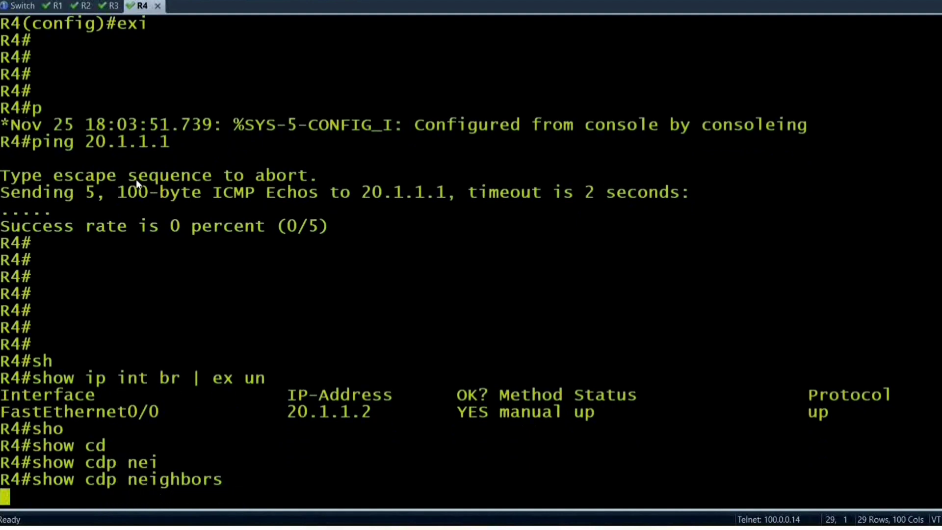
pyautogui.press('Return')
pyautogui.press('Return')
pyautogui.press('Return')
pyautogui.press('Return')
pyautogui.press('Return')
pyautogui.press('Return')
pyautogui.press('Return')
# Repeat the ping from R4 to 20.1.1.1 to retest the connection to R3
pyautogui.press('Up')
pyautogui.press('Up')
pyautogui.press('Up')
pyautogui.press('Return')
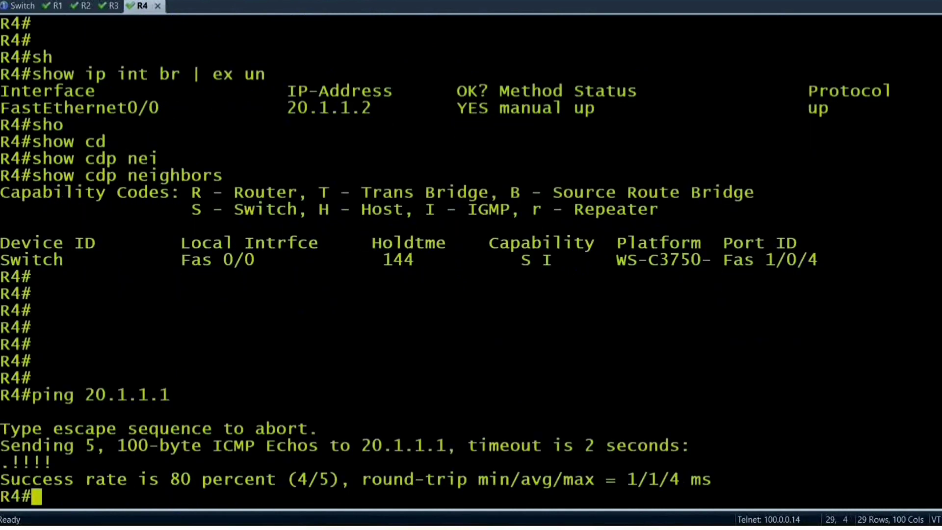
pyautogui.press('Return')
pyautogui.press('Return')
pyautogui.press('Return')
pyautogui.press('Return')
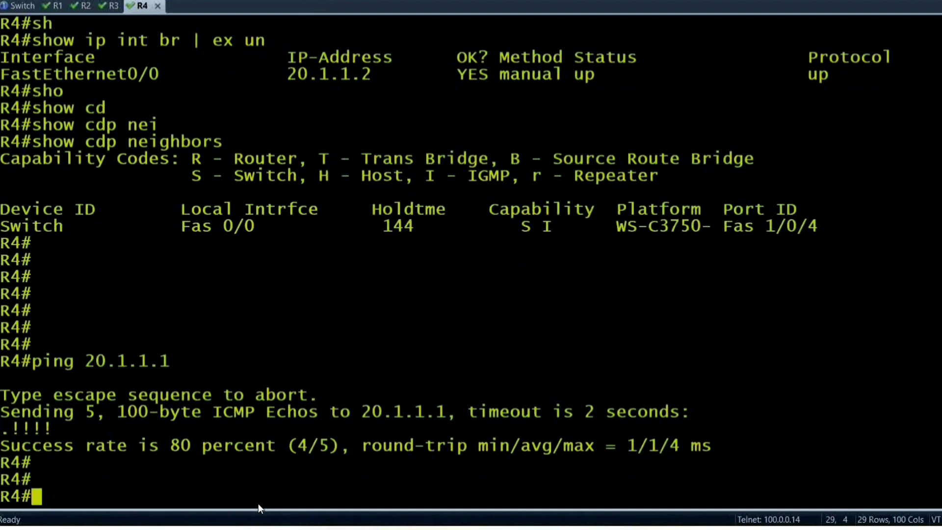
# Ping 20.1.1.1 from R4 one more time and clear the terminal view with blank prompt lines
pyautogui.press('Up')
pyautogui.press('Return')
pyautogui.press('Return')
pyautogui.press('Return')
pyautogui.press('Return')
pyautogui.press('Return')
pyautogui.press('Return')
pyautogui.press('Return')
pyautogui.press('Return')
pyautogui.press('Return')
pyautogui.press('Return')
pyautogui.press('Return')
pyautogui.press('Return')
pyautogui.press('Return')
pyautogui.press('Return')
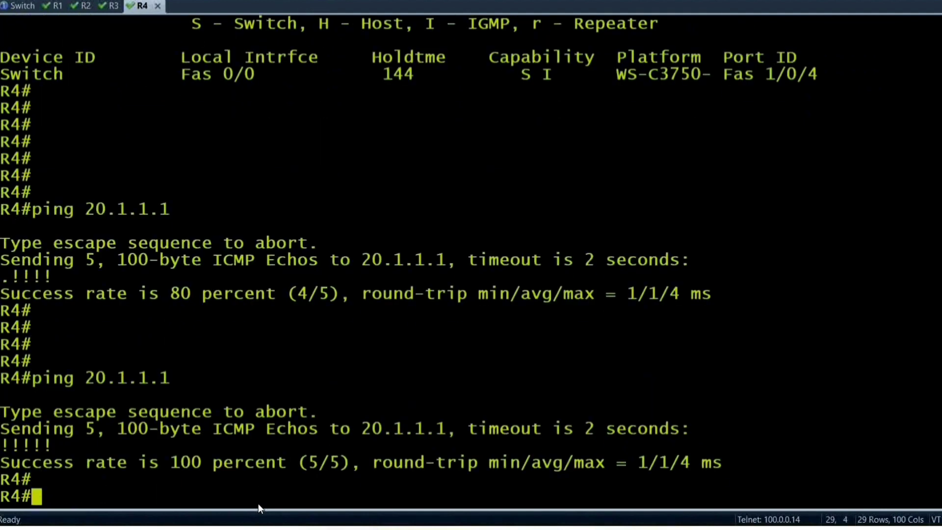
pyautogui.press('Return')
pyautogui.press('Return')
pyautogui.press('Return')
pyautogui.press('Return')
pyautogui.press('Return')
pyautogui.press('Return')
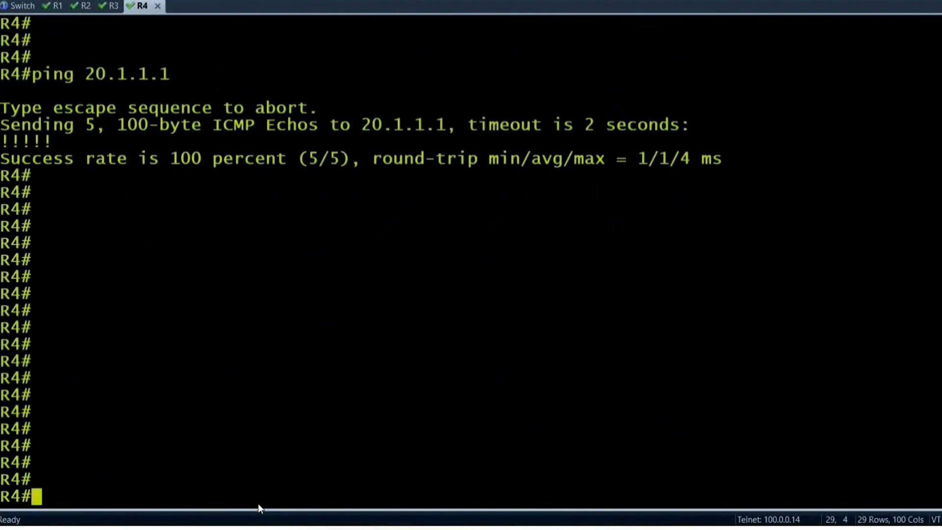
# Return to the Switch session and page through the rest of the interface listing to reach the prompt
pyautogui.hotkey('alt', '1')
pyautogui.press('Return')
pyautogui.press('Return')
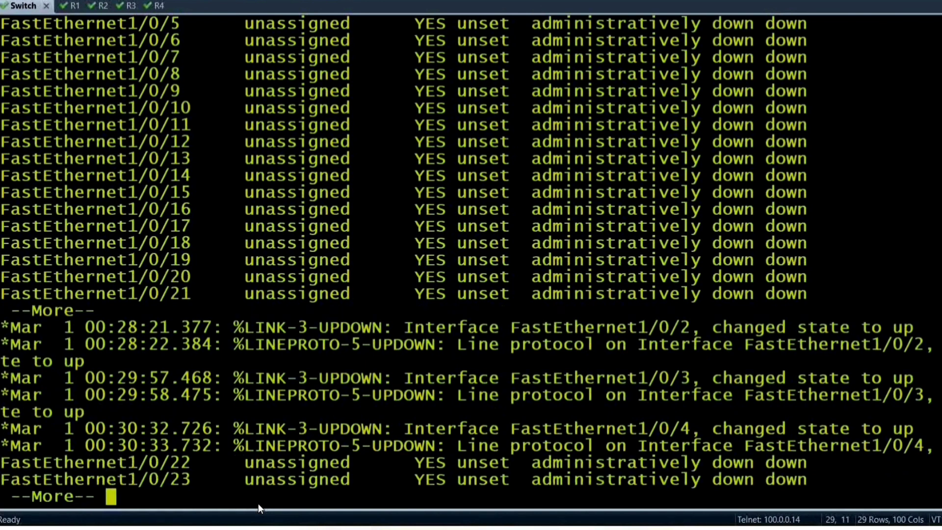
pyautogui.press('Return')
pyautogui.press('Return')
pyautogui.press('Return')
pyautogui.press('Return')
pyautogui.press('Return')
pyautogui.press('Return')
pyautogui.press('Return')
pyautogui.press('Return')
pyautogui.press('Return')
pyautogui.press('Return')
pyautogui.press('Return')
pyautogui.press('Return')
pyautogui.press('Return')
pyautogui.press('Return')
pyautogui.press('Return')
pyautogui.press('Return')
pyautogui.press('Return')
pyautogui.press('Return')
pyautogui.press('Return')
pyautogui.press('Return')
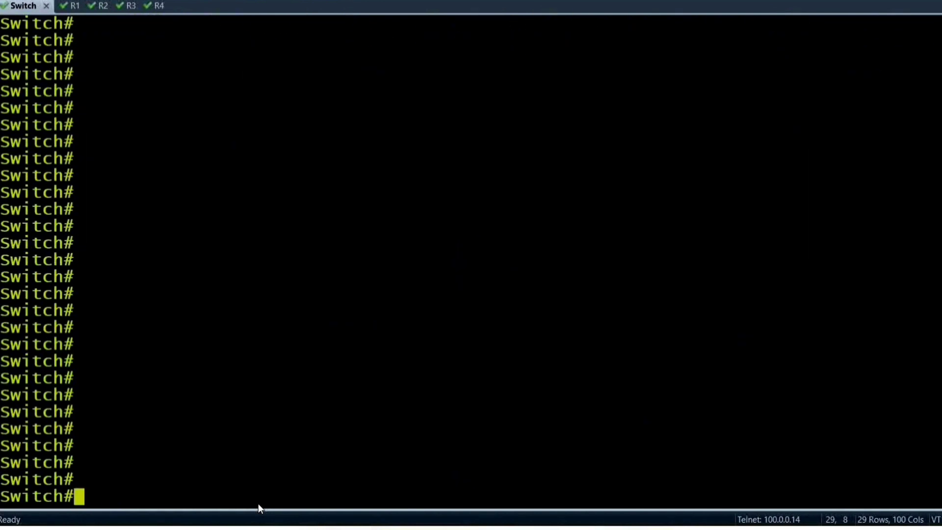
pyautogui.write('conf')
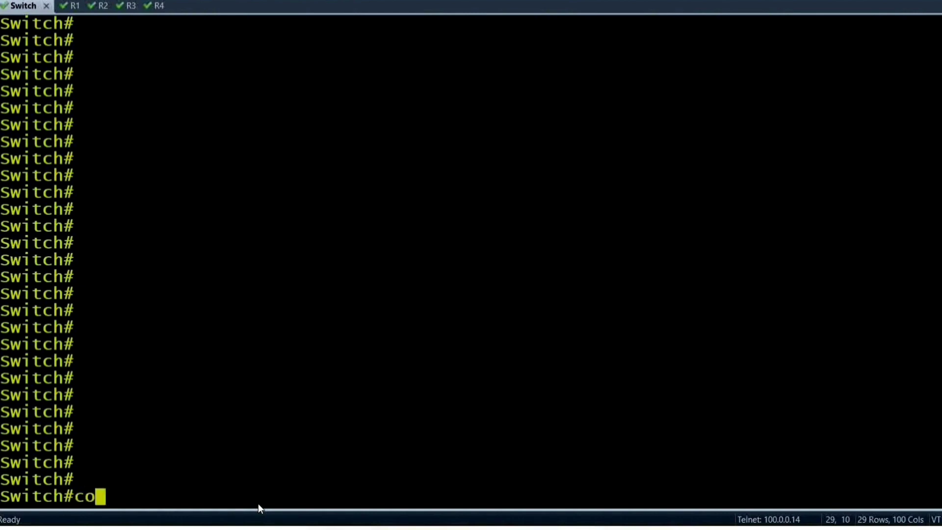
pyautogui.press('Tab')
pyautogui.press('Return')
pyautogui.press('Return')
pyautogui.press('Return')
pyautogui.press('Return')
pyautogui.press('Return')
pyautogui.press('Return')
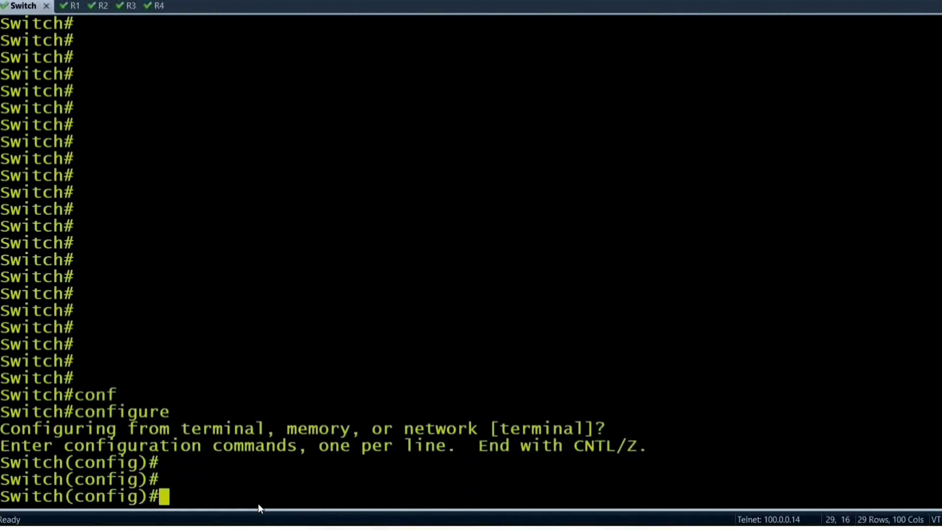
pyautogui.hotkey('ctrl', 'z')
pyautogui.press('Return')
pyautogui.press('Return')
pyautogui.press('Return')
pyautogui.press('Return')
pyautogui.press('Return')
pyautogui.press('Return')
pyautogui.press('Return')
pyautogui.press('Return')
pyautogui.press('Return')
pyautogui.press('Return')
pyautogui.press('Return')
pyautogui.press('Return')
pyautogui.press('Return')
pyautogui.press('Return')
pyautogui.press('Return')
pyautogui.press('Return')
pyautogui.press('Return')
pyautogui.press('Return')
pyautogui.press('Return')
pyautogui.press('Return')
pyautogui.press('Return')
pyautogui.press('Return')
# List the switch's directly connected devices with show cdp neighbors
pyautogui.write('sh')
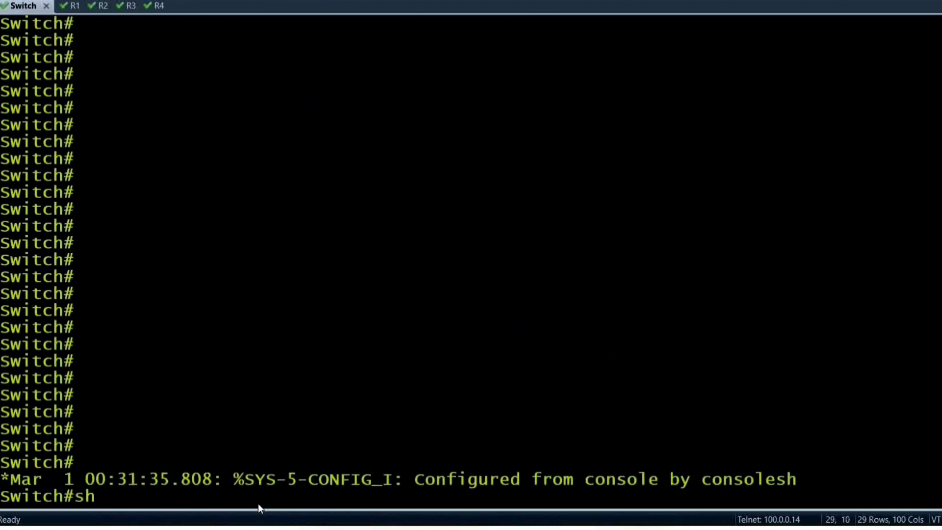
pyautogui.write('ow c')
pyautogui.press('Tab')
pyautogui.write('cd')
pyautogui.press('Tab')
pyautogui.write('nei')
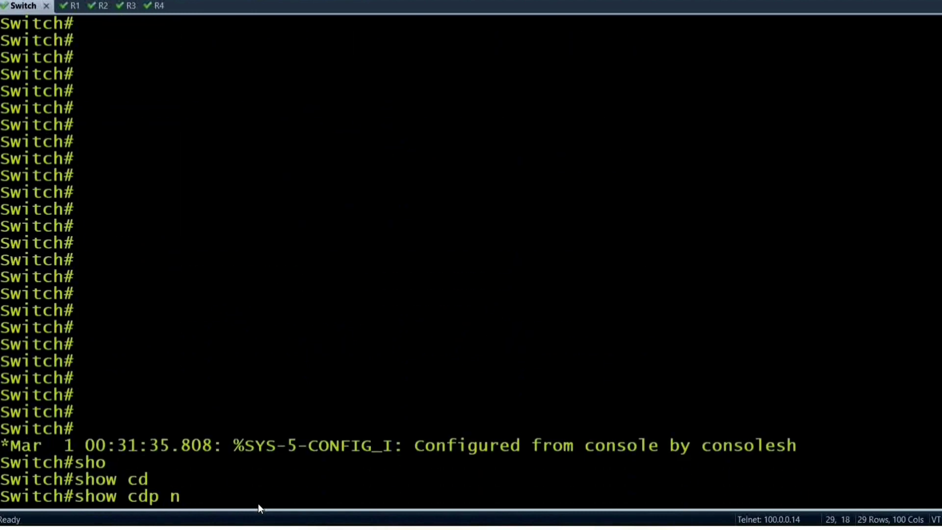
pyautogui.press('Tab')
pyautogui.press('Return')
pyautogui.press('Return')
pyautogui.press('Return')
pyautogui.press('Return')
pyautogui.press('Return')
pyautogui.press('Return')
pyautogui.press('Return')
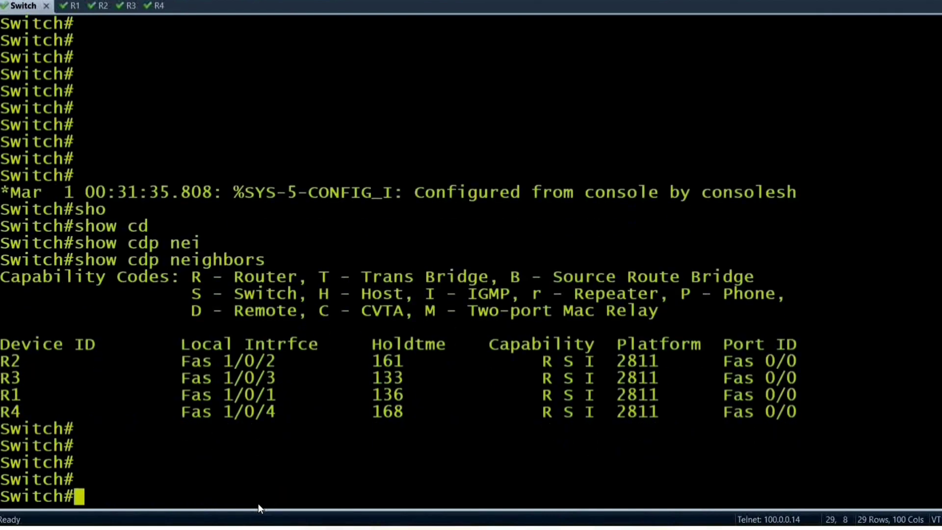
# Examine which local switch interface connects to each of the routers R1, R2, R3 and R4 in the neighbor table
pyautogui.moveTo(3, 361); pyautogui.dragTo(299, 365)
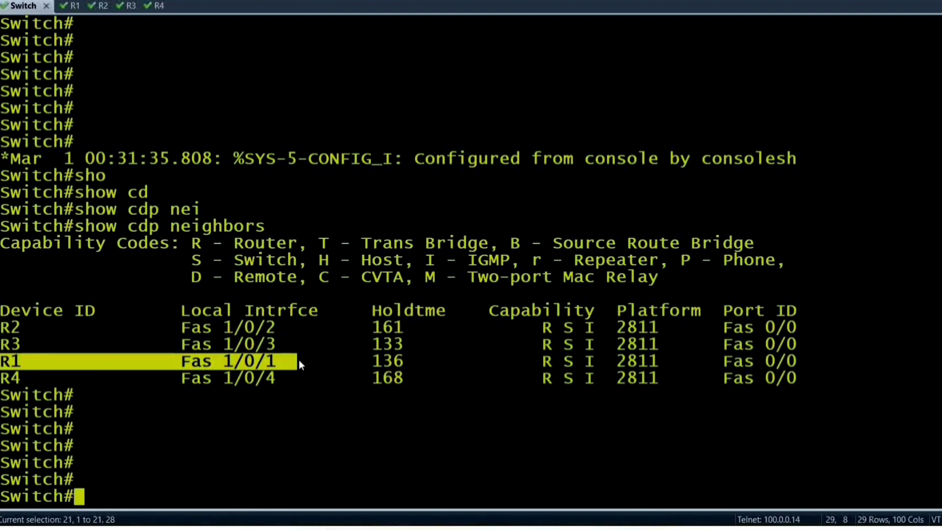
pyautogui.moveTo(3, 325); pyautogui.dragTo(276, 327)
pyautogui.moveTo(1, 347); pyautogui.dragTo(5, 377)
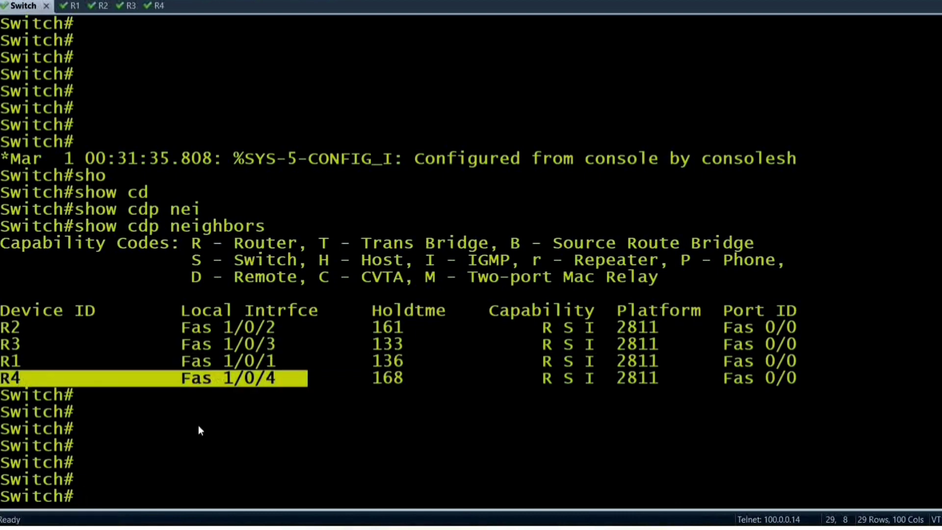
pyautogui.click(220, 439)
pyautogui.press('Return')
pyautogui.press('Return')
pyautogui.press('Return')
pyautogui.press('Return')
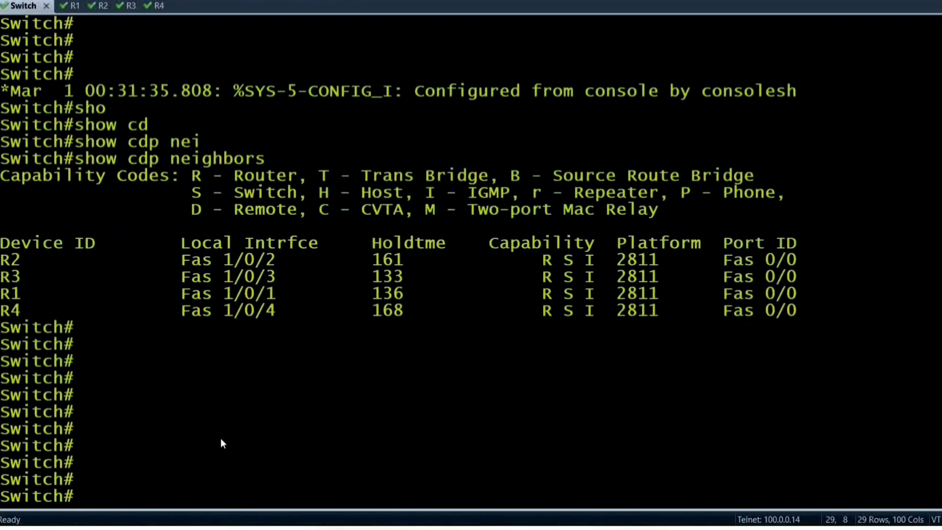
# Display the switch's ARP table with show ip arp
pyautogui.write('show ip arp')
pyautogui.press('Return')
pyautogui.press('Return')
pyautogui.press('Return')
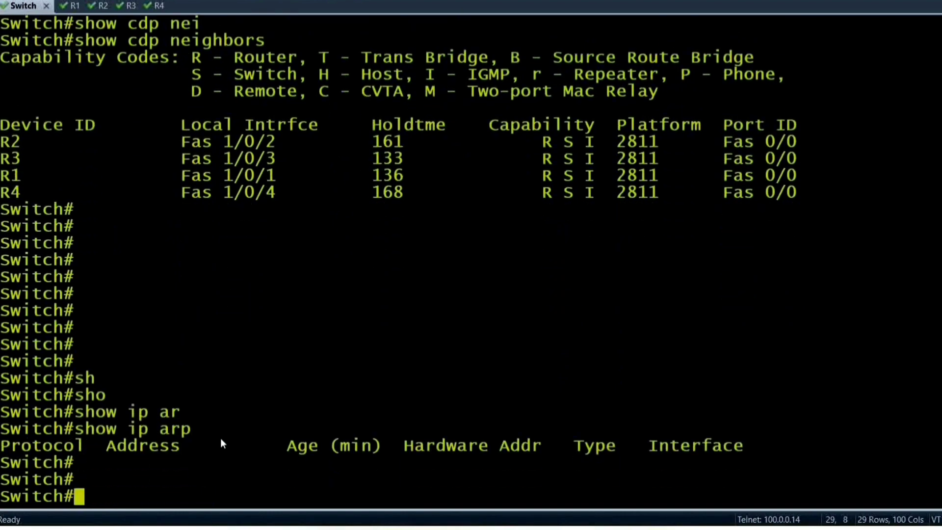
pyautogui.press('Return')
pyautogui.press('Return')
pyautogui.press('Return')
pyautogui.press('Return')
pyautogui.press('Return')
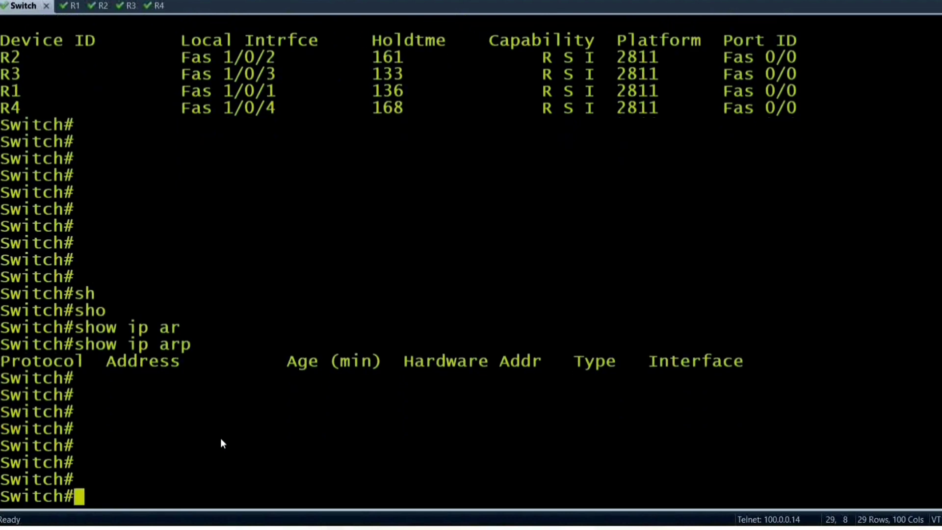
pyautogui.press('Return')
pyautogui.press('Return')
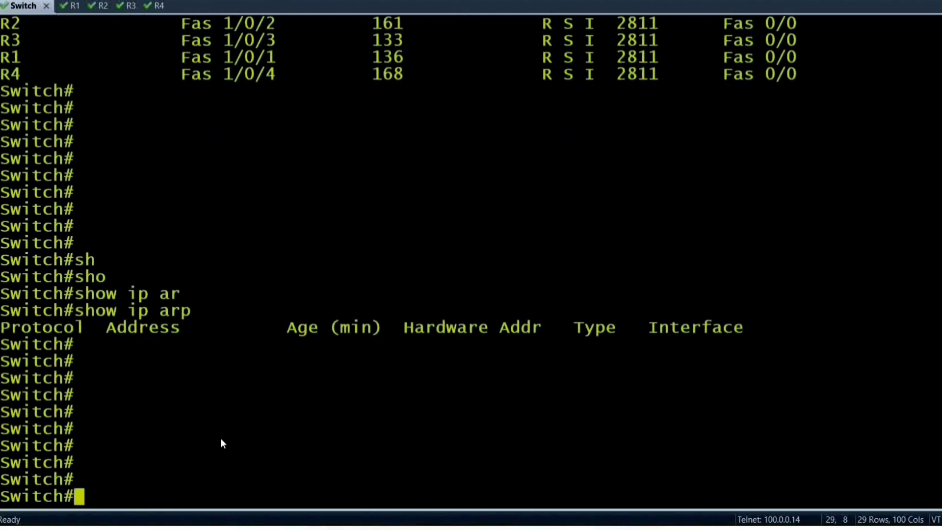
# Clear the terminal view with blank prompt lines and enter global configuration mode from the terminal
pyautogui.press('Return')
pyautogui.press('Return')
pyautogui.press('Return')
pyautogui.press('Return')
pyautogui.press('Return')
pyautogui.press('Return')
pyautogui.press('Return')
pyautogui.press('Return')
pyautogui.press('Return')
pyautogui.press('Return')
pyautogui.press('Return')
pyautogui.press('Return')
pyautogui.press('Return')
pyautogui.press('Return')
pyautogui.press('Return')
pyautogui.press('Return')
pyautogui.press('Return')
pyautogui.press('Return')
pyautogui.press('Return')
pyautogui.write('conf')
pyautogui.press('Tab')
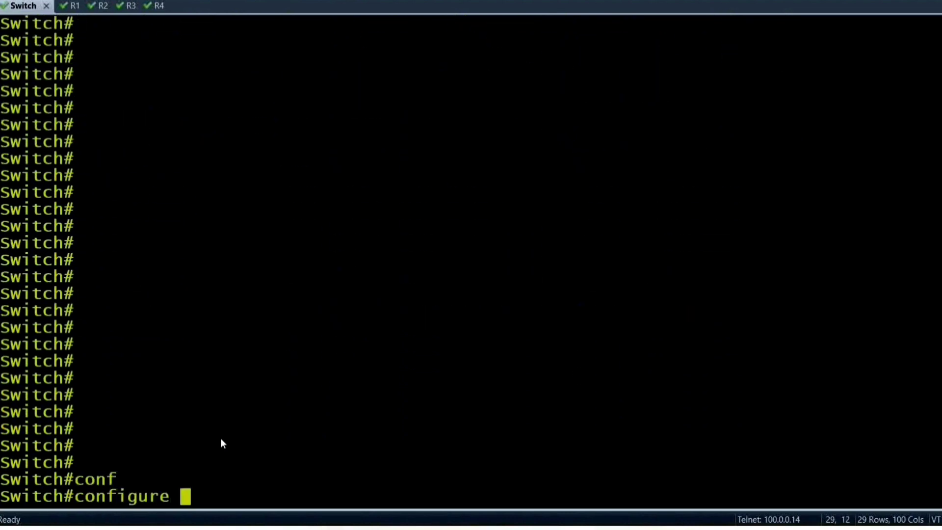
pyautogui.press('Return')
pyautogui.press('Return')
pyautogui.press('Return')
pyautogui.press('Return')
pyautogui.press('Return')
pyautogui.press('Return')
pyautogui.press('Return')
# Enter the configuration of VLAN 1 and exit back to global configuration mode
pyautogui.write('vl')
pyautogui.press('Tab')
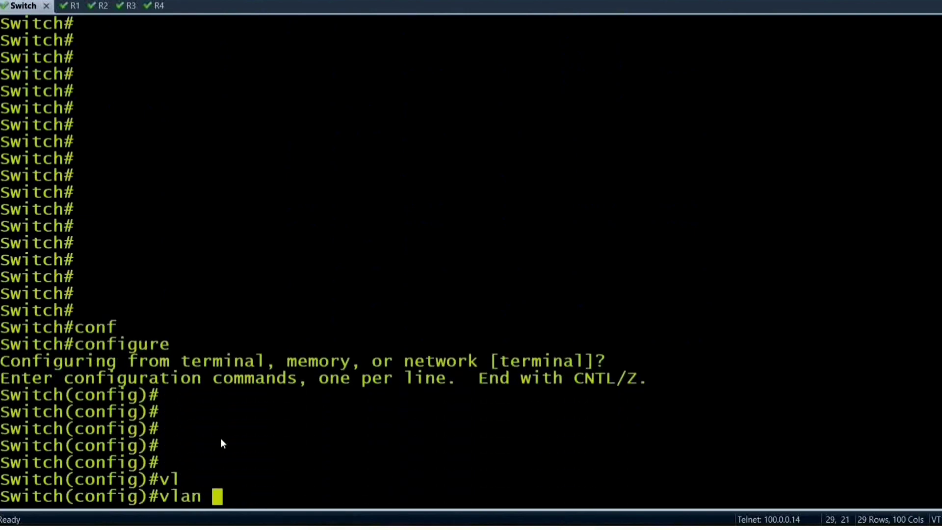
pyautogui.write('1')
pyautogui.press('Return')
pyautogui.press('Return')
pyautogui.press('Return')
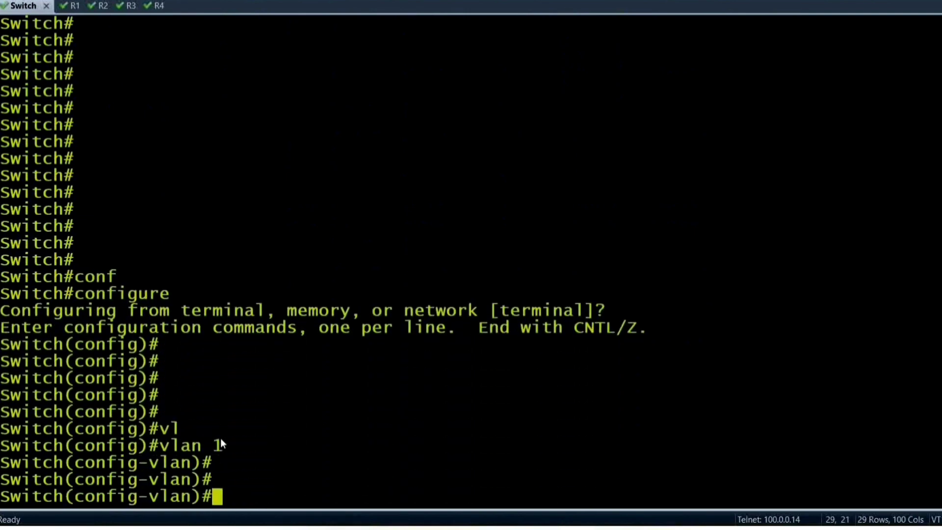
pyautogui.press('Return')
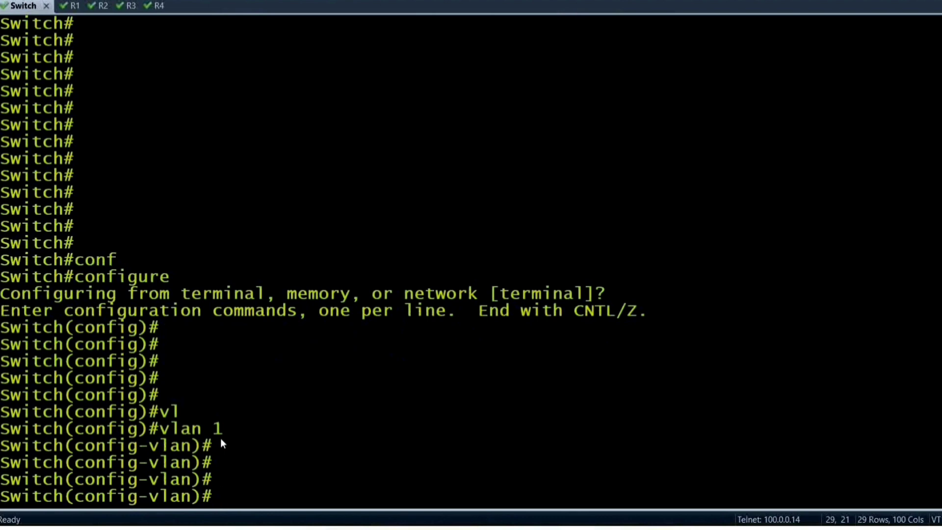
pyautogui.write('ex')
pyautogui.press('Return')
pyautogui.press('Return')
pyautogui.press('Return')
pyautogui.press('Return')
# Create VLAN 10 on the switch and exit back to global configuration mode
pyautogui.write('vl')
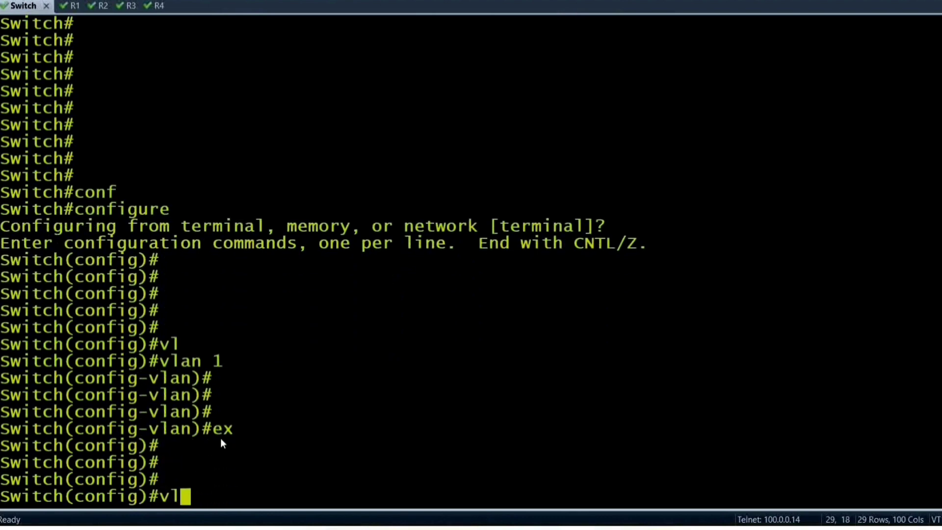
pyautogui.press('Tab')
pyautogui.write('10')
pyautogui.press('Return')
pyautogui.press('Return')
pyautogui.press('Return')
pyautogui.press('Return')
pyautogui.write('exi')
pyautogui.press('Return')
pyautogui.press('Return')
pyautogui.press('Return')
pyautogui.press('Return')
# Create VLAN 20 on the switch and exit back to global configuration mode
pyautogui.write('vl')
pyautogui.press('Tab')
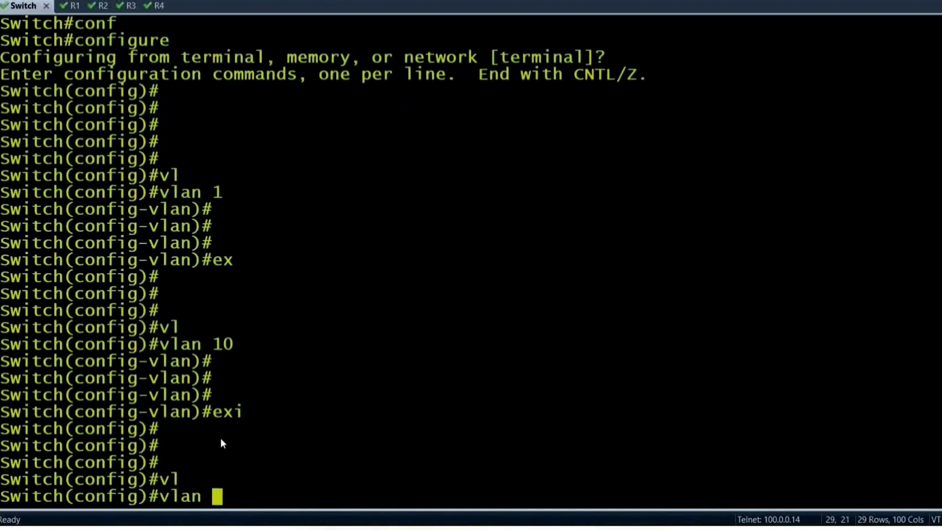
pyautogui.write('20')
pyautogui.press('Return')
pyautogui.press('Return')
pyautogui.press('Return')
pyautogui.press('Return')
pyautogui.write('ex')
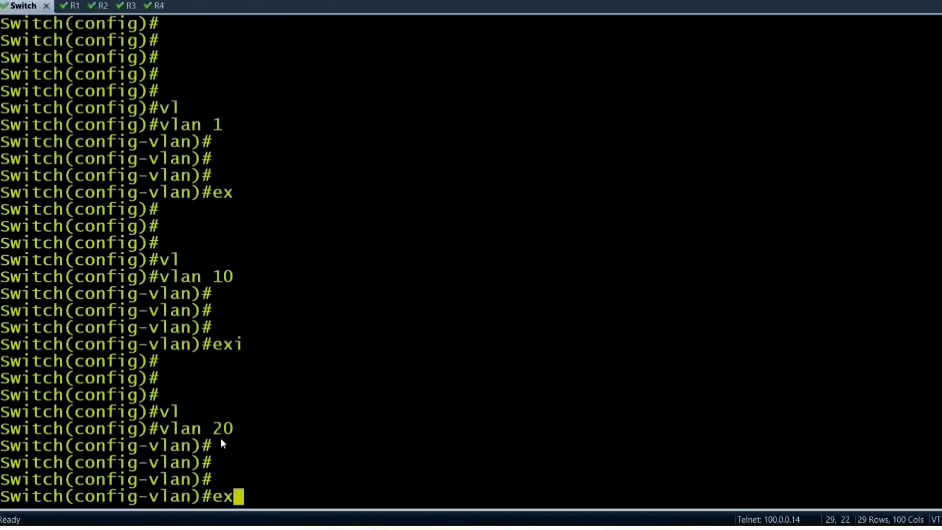
pyautogui.write('i')
pyautogui.press('Return')
pyautogui.press('Return')
pyautogui.press('Return')
pyautogui.press('Return')
pyautogui.press('Return')
pyautogui.press('Return')
pyautogui.press('Return')
pyautogui.write('int')
pyautogui.press('Tab')
pyautogui.press('BackSpace')
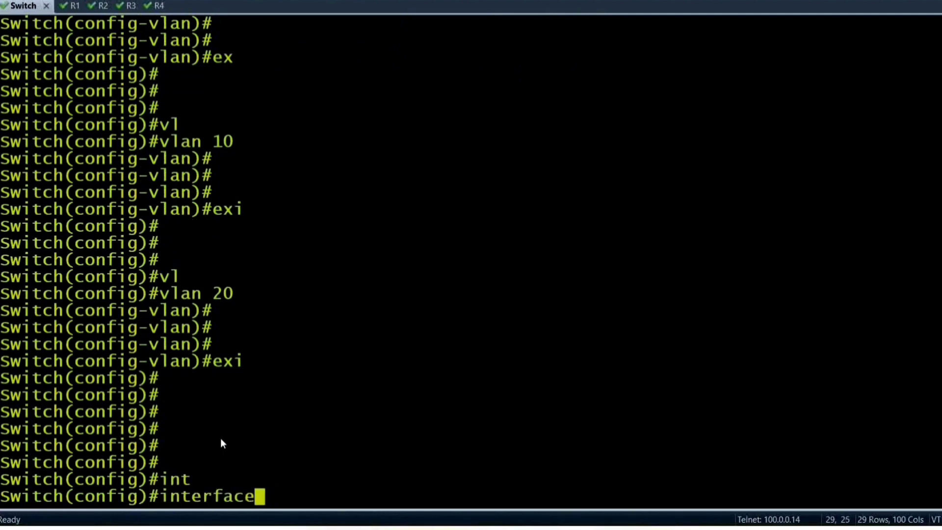
pyautogui.press('BackSpace')
pyautogui.press('BackSpace')
pyautogui.press('BackSpace')
pyautogui.press('BackSpace')
pyautogui.press('BackSpace')
pyautogui.press('BackSpace')
pyautogui.press('BackSpace')
pyautogui.press('BackSpace')
pyautogui.press('BackSpace')
pyautogui.write('int')
pyautogui.press('Tab')
pyautogui.write('fa')
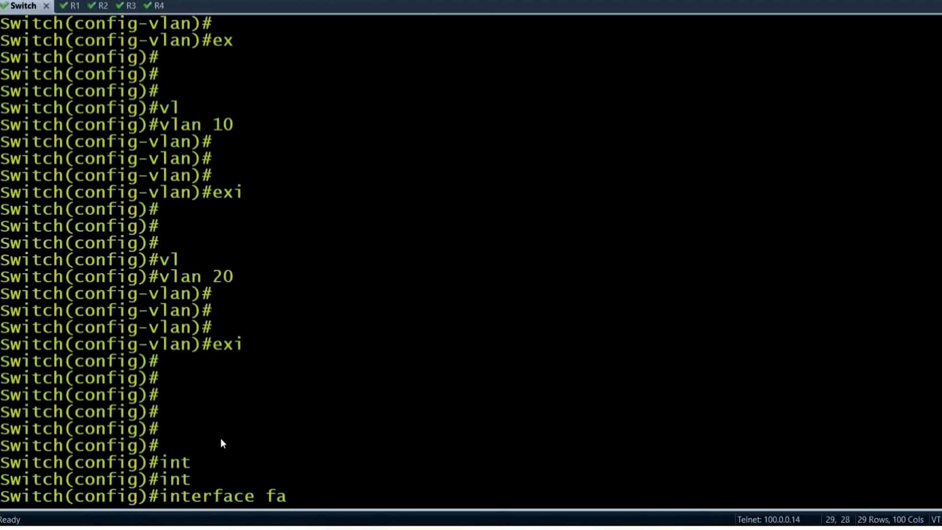
pyautogui.write('s')
pyautogui.press('Tab')
pyautogui.write('1/0/')
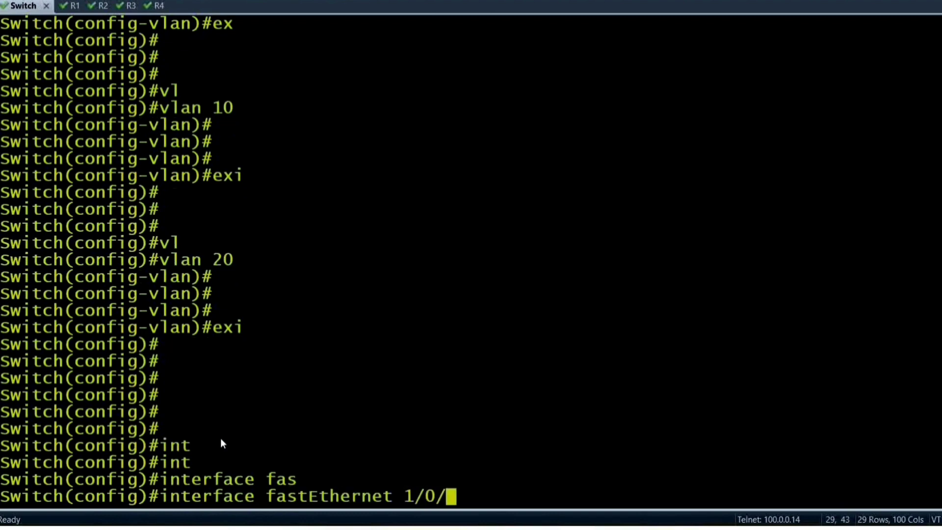
pyautogui.press('BackSpace')
pyautogui.press('BackSpace')
pyautogui.press('BackSpace')
pyautogui.press('BackSpace')
pyautogui.press('BackSpace')
pyautogui.press('BackSpace')
pyautogui.press('BackSpace')
pyautogui.press('BackSpace')
pyautogui.press('BackSpace')
pyautogui.press('BackSpace')
pyautogui.press('BackSpace')
pyautogui.press('BackSpace')
pyautogui.press('BackSpace')
pyautogui.press('BackSpace')
pyautogui.press('BackSpace')
pyautogui.press('BackSpace')
pyautogui.press('BackSpace')
# Enter interface range configuration for ports fastEthernet 1/0/1 - 2
pyautogui.write('ra')
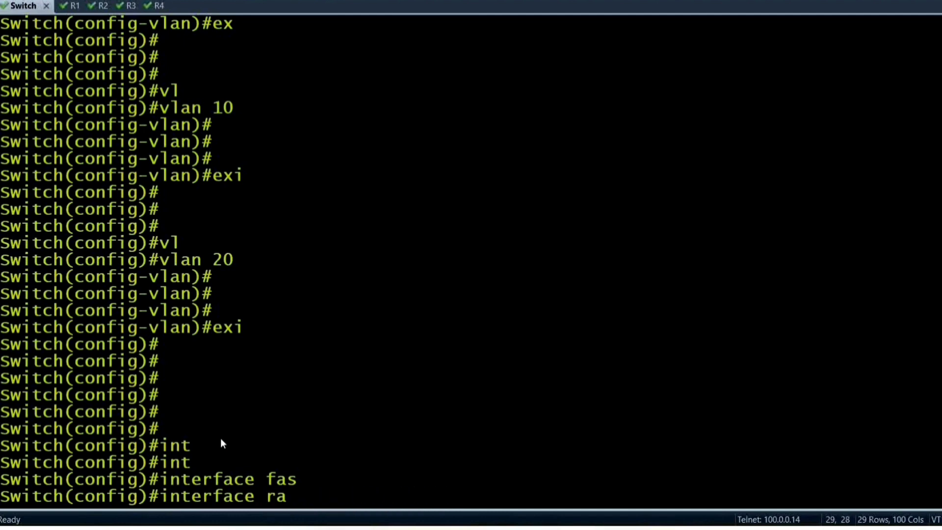
pyautogui.press('Tab')
pyautogui.write('fas')
pyautogui.press('Tab')
pyautogui.write('1/0/')
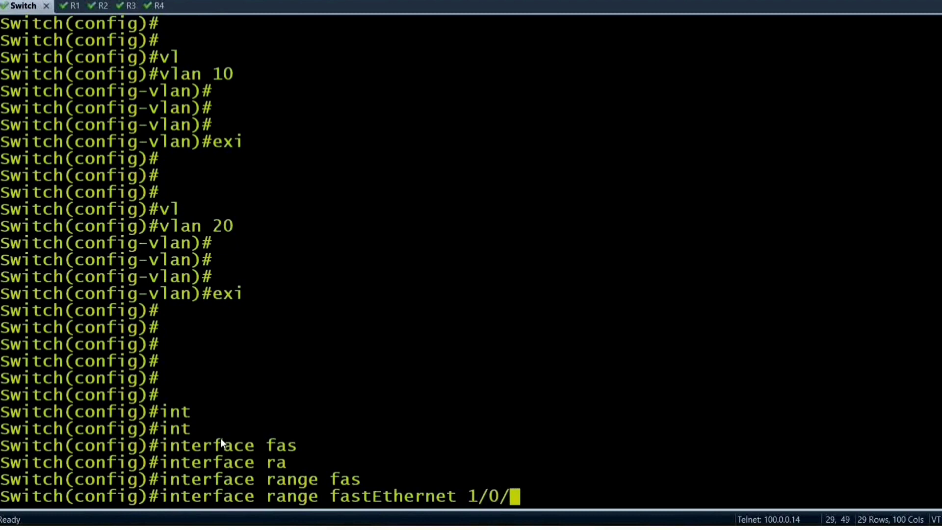
pyautogui.write('1 - 2')
pyautogui.press('Return')
# Set the switchport mode of FastEthernet ports 1/0/1 and 1/0/2 to access
pyautogui.write('sw')
pyautogui.press('Tab')
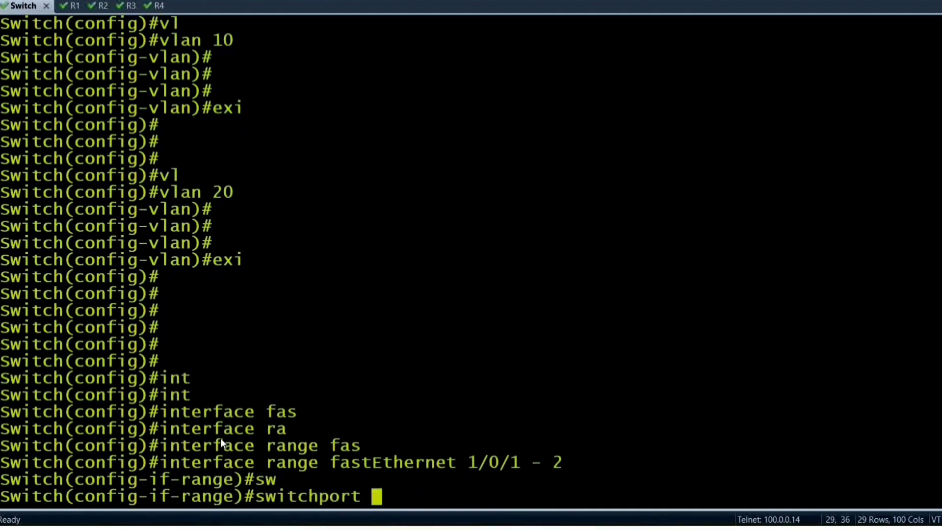
pyautogui.write('mo')
pyautogui.press('Tab')
pyautogui.write('ac')
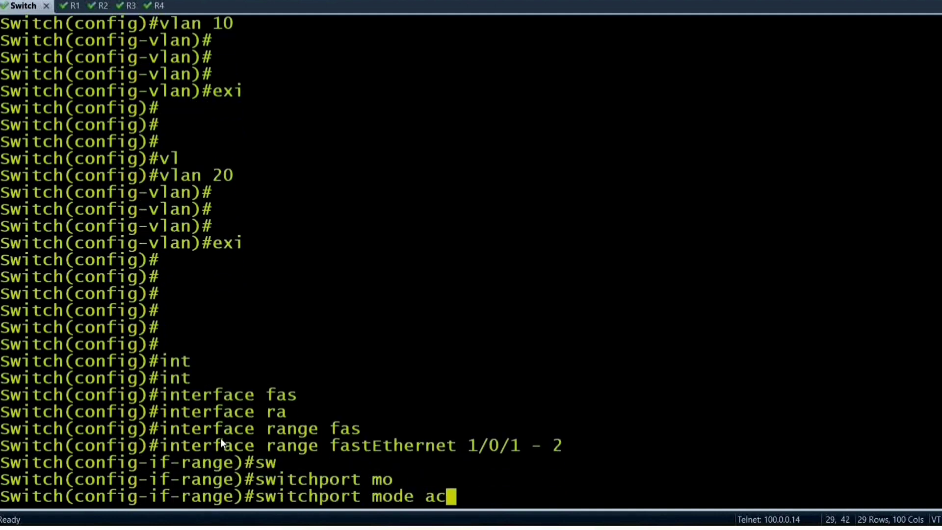
pyautogui.press('Tab')
pyautogui.press('Return')
pyautogui.press('Return')
pyautogui.press('Return')
# Assign FastEthernet ports 1/0/1 and 1/0/2 to access VLAN 10 and exit back to global configuration mode
pyautogui.write('sw')
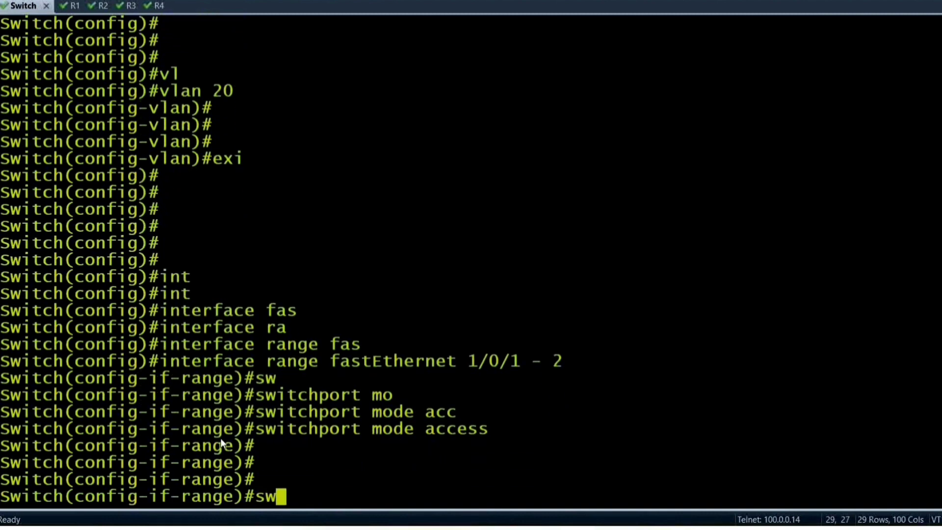
pyautogui.press('Tab')
pyautogui.write('mo')
pyautogui.press('Tab')
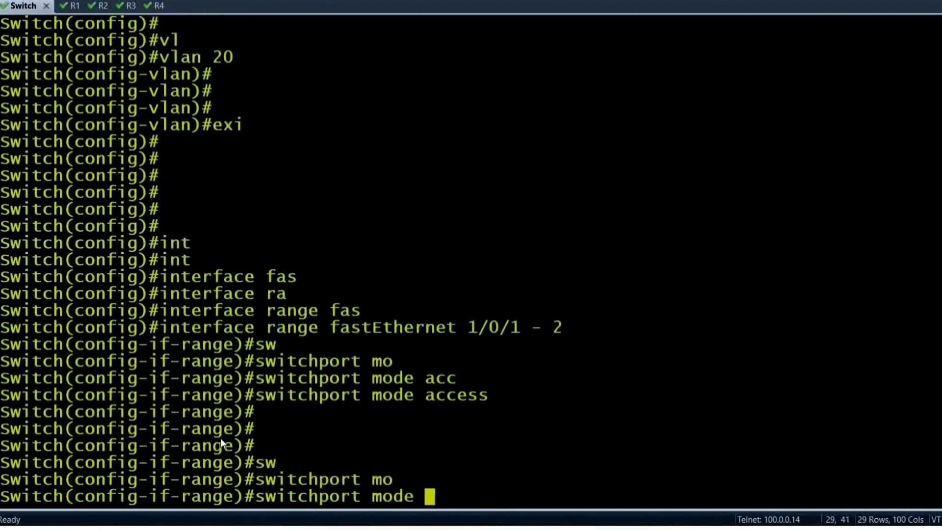
pyautogui.press('BackSpace')
pyautogui.press('BackSpace')
pyautogui.press('BackSpace')
pyautogui.press('BackSpace')
pyautogui.press('BackSpace')
pyautogui.write('acc')
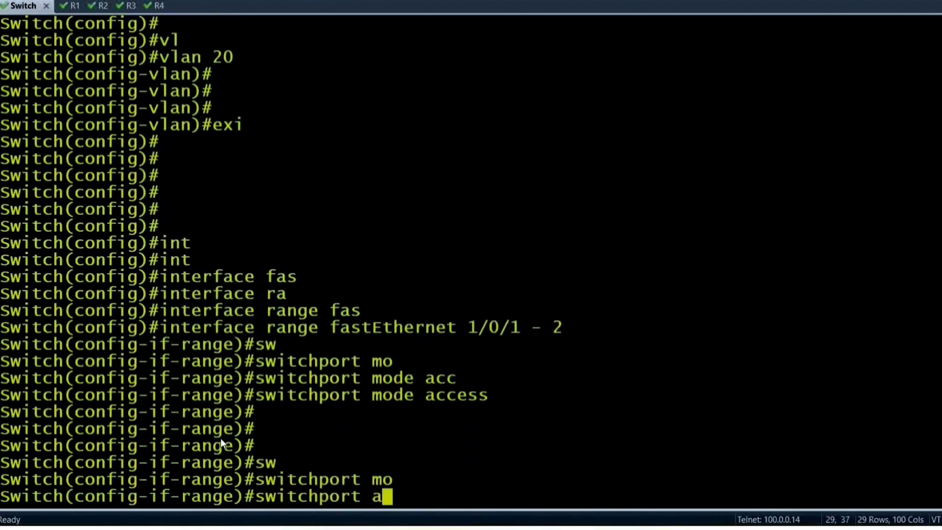
pyautogui.press('Tab')
pyautogui.write('vl')
pyautogui.press('Tab')
pyautogui.write('10')
pyautogui.press('Return')
pyautogui.press('Return')
pyautogui.press('Return')
pyautogui.press('Return')
pyautogui.press('Return')
pyautogui.press('Return')
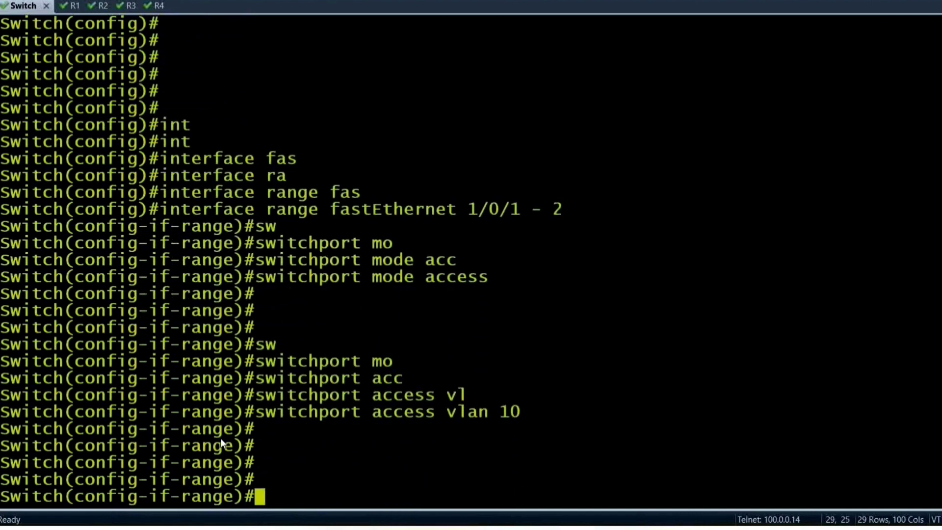
pyautogui.write('exi')
pyautogui.press('Return')
pyautogui.press('Return')
pyautogui.press('Return')
pyautogui.press('Return')
pyautogui.press('Return')
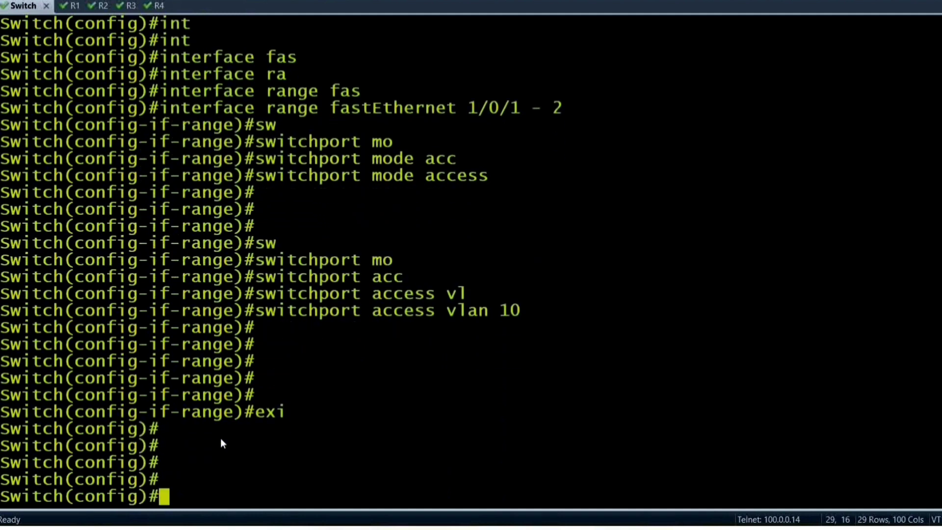
# Enter interface range configuration for ports fastEthernet 1/0/3 - 4
pyautogui.write('int r')
pyautogui.press('Tab')
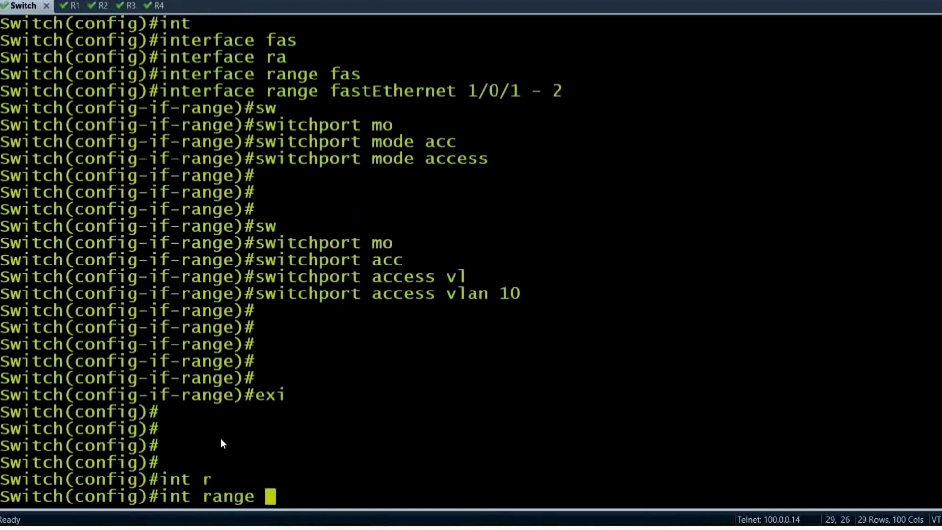
pyautogui.write('fas')
pyautogui.press('Tab')
pyautogui.write('1/0/')
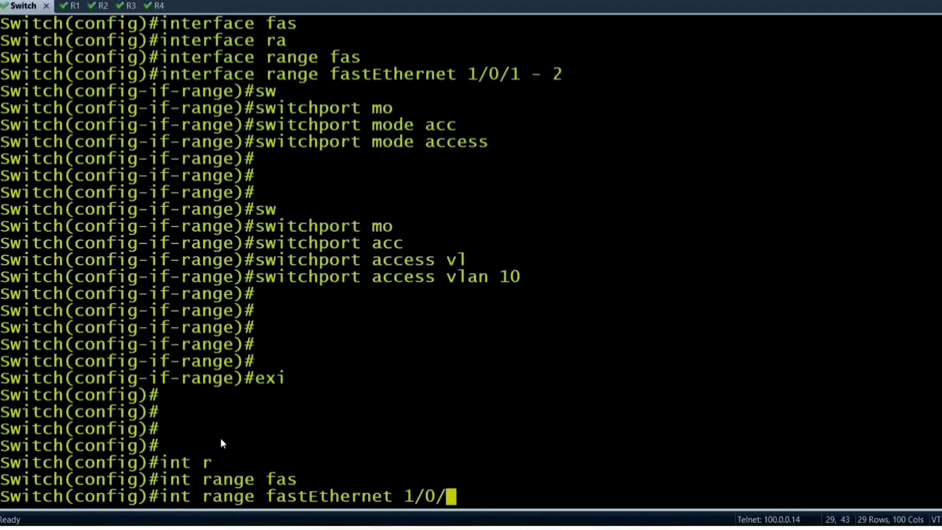
pyautogui.write('3 -4')
pyautogui.press('Return')
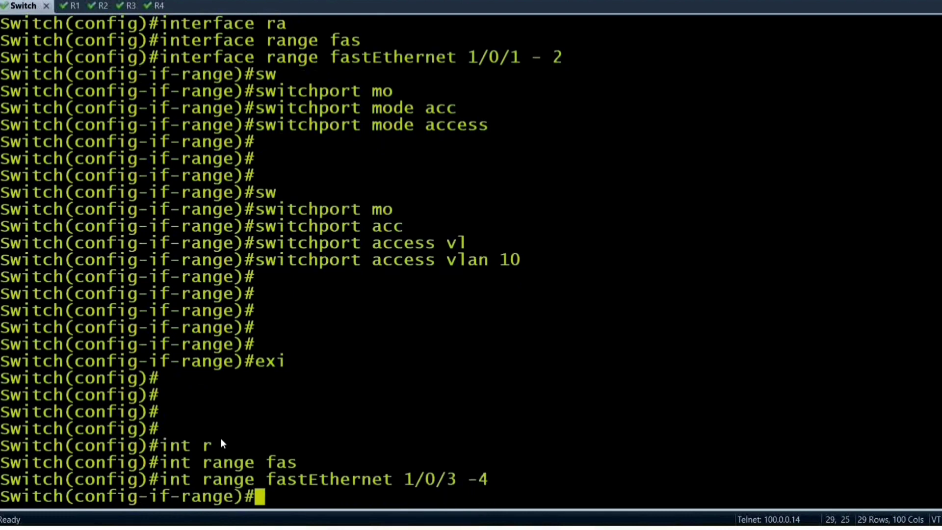
# Set the switchport mode of FastEthernet ports 1/0/3 and 1/0/4 to access
pyautogui.write('sw')
pyautogui.press('Tab')
pyautogui.write('mo')
pyautogui.press('Tab')
pyautogui.write('ac')
pyautogui.press('Tab')
pyautogui.press('Return')
pyautogui.press('Return')
pyautogui.press('Return')
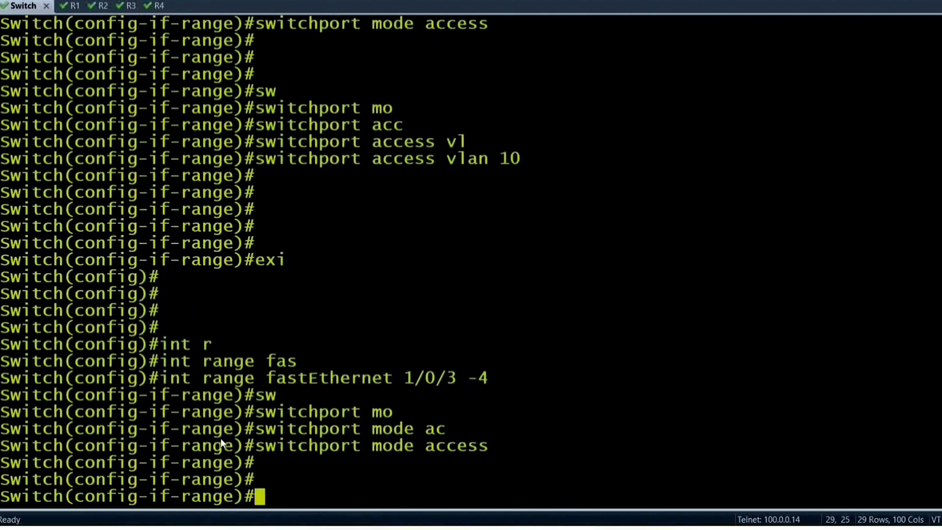
# Assign FastEthernet ports 1/0/3 and 1/0/4 to access VLAN 20 and exit back to global configuration mode
pyautogui.write('sw')
pyautogui.press('Tab')
pyautogui.write('mo')
pyautogui.press('Tab')
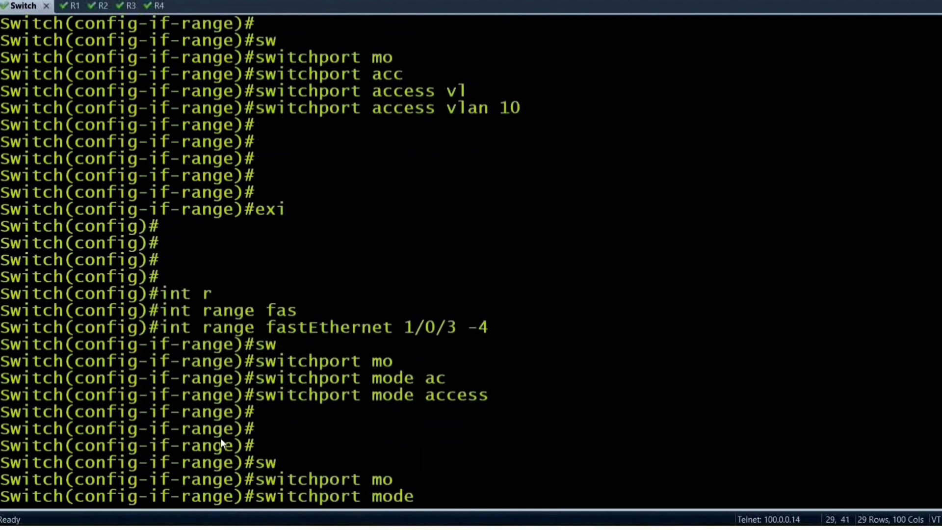
pyautogui.press('BackSpace')
pyautogui.press('BackSpace')
pyautogui.press('BackSpace')
pyautogui.press('BackSpace')
pyautogui.press('BackSpace')
pyautogui.write('acc')
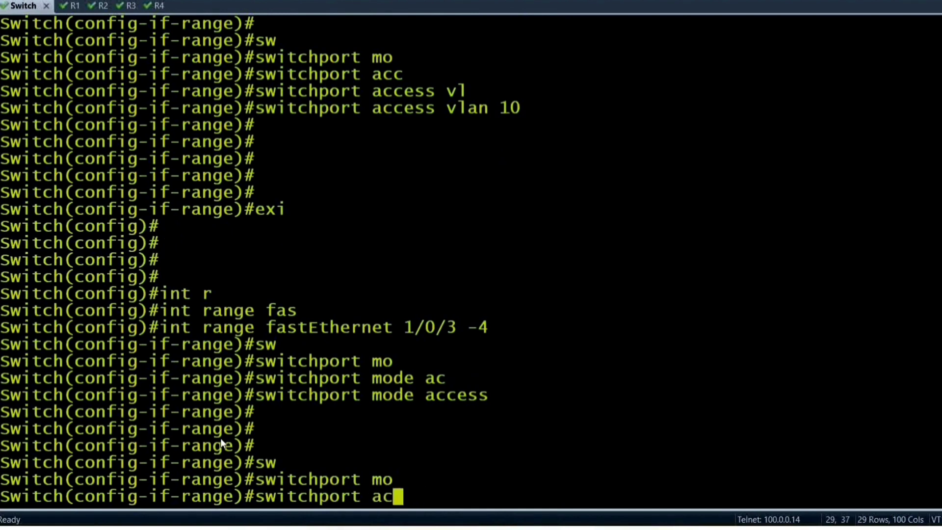
pyautogui.press('Tab')
pyautogui.write('vl')
pyautogui.press('Tab')
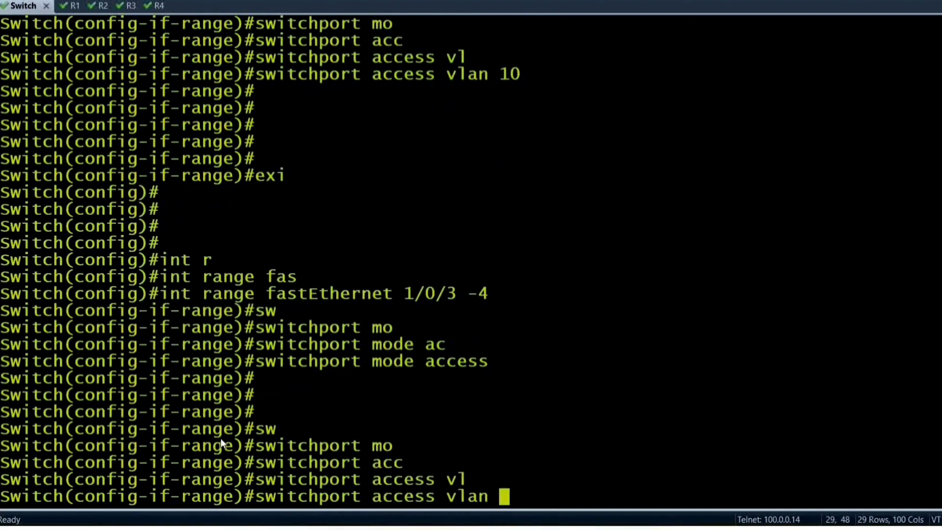
pyautogui.write('20')
pyautogui.press('Return')
pyautogui.press('Return')
pyautogui.press('Return')
pyautogui.press('Return')
pyautogui.press('Return')
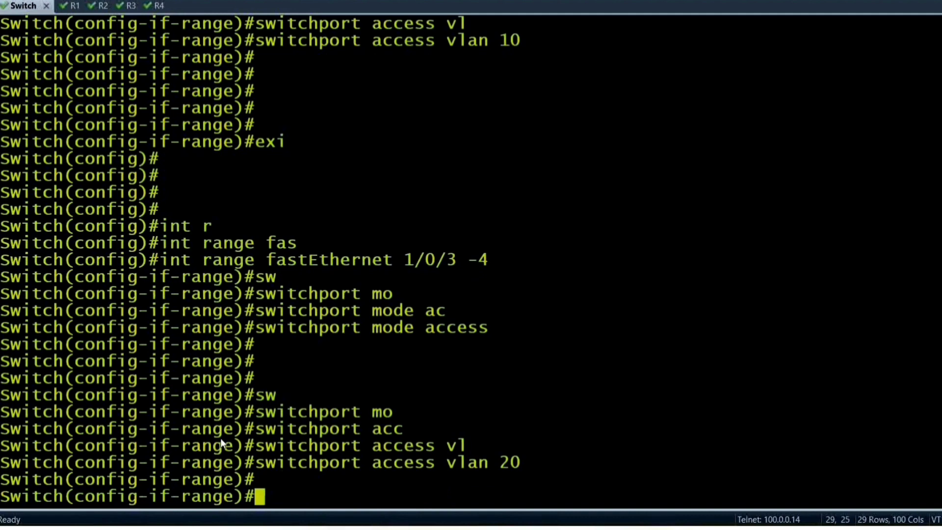
pyautogui.press('Return')
pyautogui.write('exi')
pyautogui.press('Return')
pyautogui.press('Return')
# Exit global configuration mode to privileged EXEC mode and clear the terminal view with blank prompt lines
pyautogui.write('ei')
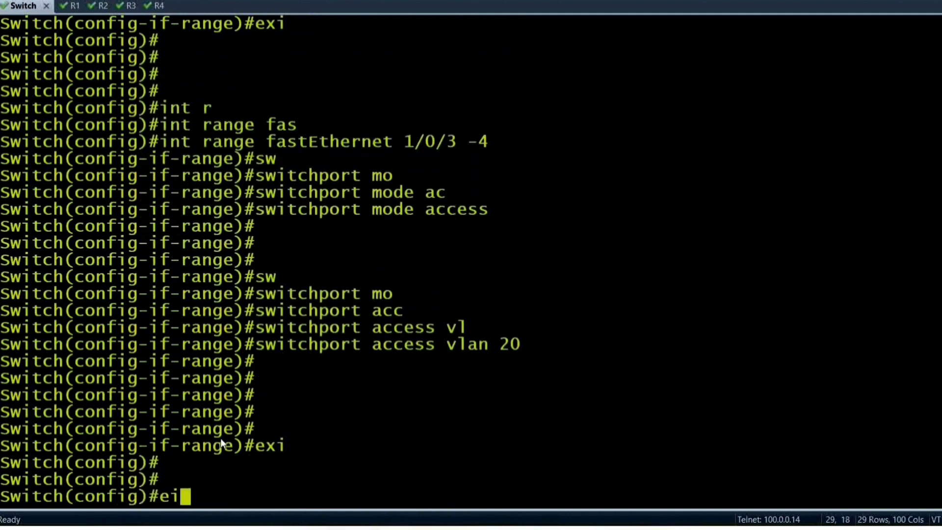
pyautogui.press('Return')
pyautogui.write('exi')
pyautogui.press('Return')
pyautogui.press('Return')
pyautogui.press('Return')
pyautogui.press('Return')
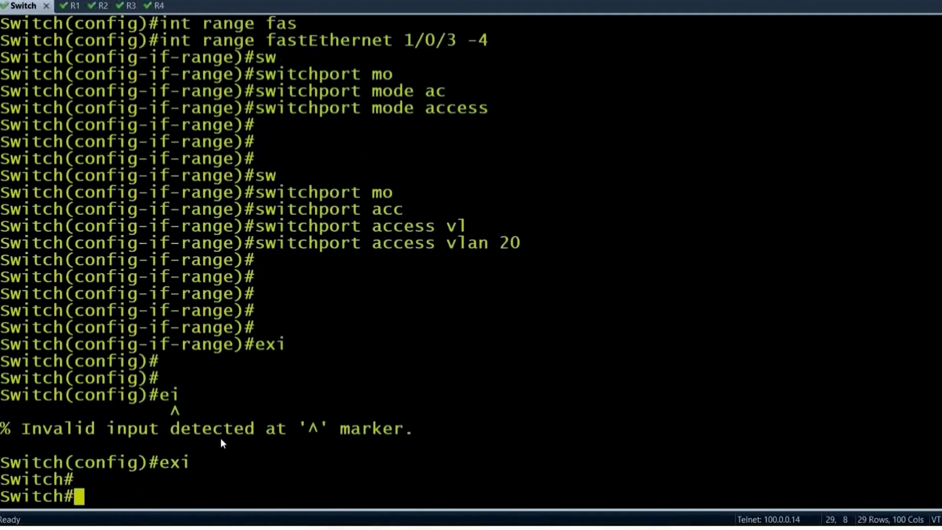
pyautogui.press('Return')
pyautogui.press('Return')
pyautogui.press('Return')
pyautogui.press('Return')
pyautogui.press('Return')
pyautogui.press('Return')
pyautogui.press('Return')
# Display the switch's VLAN table with show vlan to check the port assignments
pyautogui.write('s')
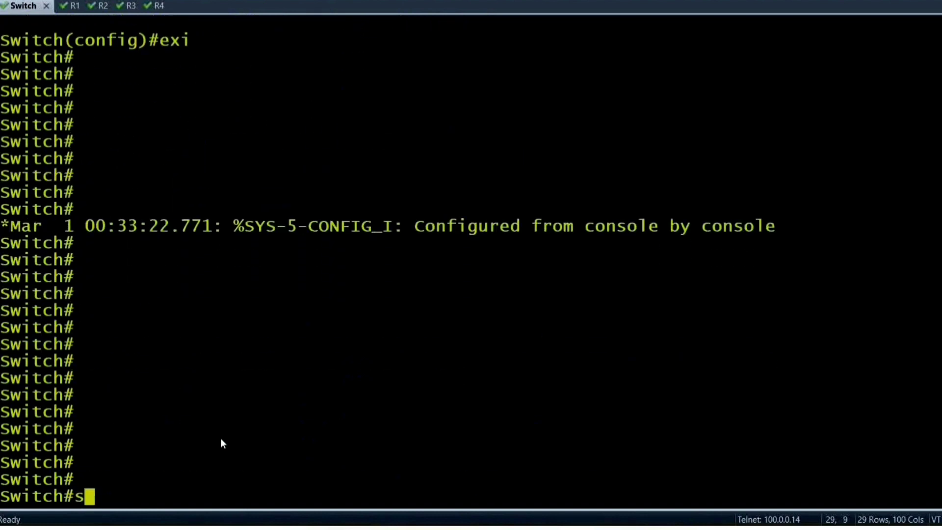
pyautogui.write('ho')
pyautogui.press('Tab')
pyautogui.write('o')
pyautogui.press('Tab')
pyautogui.write('w vl')
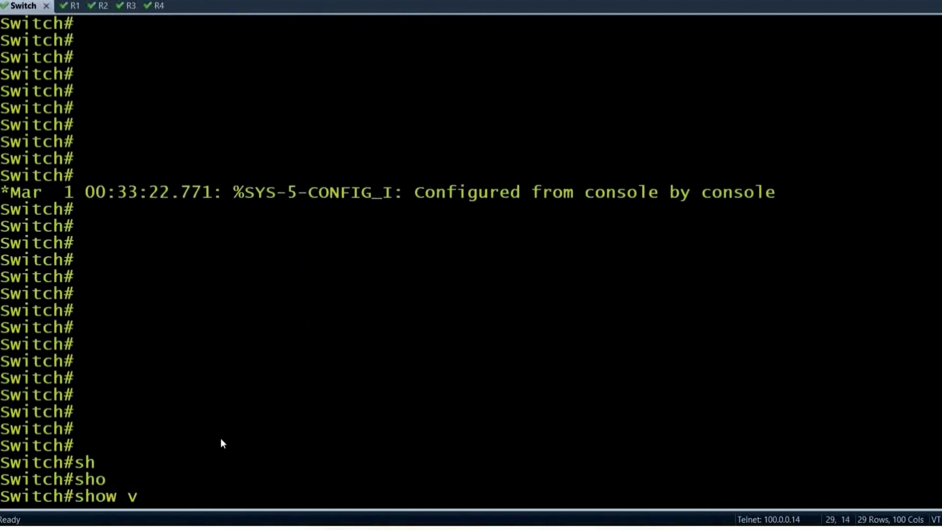
pyautogui.press('Tab')
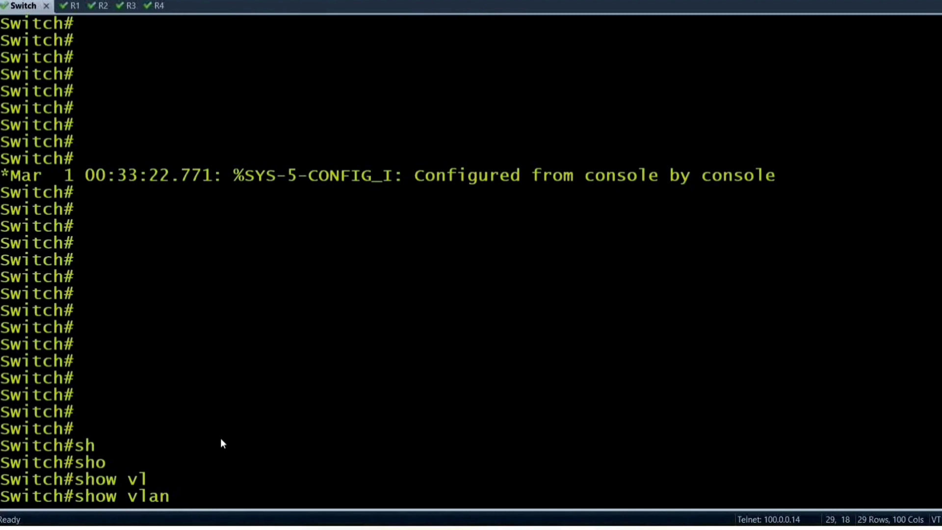
pyautogui.press('Return')
pyautogui.press('Return')
pyautogui.press('Return')
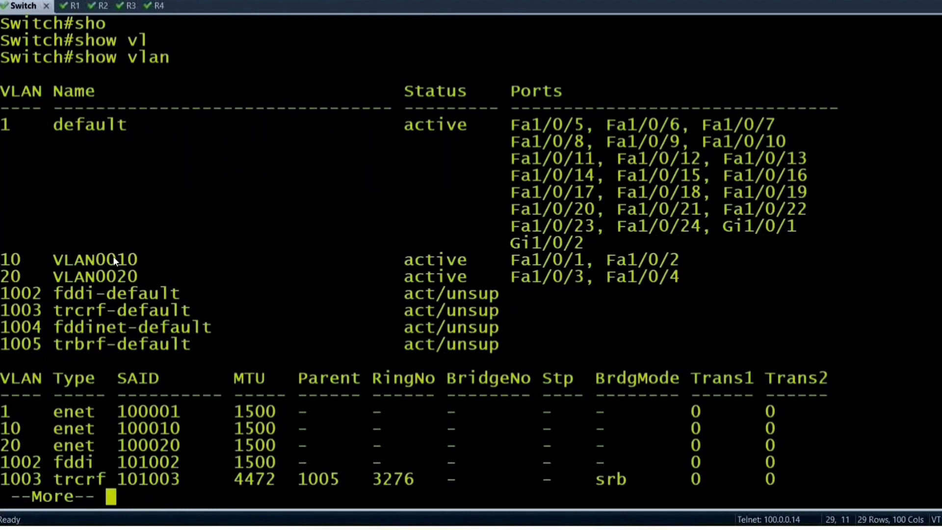
# Highlight the VLAN 10 and VLAN 20 rows to examine their ports and page to the end of the table
pyautogui.moveTo(6, 265); pyautogui.dragTo(726, 265)
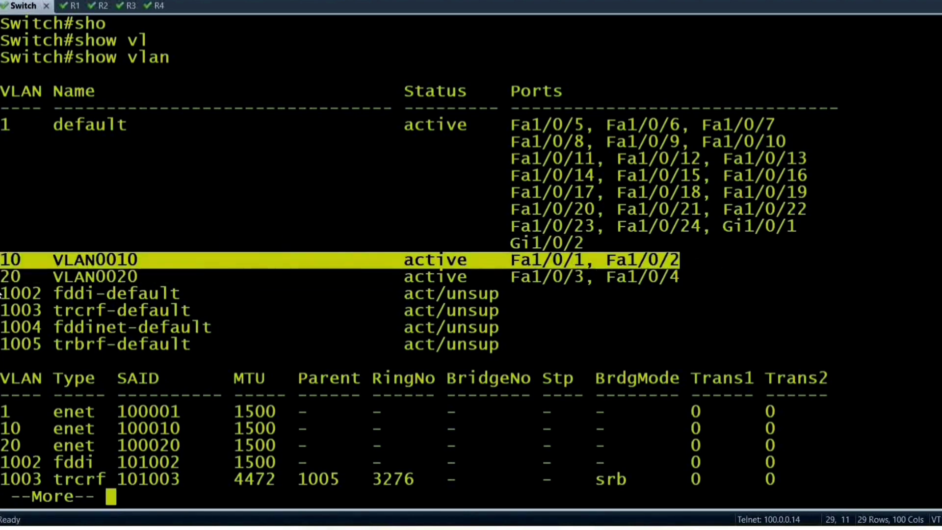
pyautogui.moveTo(2, 289); pyautogui.dragTo(704, 275)
pyautogui.click(706, 275)
pyautogui.press('Return')
pyautogui.press('Return')
pyautogui.press('Return')
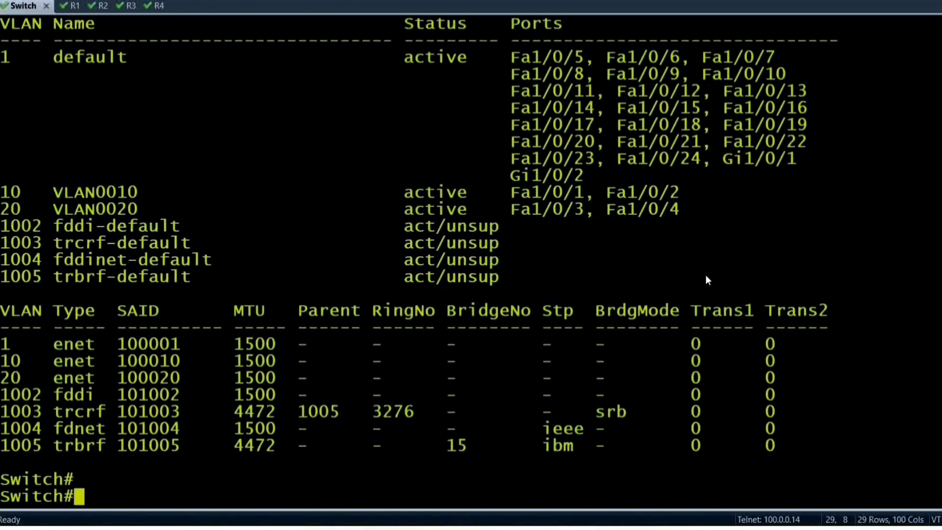
# Add blank prompt lines below the VLAN table and enter global configuration mode from the terminal
pyautogui.press('Return')
pyautogui.press('Return')
pyautogui.press('Return')
pyautogui.press('Return')
pyautogui.press('Return')
pyautogui.press('Return')
pyautogui.press('Return')
pyautogui.press('Return')
pyautogui.press('Return')
pyautogui.press('Return')
pyautogui.write('conf')
pyautogui.press('Tab')
pyautogui.press('Return')
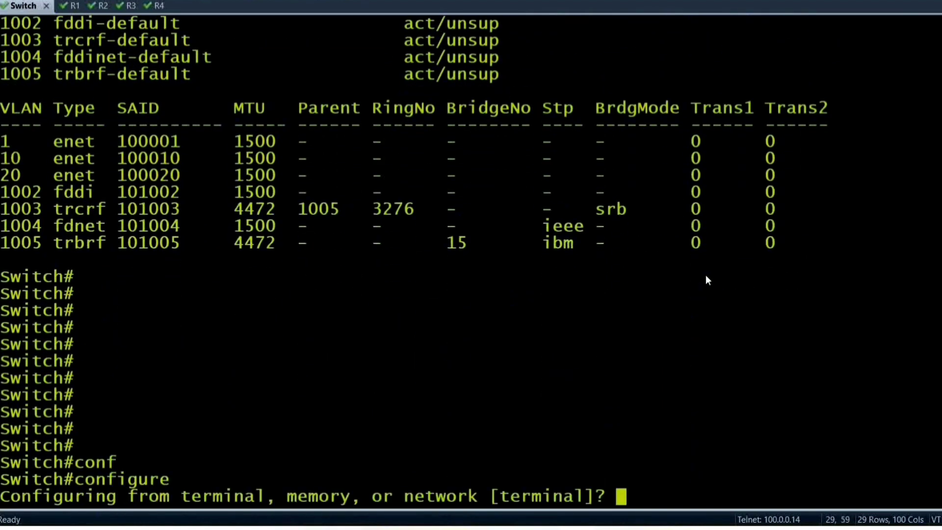
pyautogui.press('Return')
pyautogui.press('Return')
pyautogui.press('Return')
pyautogui.press('Return')
pyautogui.press('Return')
pyautogui.press('Return')
# Name VLAN 10 CCNA on the switch and exit its VLAN configuration to global configuration mode
pyautogui.write('vl')
pyautogui.press('Tab')
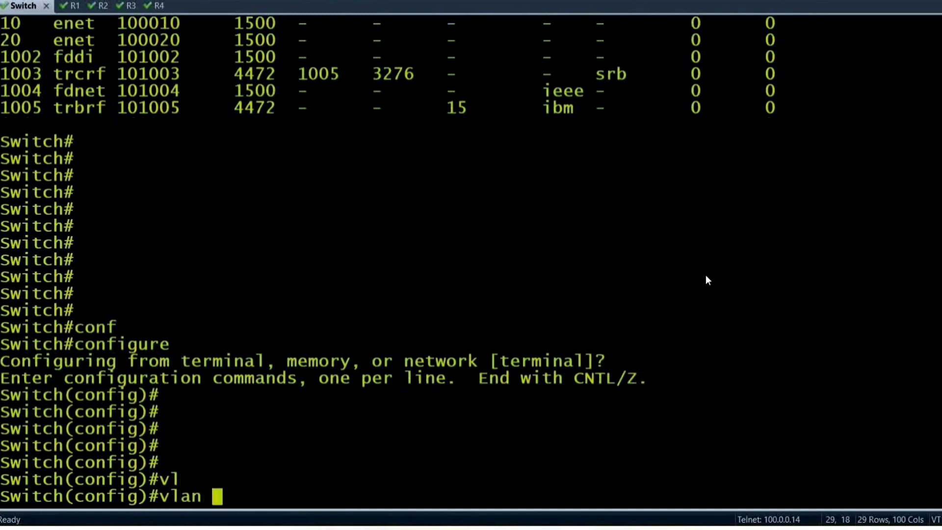
pyautogui.write('10')
pyautogui.press('Return')
pyautogui.write('na')
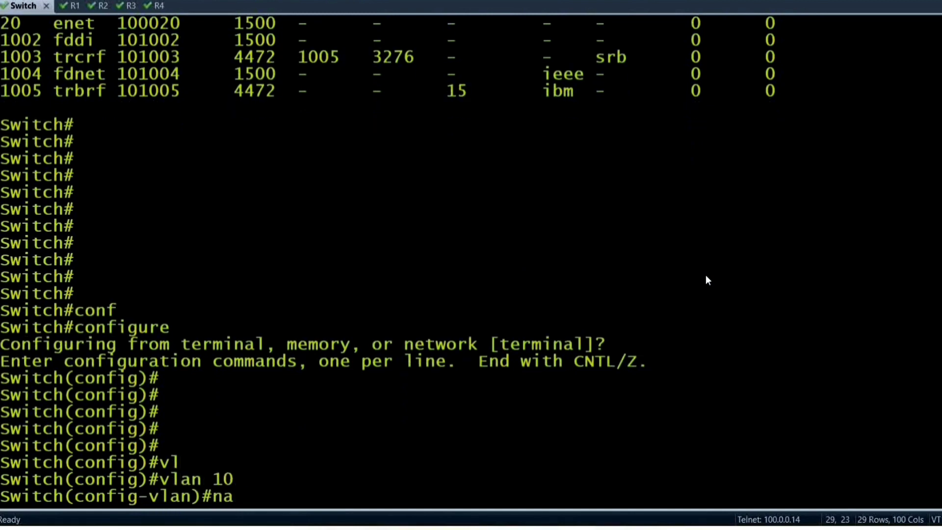
pyautogui.write(',')
pyautogui.press('BackSpace')
pyautogui.write('m')
pyautogui.press('Tab')
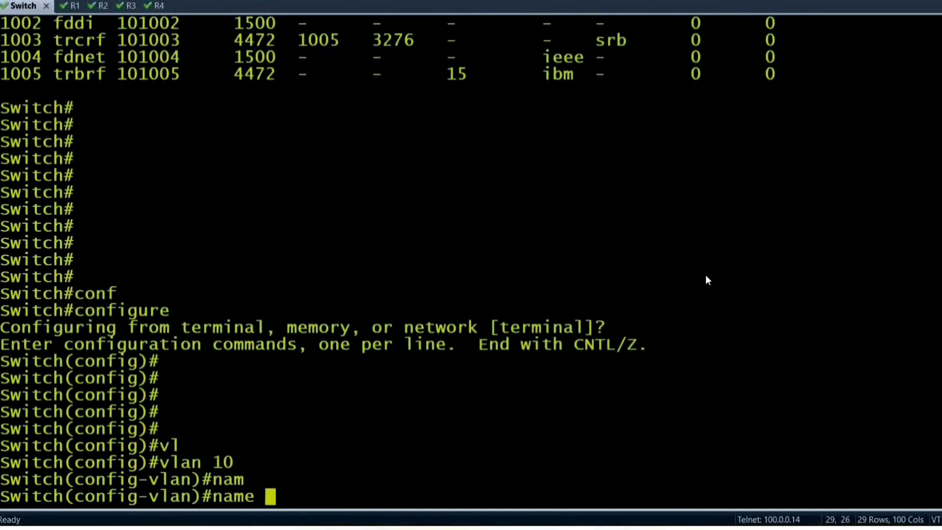
pyautogui.press('capslock')
pyautogui.write('CCNA')
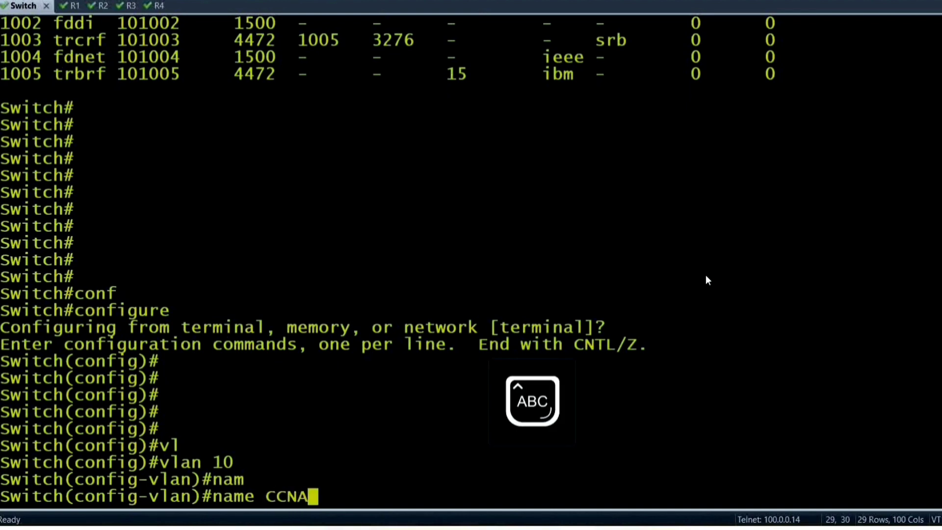
pyautogui.press('Return')
pyautogui.press('Return')
pyautogui.press('Return')
pyautogui.write('EX')
pyautogui.press('Return')
pyautogui.press('Return')
pyautogui.press('Return')
pyautogui.press('Return')
pyautogui.press('Return')
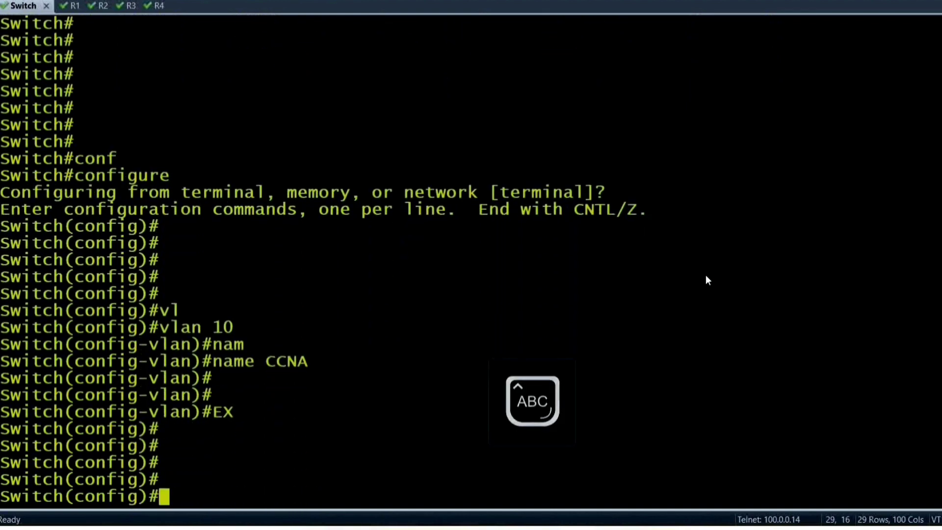
# Open the configuration of VLAN 20 and name it CCNP
pyautogui.write('VL')
pyautogui.press('Tab')
pyautogui.write('2')
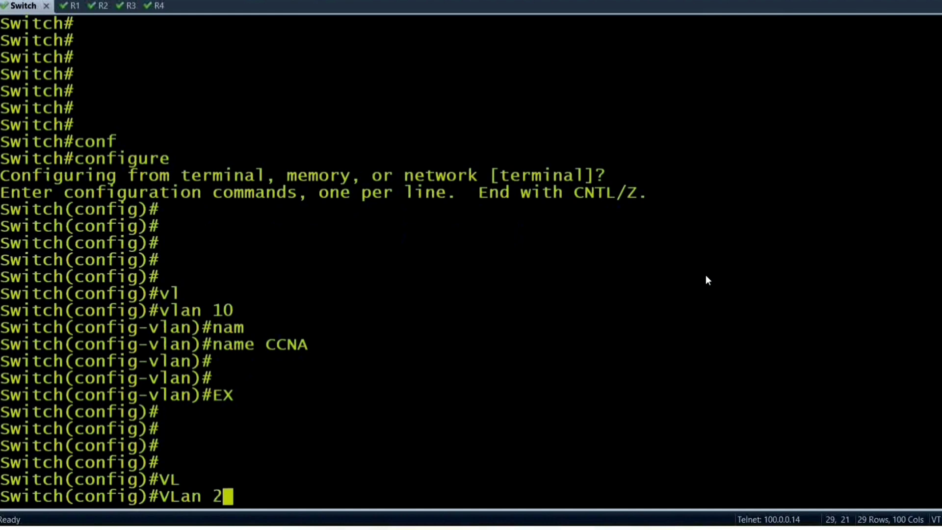
pyautogui.write('0')
pyautogui.press('Return')
pyautogui.write('NA')
pyautogui.press('Tab')
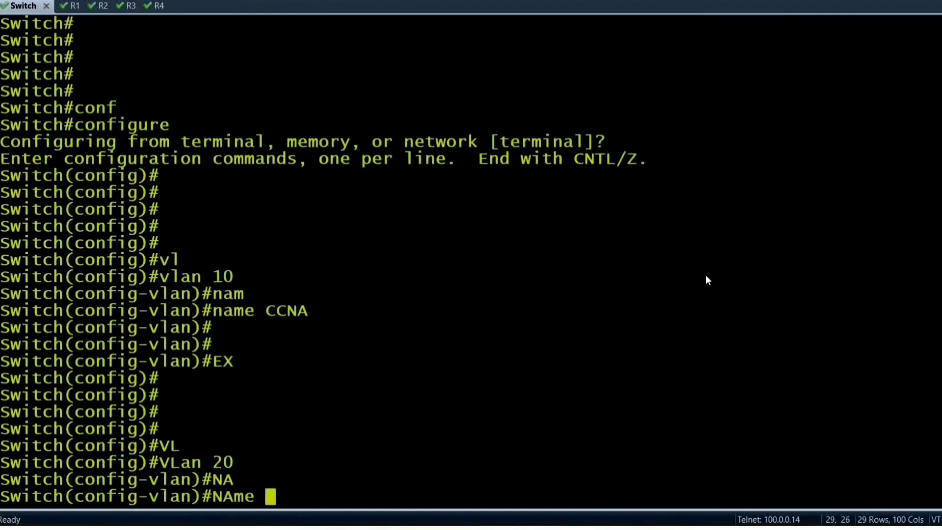
pyautogui.write('CCNP')
pyautogui.press('Return')
pyautogui.press('Return')
pyautogui.press('Return')
# Exit VLAN configuration and global configuration mode to reach the switch's privileged EXEC mode
pyautogui.write('E')
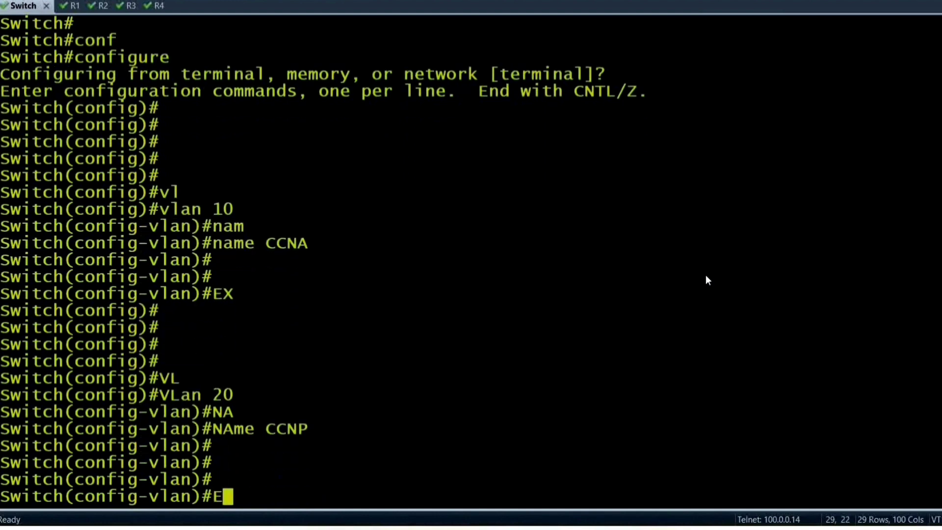
pyautogui.write('XI')
pyautogui.press('Return')
pyautogui.press('Return')
pyautogui.press('Return')
pyautogui.write('EXI')
pyautogui.press('Return')
pyautogui.press('Return')
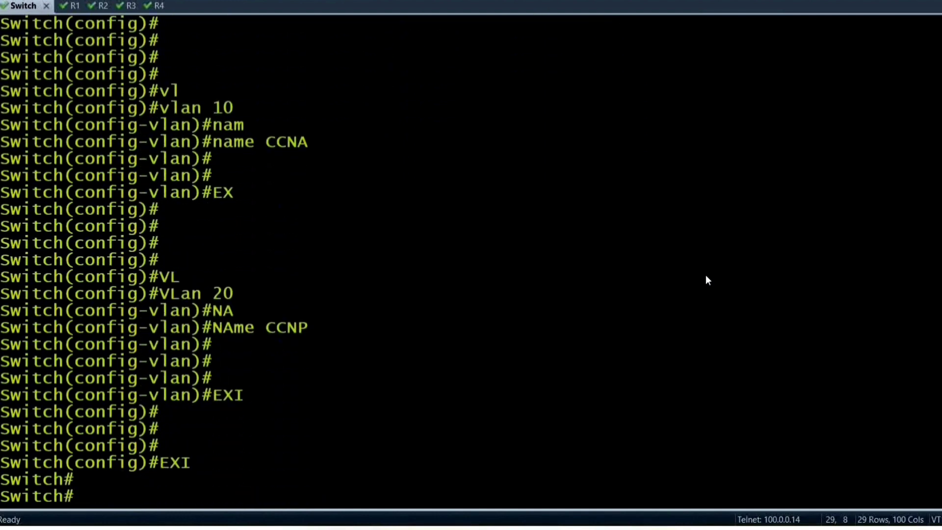
pyautogui.press('Return')
# Display the switch's VLAN table with show vlan to check the new VLAN names
pyautogui.press('capslock')
pyautogui.write('show ')
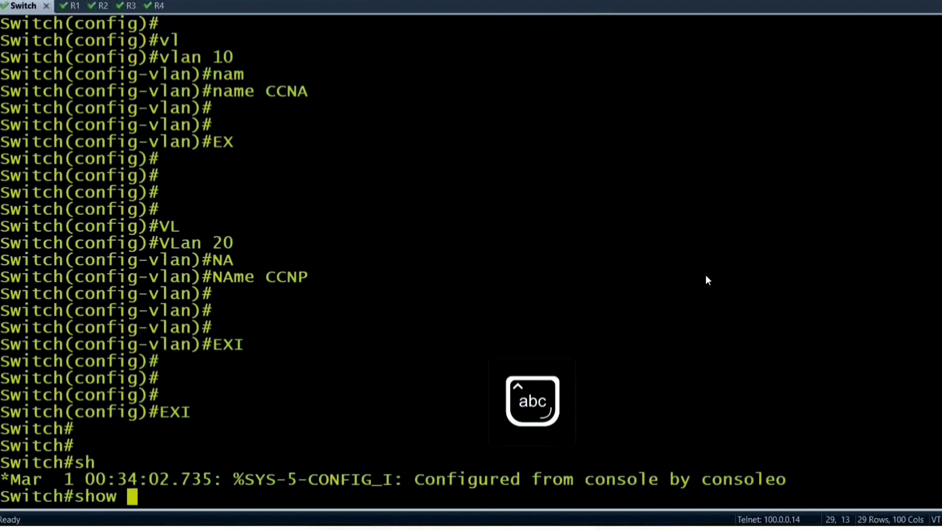
pyautogui.write('vl')
pyautogui.press('Tab')
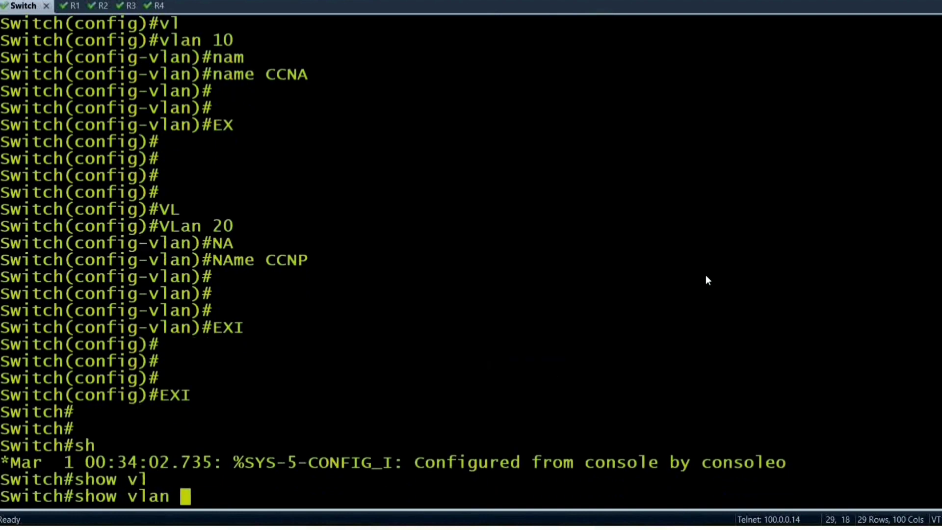
pyautogui.press('Return')
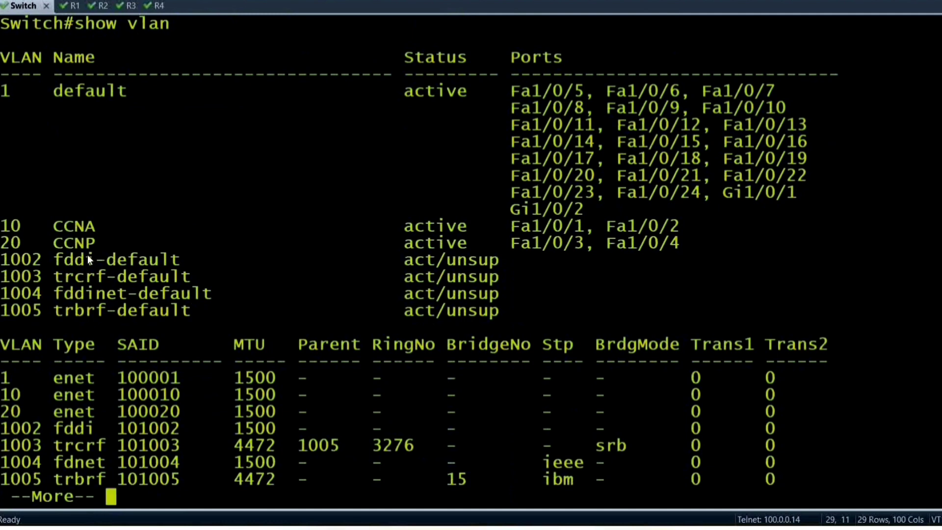
# Highlight the VLAN 10 and VLAN 20 entries in the table to examine their names
pyautogui.moveTo(7, 226); pyautogui.dragTo(88, 227)
pyautogui.moveTo(32, 243); pyautogui.dragTo(140, 248)
pyautogui.click(231, 308)
# Page to the end of the VLAN table and clear the terminal view with blank prompt lines
pyautogui.press('Return')
pyautogui.press('Return')
pyautogui.press('Return')
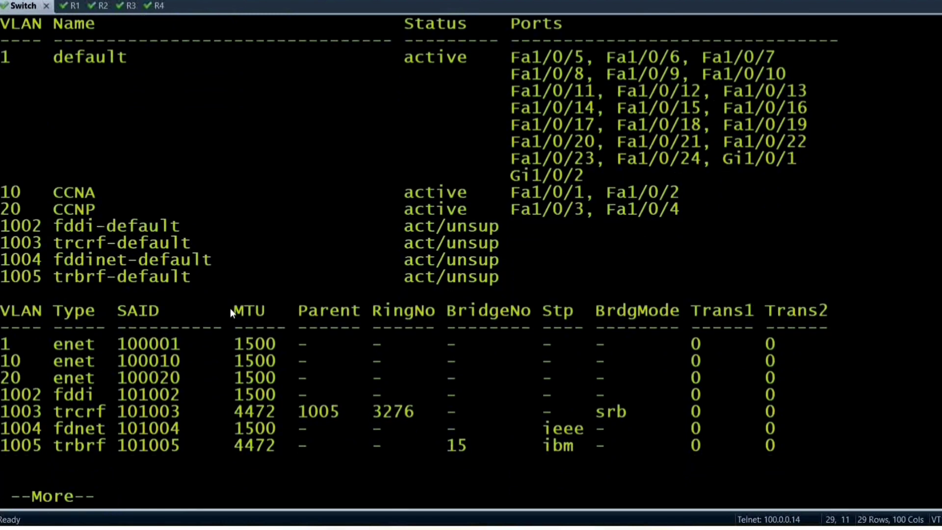
pyautogui.press('Return')
pyautogui.press('Return')
pyautogui.press('Return')
pyautogui.press('Return')
pyautogui.press('Return')
pyautogui.press('Return')
pyautogui.press('Return')
pyautogui.press('Return')
pyautogui.press('Return')
pyautogui.press('Return')
pyautogui.press('Return')
pyautogui.press('Return')
pyautogui.press('Return')
pyautogui.press('Return')
pyautogui.press('Return')
pyautogui.press('Return')
pyautogui.press('Return')
pyautogui.press('Return')
pyautogui.press('Return')
pyautogui.press('Return')
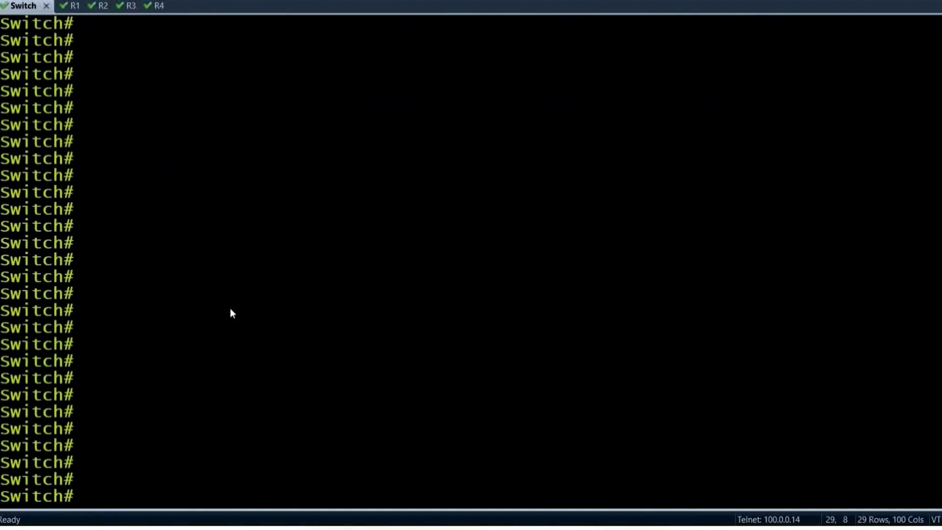
# Enter global configuration mode on the switch with conf t and fill the view with blank prompt lines
pyautogui.write('conf t')
pyautogui.press('Return')
pyautogui.press('Return')
pyautogui.press('Return')
pyautogui.press('Return')
pyautogui.press('Return')
pyautogui.press('Return')
pyautogui.press('Return')
pyautogui.press('Return')
pyautogui.press('Return')
pyautogui.press('Return')
pyautogui.press('Return')
pyautogui.press('Return')
pyautogui.press('Return')
pyautogui.press('Return')
pyautogui.press('Return')
pyautogui.press('Return')
pyautogui.press('Return')
pyautogui.press('Return')
pyautogui.press('Return')
pyautogui.press('Return')
# Assign IP address 10.1.1.100 with mask 255.255.255.0 to interface vlan 10 and exit interface configuration
pyautogui.write('int')
pyautogui.press('Tab')
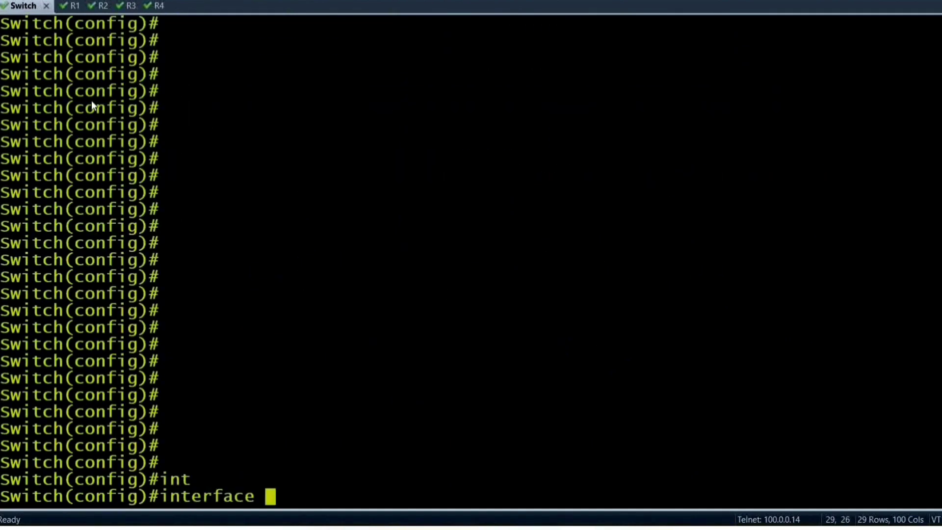
pyautogui.write('vl')
pyautogui.press('Tab')
pyautogui.write('10')
pyautogui.press('Return')
pyautogui.write('4')
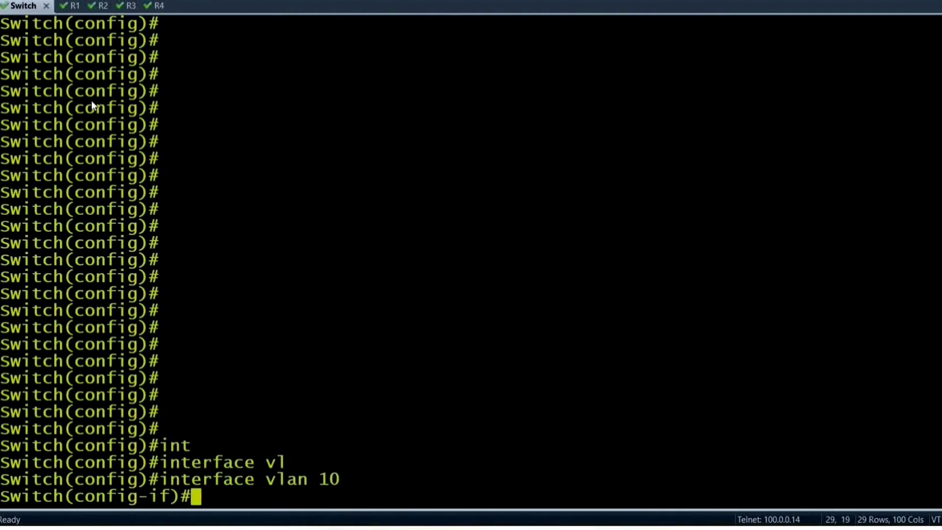
pyautogui.write('ip add')
pyautogui.press('Tab')
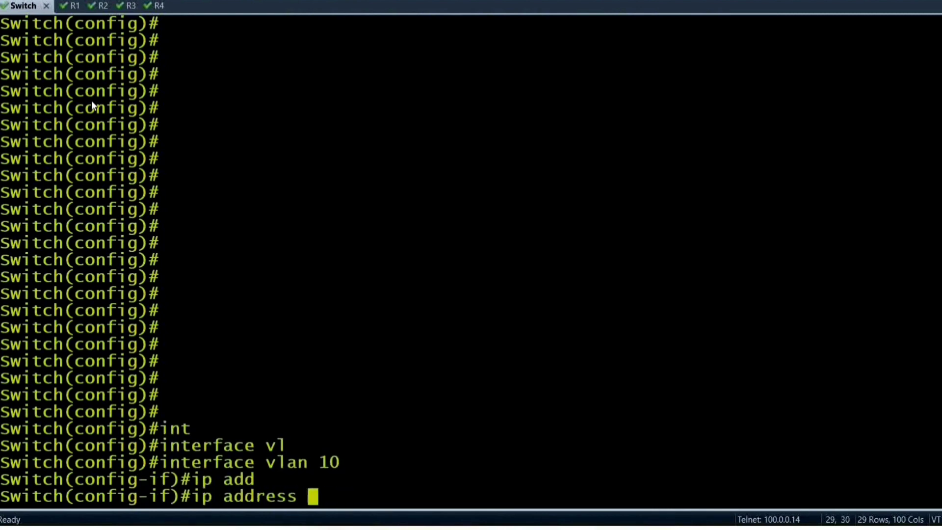
pyautogui.write('10.1.1.100 255.255.255.0')
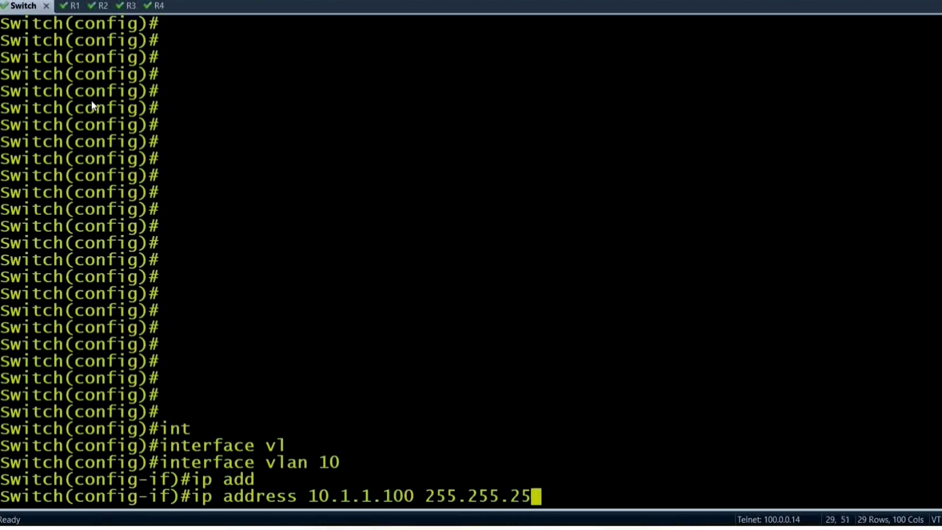
pyautogui.press('Return')
pyautogui.press('Return')
pyautogui.press('Return')
pyautogui.press('Return')
pyautogui.write('exi')
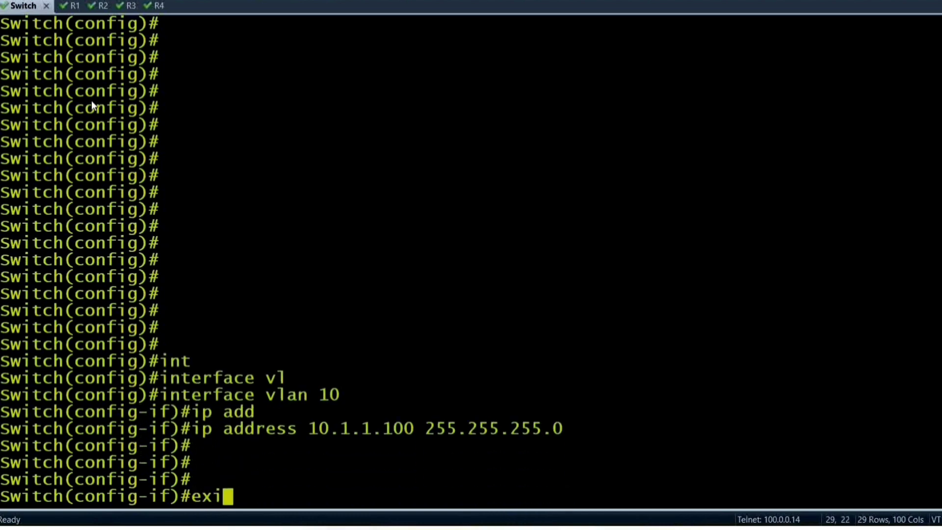
pyautogui.press('Return')
pyautogui.press('Return')
# Assign IP address 20.1.1.100 with mask 255.255.255.0 to interface vlan 20
pyautogui.write('int vl')
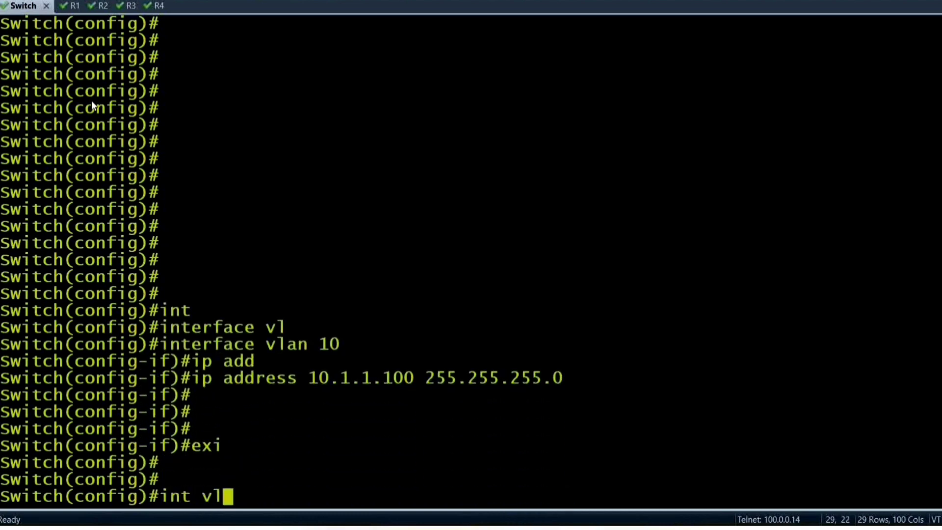
pyautogui.press('Tab')
pyautogui.write('20')
pyautogui.press('Return')
pyautogui.press('Return')
pyautogui.press('Return')
pyautogui.press('Return')
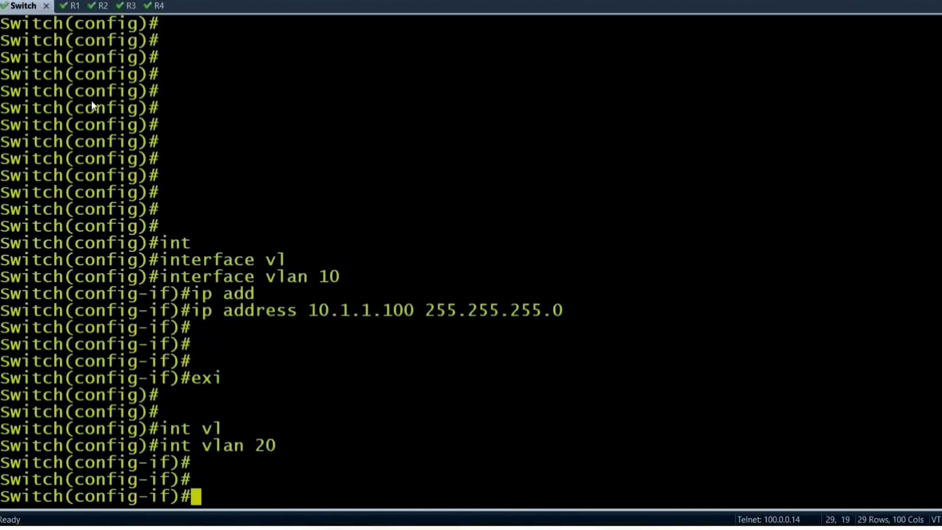
pyautogui.write('ip add')
pyautogui.press('Tab')
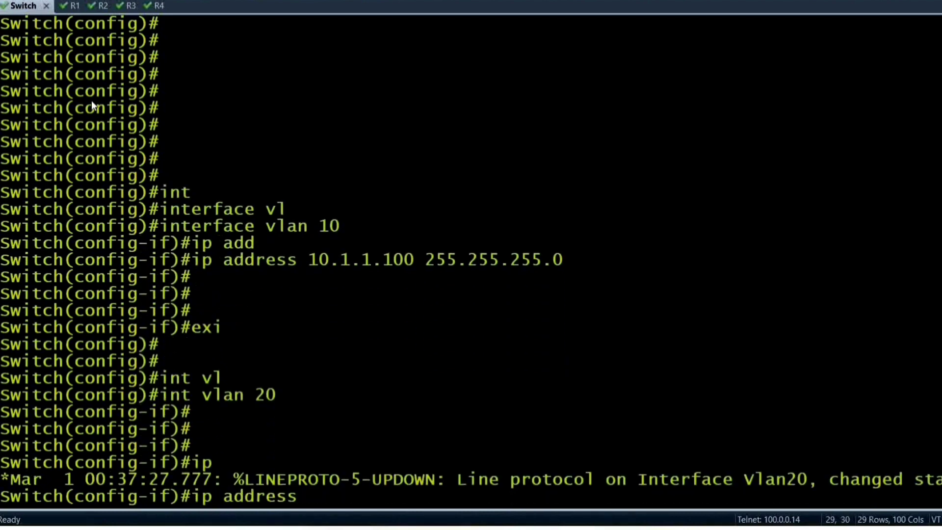
pyautogui.write('20.1.1.100 255')
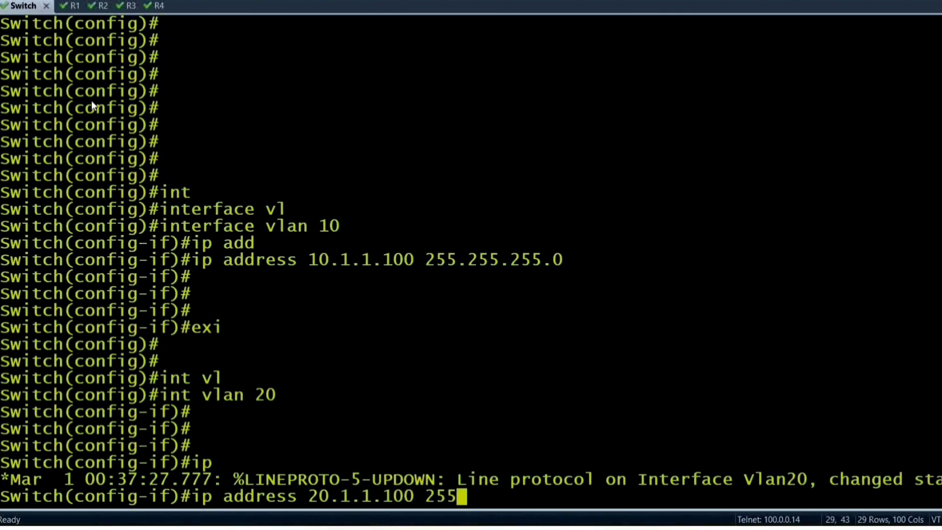
pyautogui.write('.255.255.0')
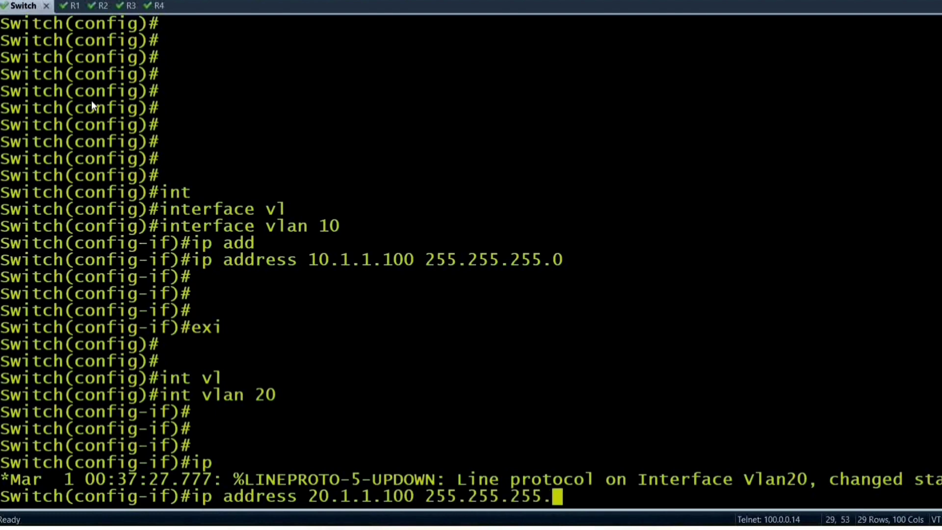
pyautogui.press('Return')
pyautogui.press('Return')
pyautogui.press('Return')
pyautogui.press('Return')
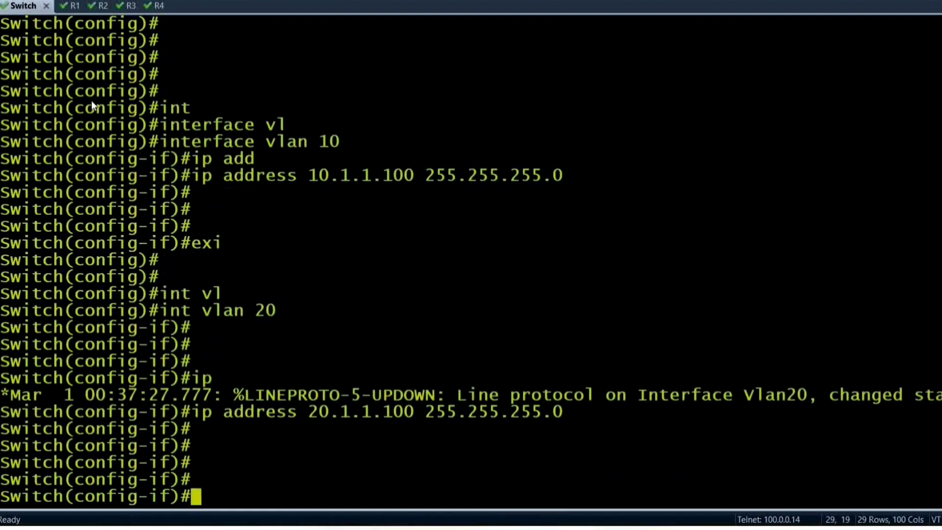
# Switch to the R1 router session and clear its view with blank prompt lines
pyautogui.hotkey('alt', '2')
pyautogui.press('Return')
pyautogui.press('Return')
pyautogui.press('Return')
pyautogui.press('Return')
pyautogui.press('Return')
pyautogui.press('Return')
pyautogui.press('Return')
pyautogui.press('Return')
pyautogui.press('Return')
pyautogui.press('Return')
pyautogui.press('Return')
pyautogui.press('Return')
pyautogui.press('Return')
pyautogui.press('Return')
pyautogui.press('Return')
pyautogui.press('Return')
pyautogui.press('Return')
pyautogui.press('Return')
pyautogui.press('Return')
pyautogui.press('Return')
# Enter global configuration mode on R1 from the terminal
pyautogui.write('c')
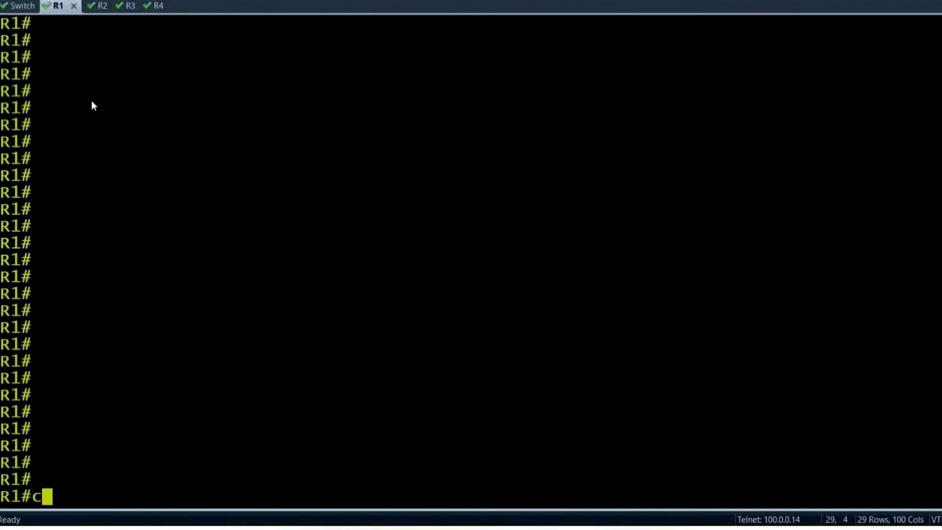
pyautogui.write('onf')
pyautogui.press('Tab')
pyautogui.press('Return')
pyautogui.press('Return')
pyautogui.press('Return')
pyautogui.press('Return')
pyautogui.press('Return')
pyautogui.press('Return')
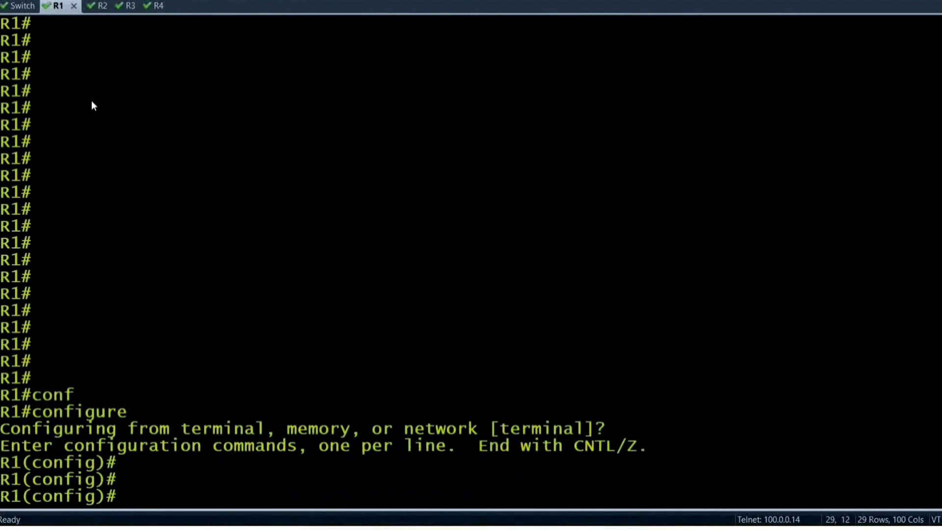
# Disable IP routing on R1 with the no ip routing command
pyautogui.write('no ip rou')
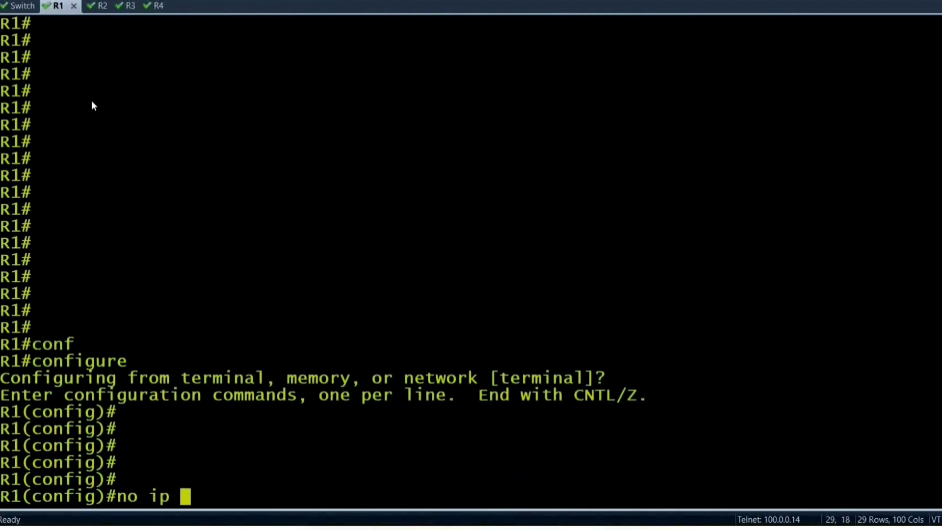
pyautogui.press('Tab')
pyautogui.write('ting')
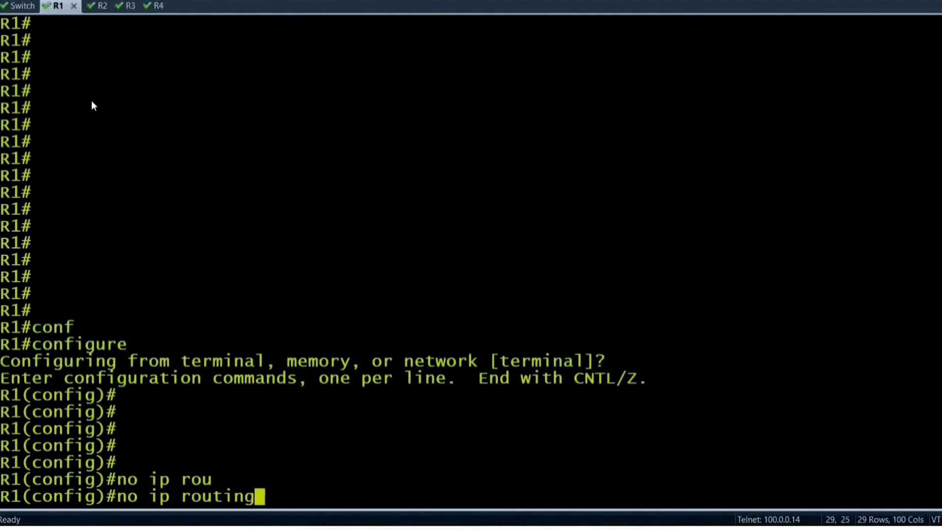
pyautogui.press('Return')
pyautogui.press('Return')
pyautogui.press('Return')
pyautogui.press('Return')
pyautogui.press('Return')
pyautogui.press('Return')
# Set R1's default gateway to 10.1.1.100 with the default gateway command
pyautogui.write('def')
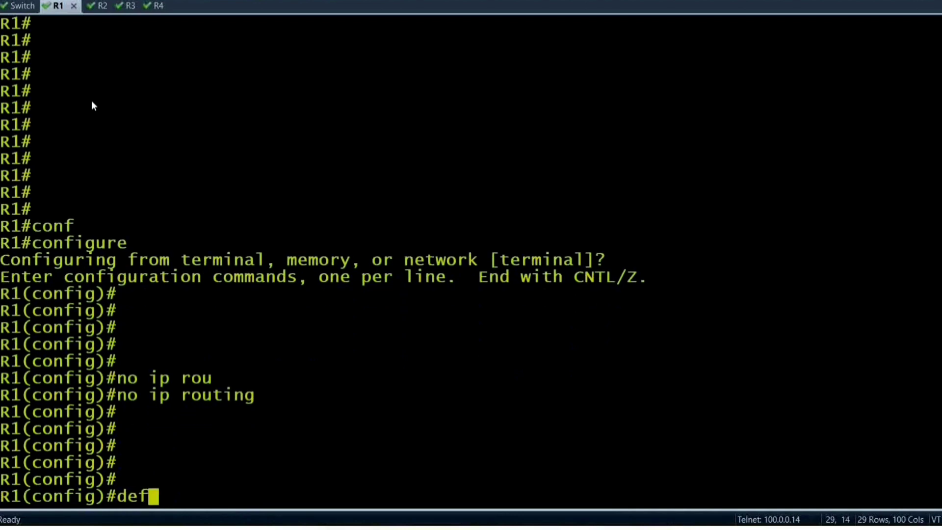
pyautogui.press('Tab')
pyautogui.write('au')
pyautogui.press('Tab')
pyautogui.write('lt')
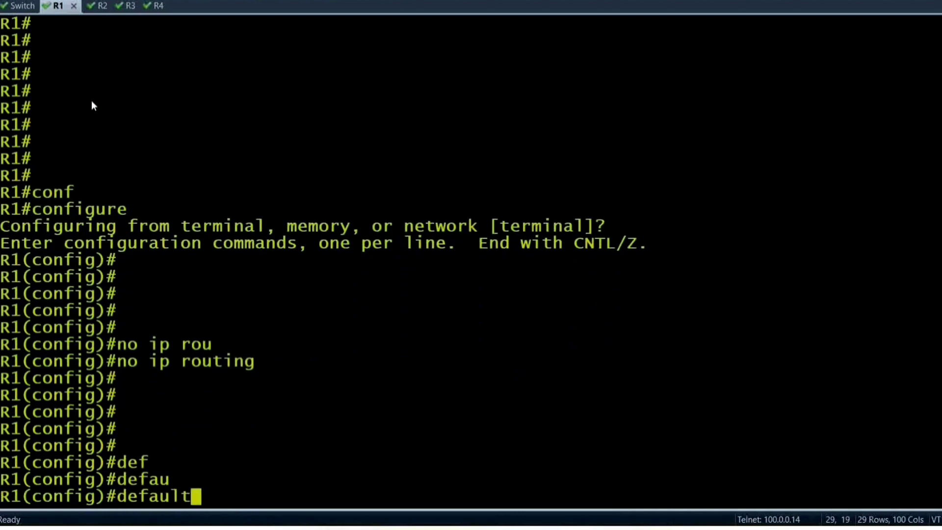
pyautogui.write(' gat')
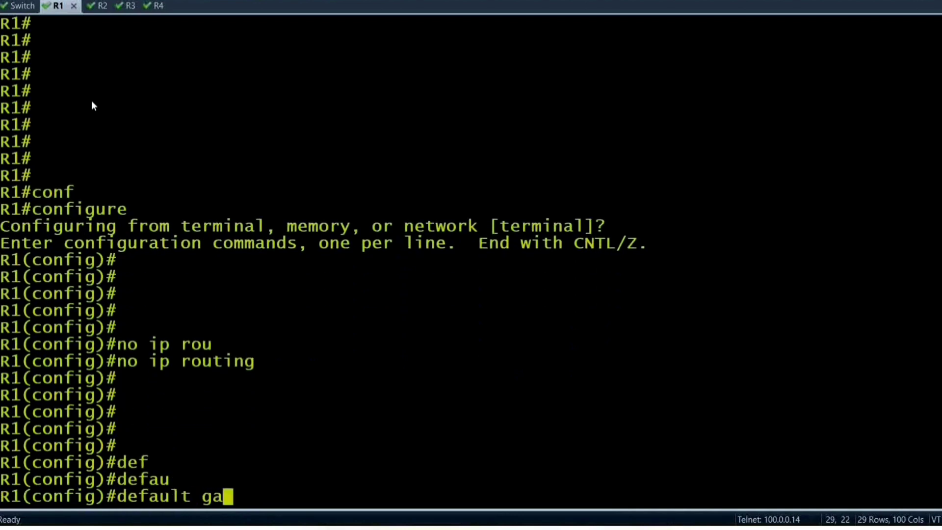
pyautogui.press('Tab')
pyautogui.write('ew')
pyautogui.press('Tab')
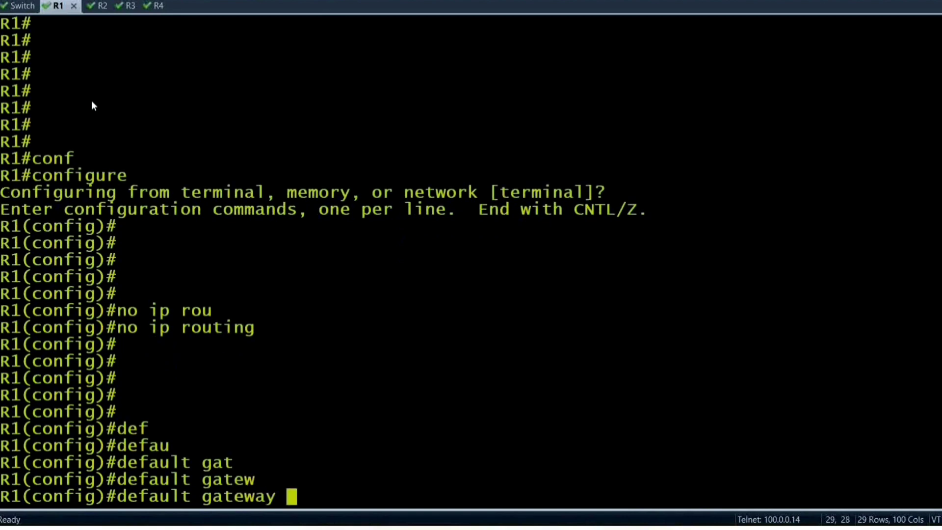
pyautogui.write('10.1.1')
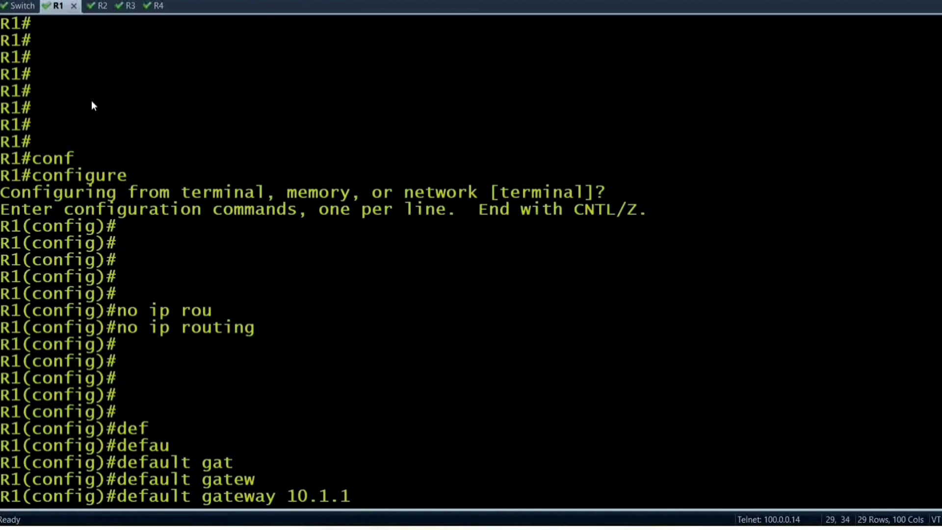
pyautogui.write('000')
pyautogui.press('Return')
pyautogui.press('Return')
pyautogui.press('Return')
pyautogui.press('Return')
pyautogui.press('Return')
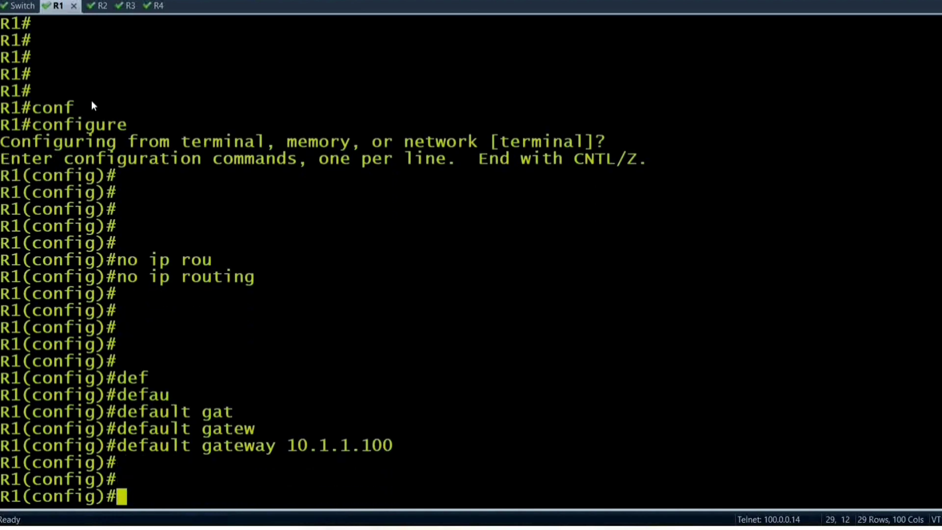
# Switch to the R2 session and enter global configuration mode from the terminal
pyautogui.hotkey('ctrl', 'Tab')
pyautogui.press('Return')
pyautogui.press('Return')
pyautogui.press('Return')
pyautogui.press('Return')
pyautogui.press('Return')
pyautogui.press('Return')
pyautogui.press('Return')
pyautogui.press('Return')
pyautogui.press('Return')
pyautogui.press('Return')
pyautogui.press('Return')
pyautogui.press('Return')
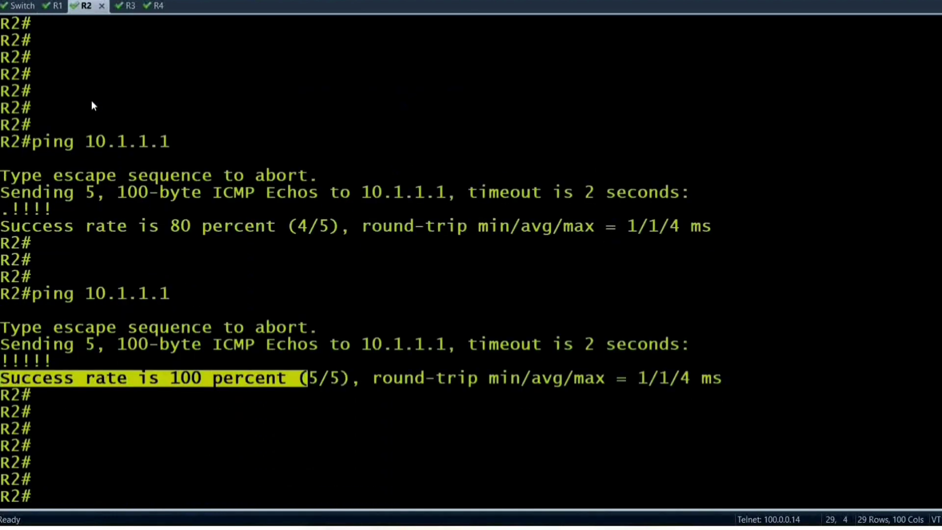
pyautogui.write('conf')
pyautogui.press('Tab')
pyautogui.press('Return')
pyautogui.press('Return')
pyautogui.press('Return')
pyautogui.press('Return')
pyautogui.press('Return')
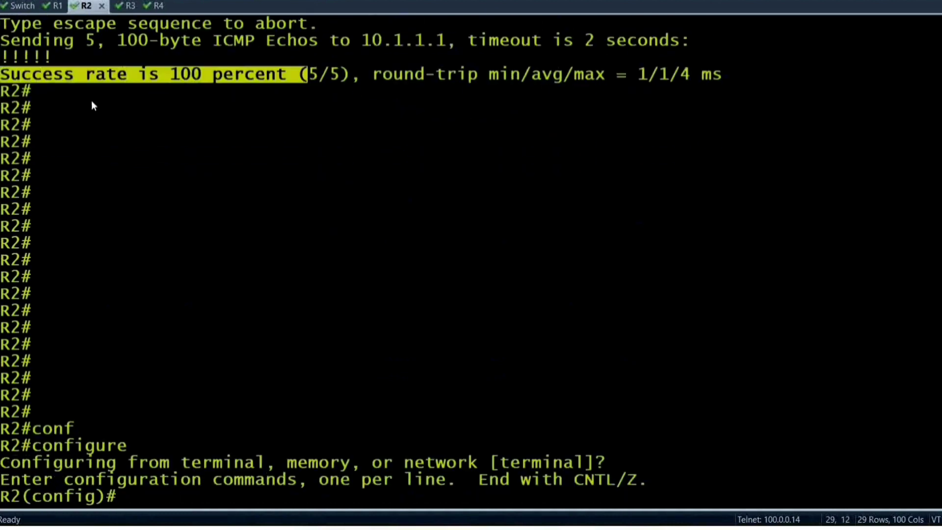
pyautogui.press('Return')
# Disable IP routing on R2 with the no ip routing command
pyautogui.write('no ip')
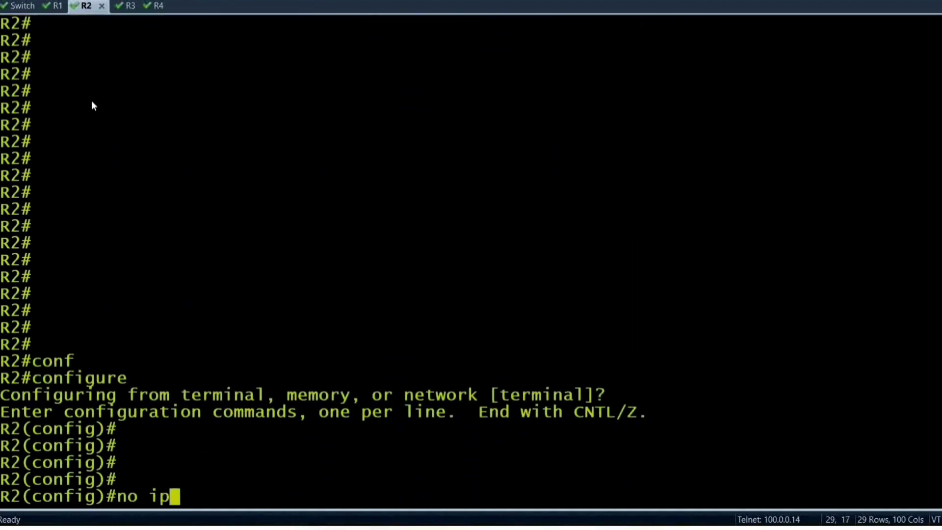
pyautogui.write(' routing')
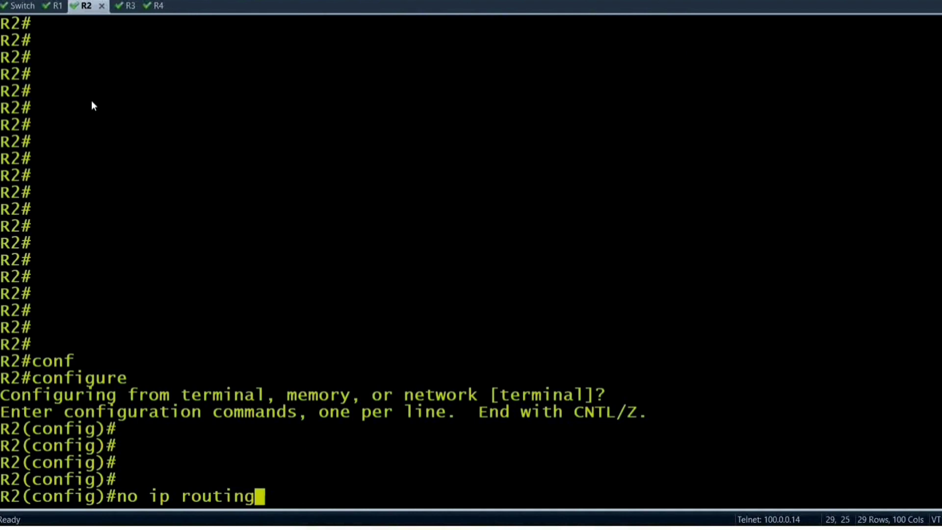
pyautogui.press('Return')
pyautogui.press('Return')
pyautogui.press('Return')
pyautogui.press('Return')
pyautogui.press('Return')
pyautogui.press('Return')
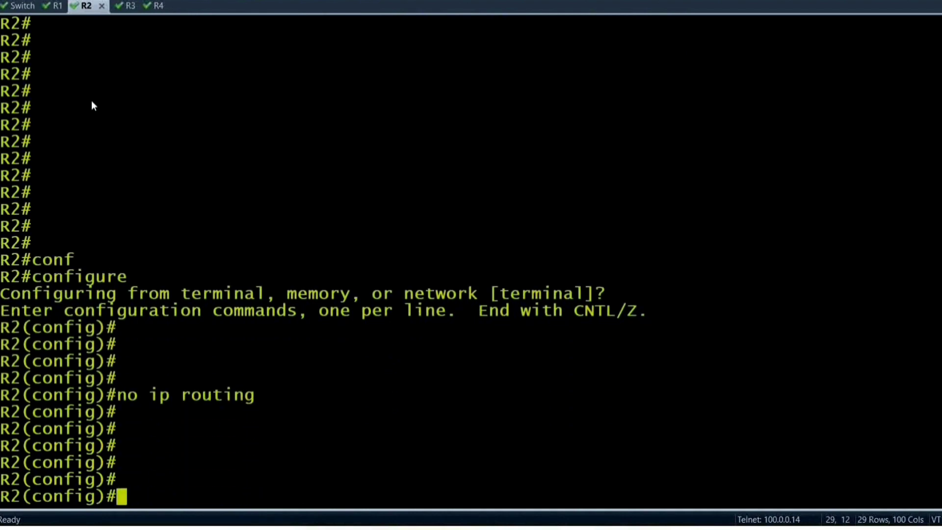
# Set R2's default gateway to 10.1.1.100 with the default gateway command
pyautogui.write('def')
pyautogui.press('Tab')
pyautogui.write('a')
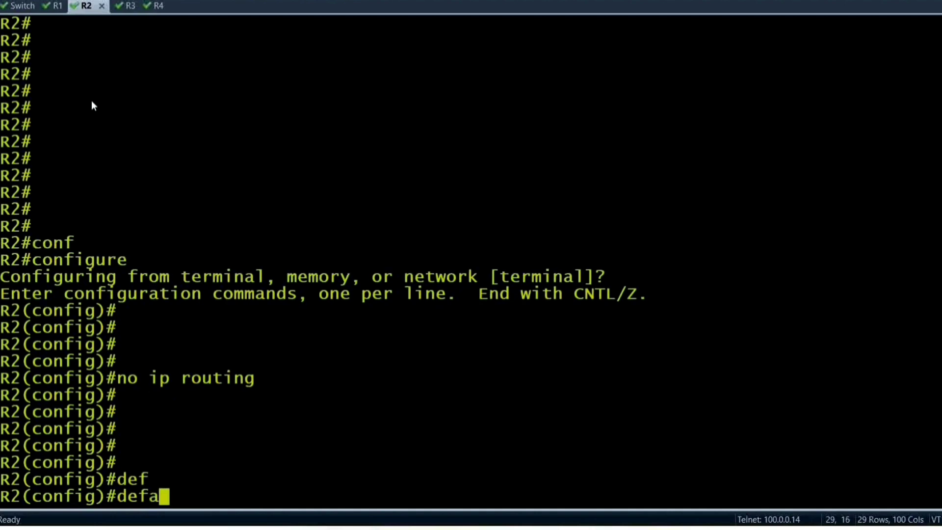
pyautogui.write('u')
pyautogui.press('Tab')
pyautogui.write('lt gat')
pyautogui.press('Tab')
pyautogui.write('ew')
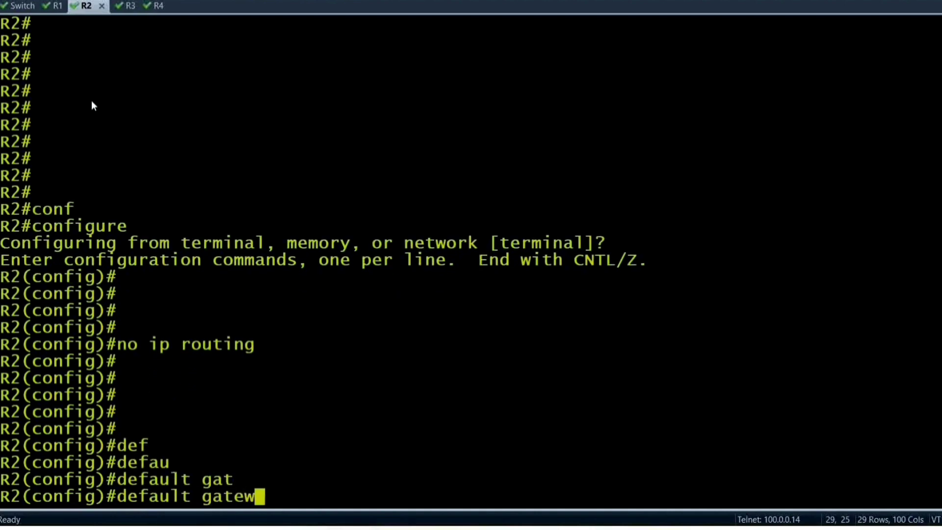
pyautogui.press('Tab')
pyautogui.write('ay 10.')
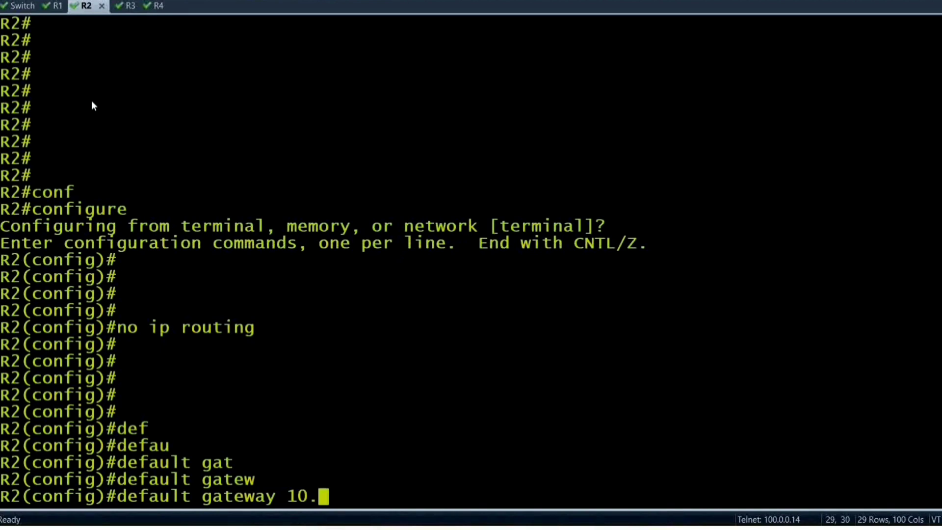
pyautogui.write('1.1.100')
pyautogui.press('Return')
pyautogui.press('Return')
# Switch to the R3 session and enter global configuration mode from the terminal
pyautogui.hotkey('ctrl', 'Tab')
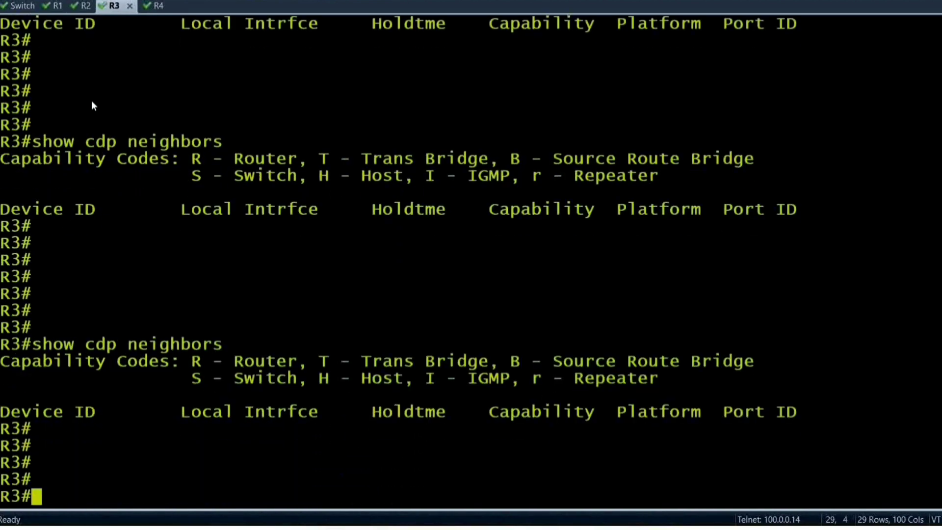
pyautogui.press('Return')
pyautogui.press('Return')
pyautogui.write('conf')
pyautogui.press('Return')
pyautogui.press('Return')
pyautogui.press('Return')
pyautogui.press('Return')
pyautogui.press('Return')
pyautogui.press('Return')
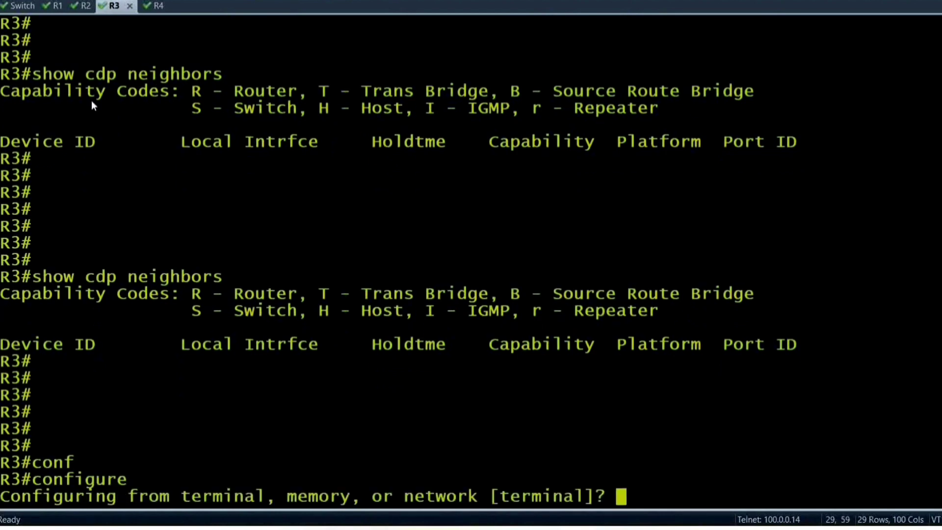
pyautogui.press('Return')
pyautogui.press('Return')
pyautogui.press('Return')
pyautogui.press('Return')
pyautogui.press('Return')
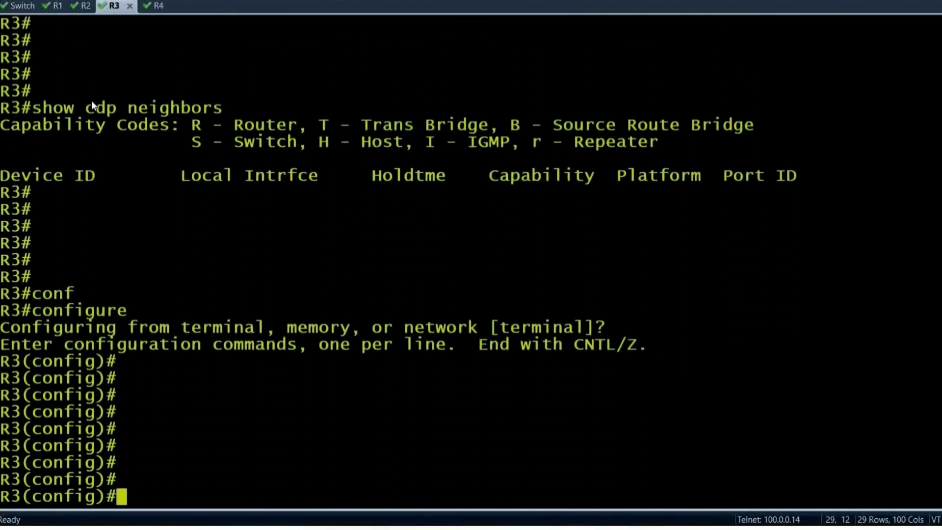
pyautogui.write('int')
pyautogui.press('Tab')
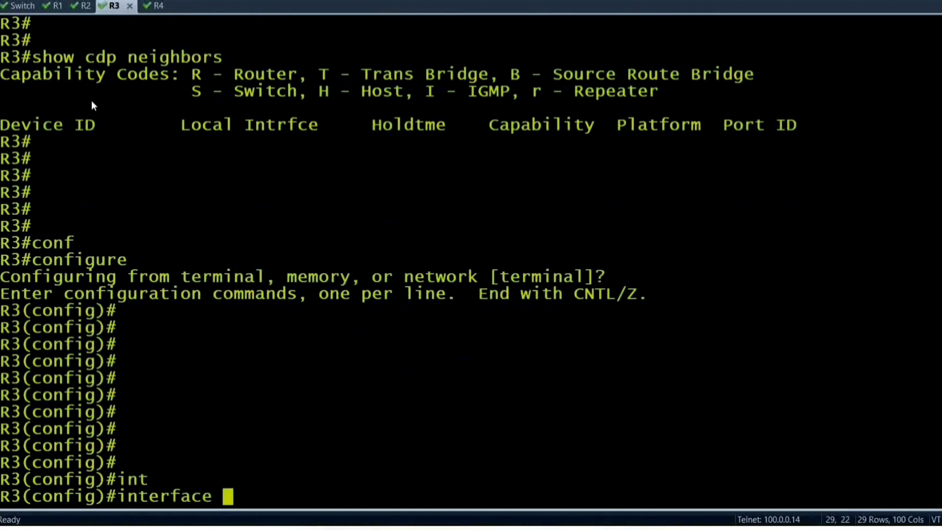
pyautogui.press('BackSpace')
pyautogui.press('BackSpace')
pyautogui.press('BackSpace')
pyautogui.press('BackSpace')
pyautogui.press('BackSpace')
pyautogui.press('BackSpace')
pyautogui.press('BackSpace')
pyautogui.press('BackSpace')
# Disable IP routing on R3 with the no ip routing command
pyautogui.write('no ip rou')
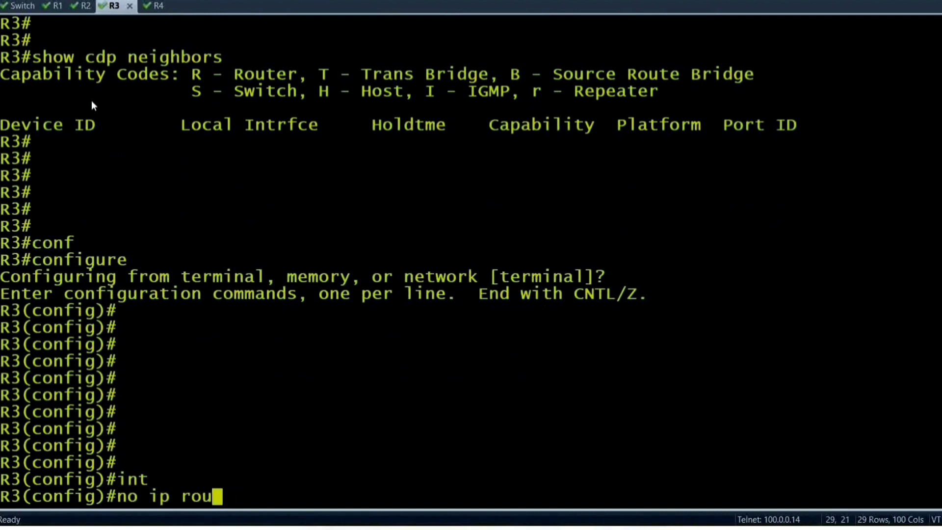
pyautogui.press('Tab')
pyautogui.write('tingh')
pyautogui.press('BackSpace')
pyautogui.press('Return')
pyautogui.press('Return')
pyautogui.press('Return')
pyautogui.press('Return')
pyautogui.press('Return')
# Set R3's default gateway to 20.1.1.100 with the default gateway command
pyautogui.write('defau')
pyautogui.press('Tab')
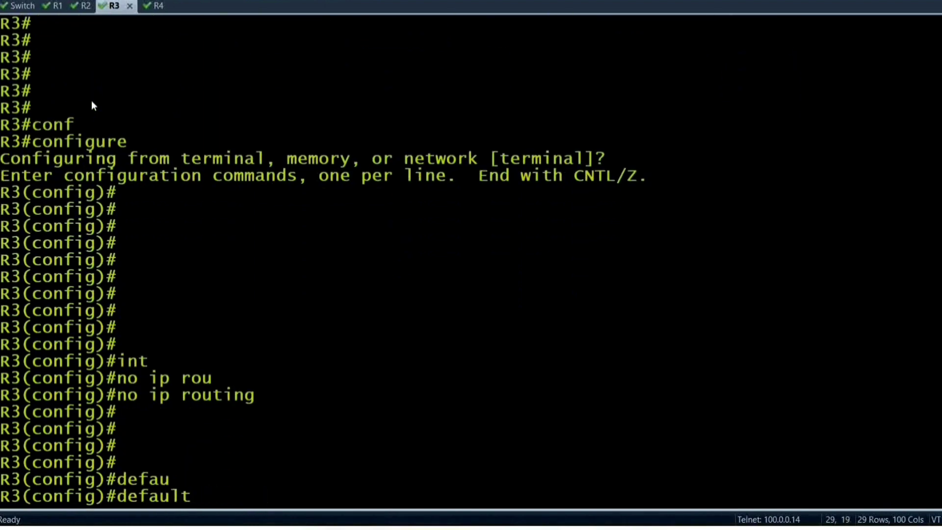
pyautogui.write('gat')
pyautogui.press('Tab')
pyautogui.write('e')
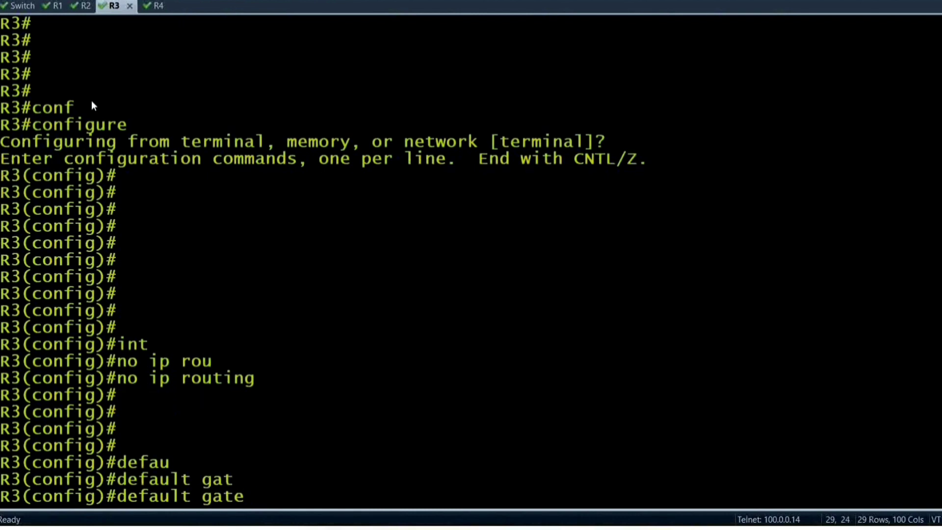
pyautogui.write('w')
pyautogui.press('Tab')
pyautogui.write('20.1.1.100')
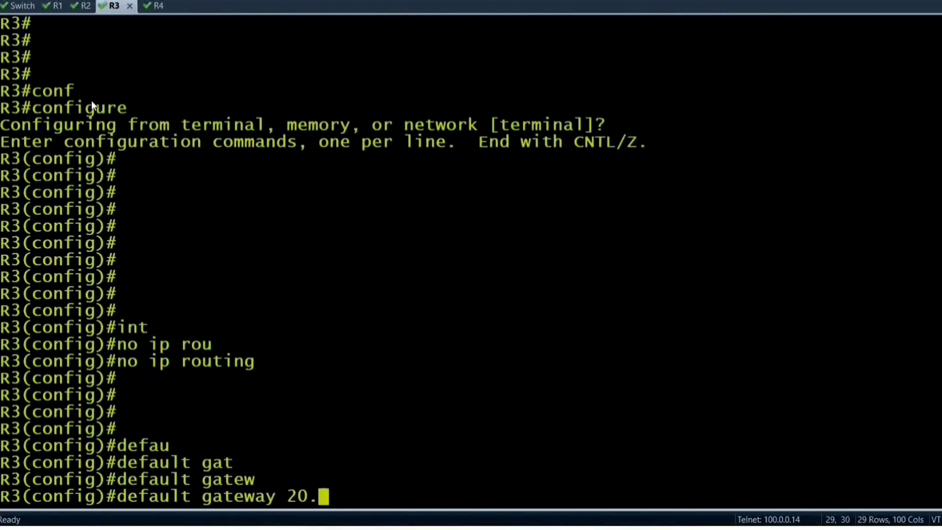
pyautogui.press('Return')
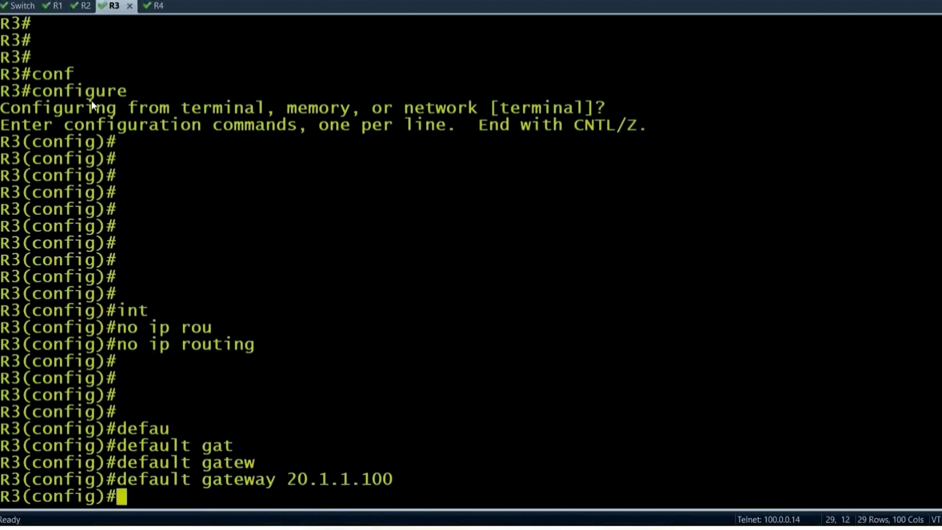
pyautogui.press('Return')
# Switch to the R4 session and enter global configuration mode from the terminal
pyautogui.hotkey('ctrl', 'Tab')
pyautogui.press('Return')
pyautogui.press('Return')
pyautogui.write('conf')
pyautogui.press('Tab')
pyautogui.press('Return')
pyautogui.press('Return')
pyautogui.press('Return')
pyautogui.press('Return')
pyautogui.press('Return')
pyautogui.press('Return')
# Disable IP routing on R4 with the no ip routing command
pyautogui.write('no ip rou')
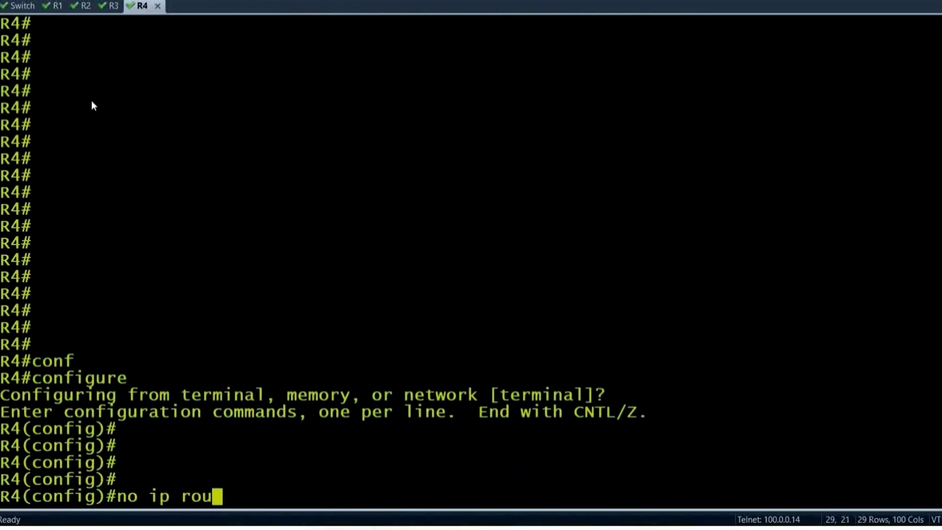
pyautogui.press('Tab')
pyautogui.write('ting')
pyautogui.press('Return')
pyautogui.press('Return')
pyautogui.press('Return')
pyautogui.press('Return')
pyautogui.press('Return')
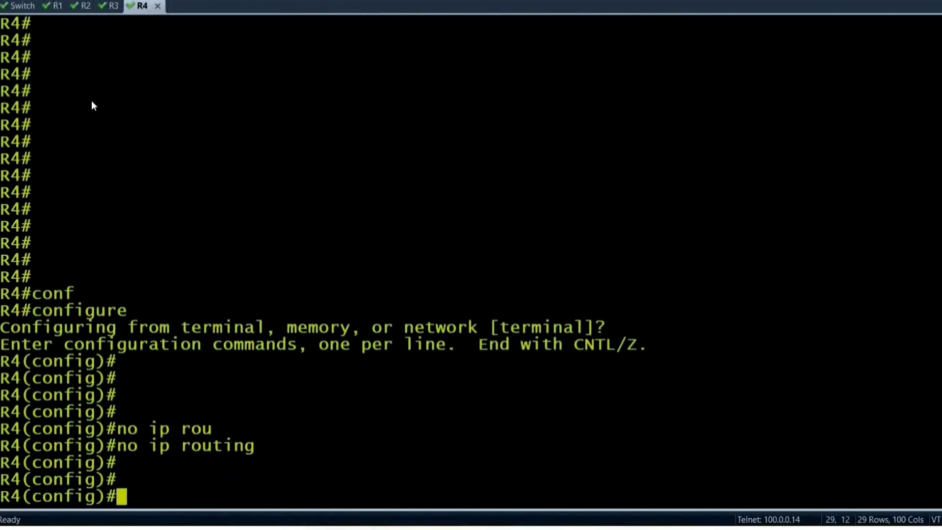
# Set R4's default gateway to 20.1.1.100 with the default gateway command
pyautogui.write('def')
pyautogui.press('Tab')
pyautogui.write('au')
pyautogui.press('Tab')
pyautogui.write('-')
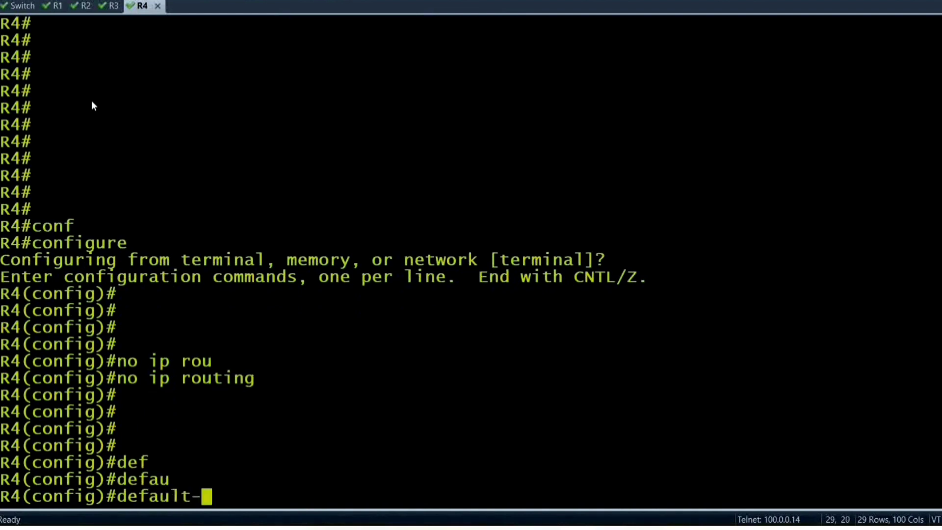
pyautogui.write('g')
pyautogui.press('Tab')
pyautogui.write('at')
pyautogui.press('Tab')
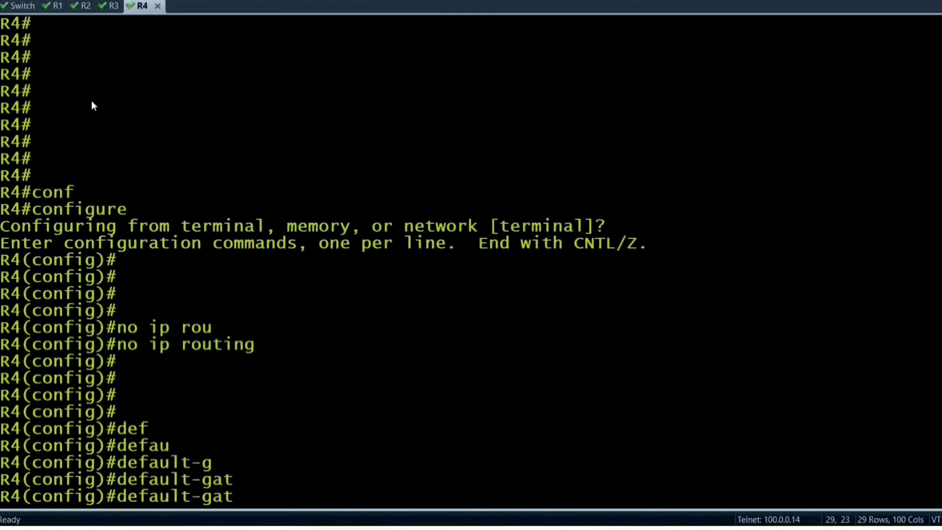
pyautogui.press('BackSpace')
pyautogui.press('BackSpace')
pyautogui.press('BackSpace')
pyautogui.write('gat')
pyautogui.press('Tab')
pyautogui.write('e')
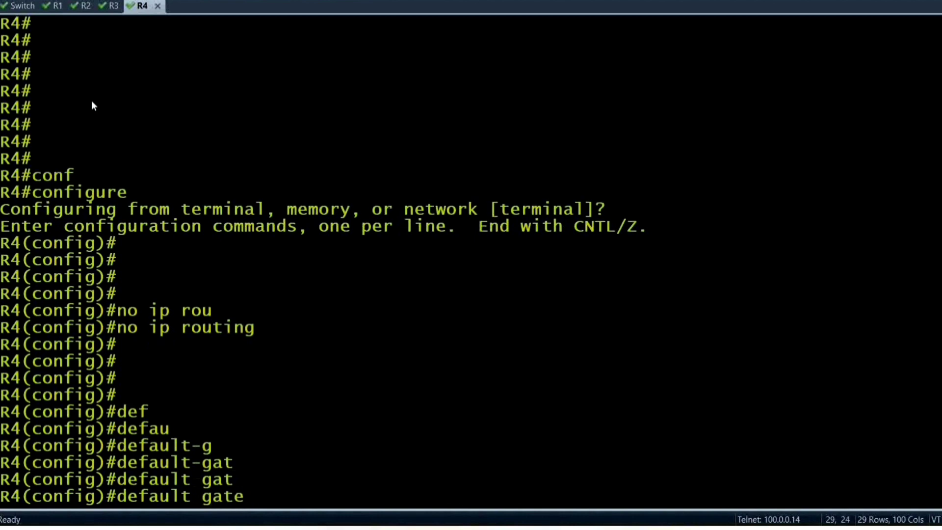
pyautogui.write('w')
pyautogui.press('Tab')
pyautogui.write('20.1.')
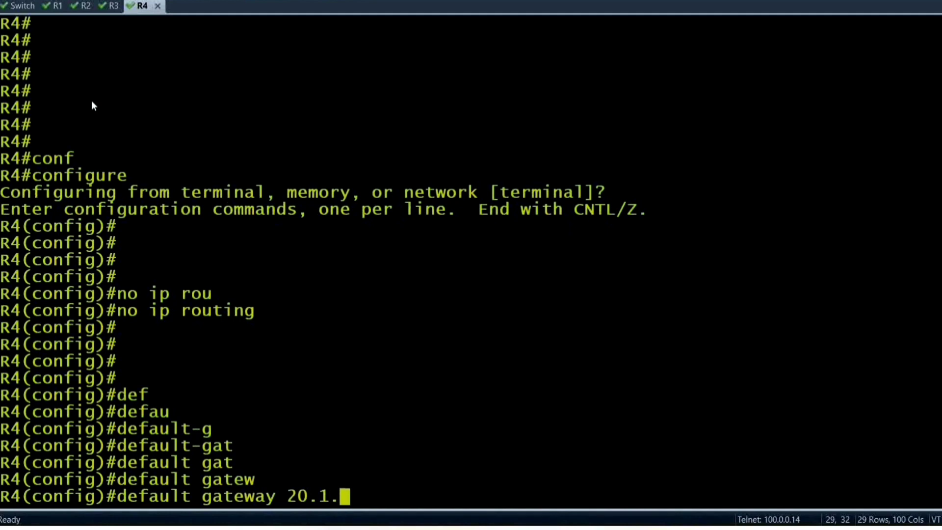
pyautogui.write('1.100')
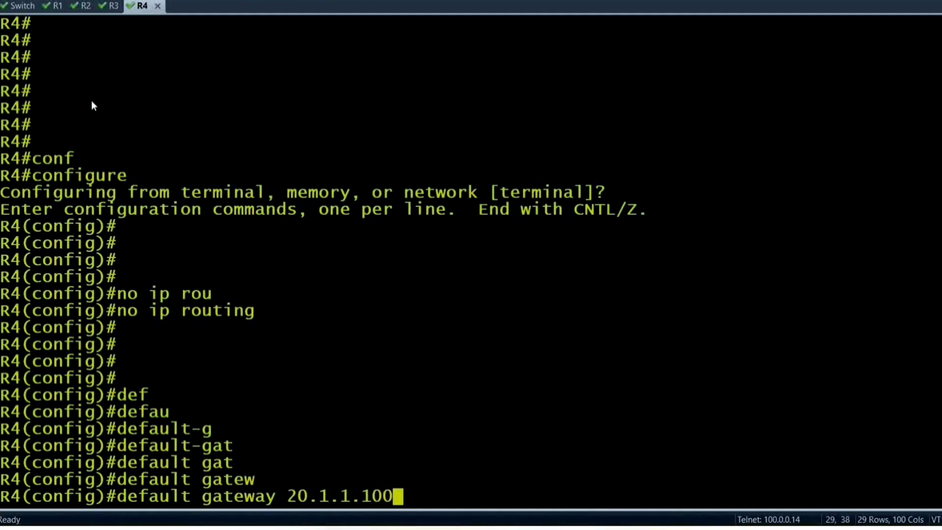
pyautogui.press('Return')
pyautogui.press('Return')
pyautogui.press('Return')
pyautogui.press('Return')
# Exit global configuration mode on R4 and return to the privileged prompt
pyautogui.hotkey('ctrl', 'z')
pyautogui.press('Return')
pyautogui.press('Return')
pyautogui.press('Return')
pyautogui.press('Return')
pyautogui.press('Return')
pyautogui.press('Return')
pyautogui.press('Return')
pyautogui.press('Return')
pyautogui.press('Return')
pyautogui.press('Return')
pyautogui.press('Return')
pyautogui.press('Return')
pyautogui.press('Return')
pyautogui.press('Return')
pyautogui.press('Return')
pyautogui.press('Return')
pyautogui.press('Return')
pyautogui.press('Return')
pyautogui.press('Return')
pyautogui.press('Return')
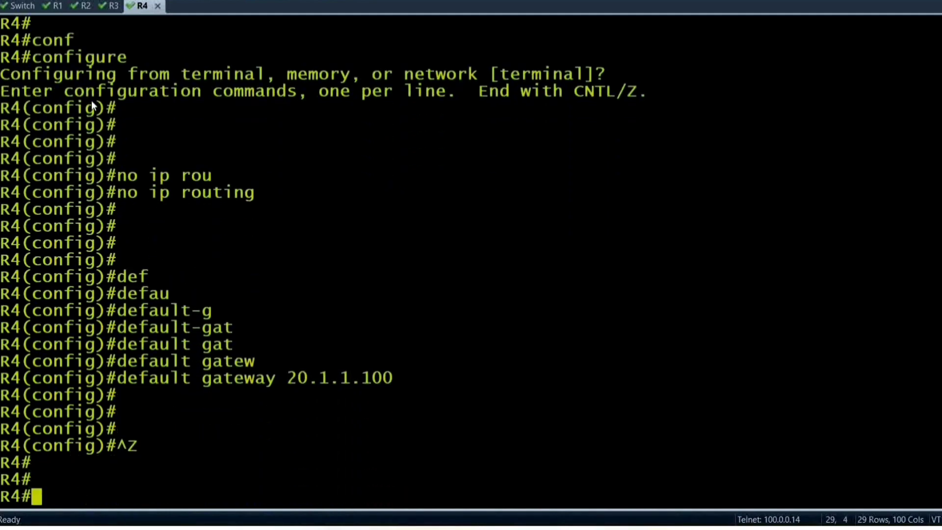
# Switch to the R1 session and exit global configuration mode to the privileged prompt
pyautogui.hotkey('ctrl', 'Tab')
pyautogui.hotkey('ctrl', 'Tab')
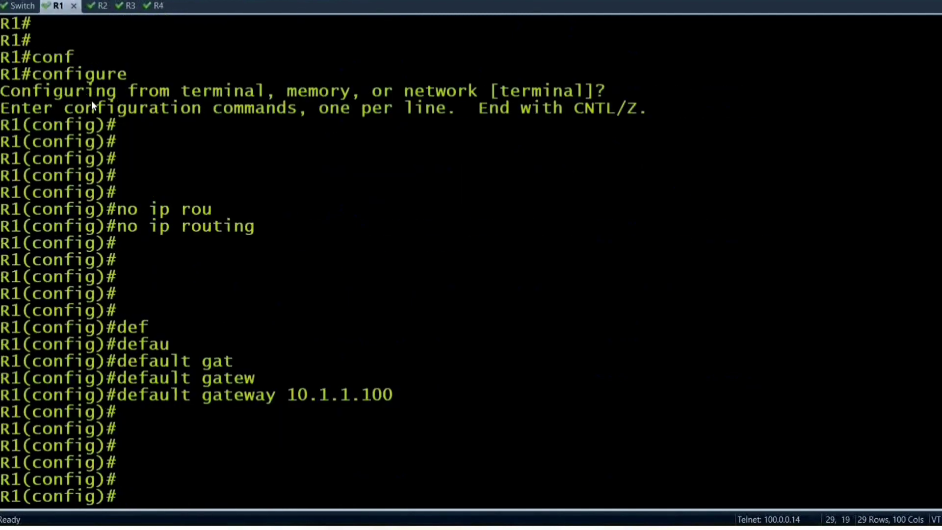
pyautogui.hotkey('ctrl', 'Tab')
pyautogui.hotkey('ctrl', 'Tab')
pyautogui.hotkey('ctrl', 'Tab')
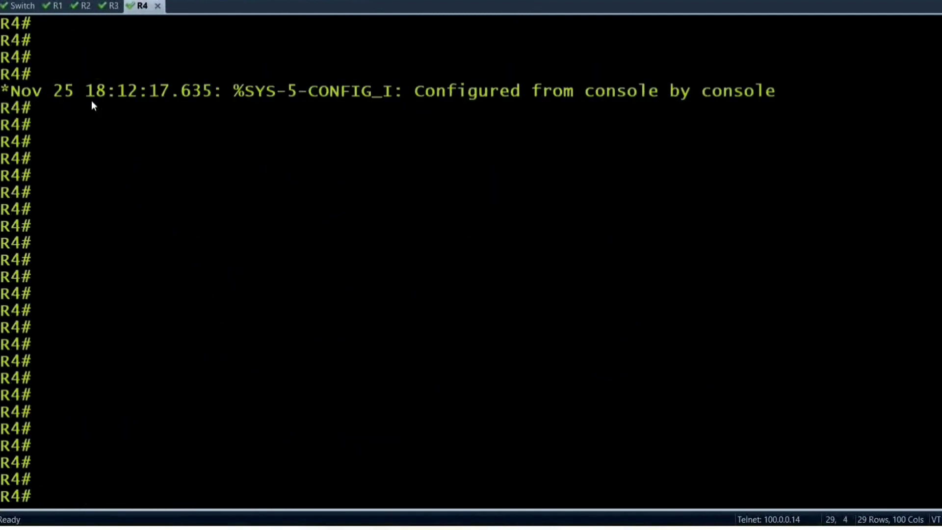
pyautogui.hotkey('ctrl', 'Tab')
pyautogui.hotkey('ctrl', 'Tab')
pyautogui.press('Return')
pyautogui.press('Return')
pyautogui.press('Return')
pyautogui.press('Return')
pyautogui.press('Return')
pyautogui.press('Return')
pyautogui.press('Return')
pyautogui.press('Return')
pyautogui.press('Return')
pyautogui.press('Return')
pyautogui.press('Return')
pyautogui.press('Return')
pyautogui.press('Return')
pyautogui.press('Return')
pyautogui.press('Return')
pyautogui.press('Return')
pyautogui.press('Return')
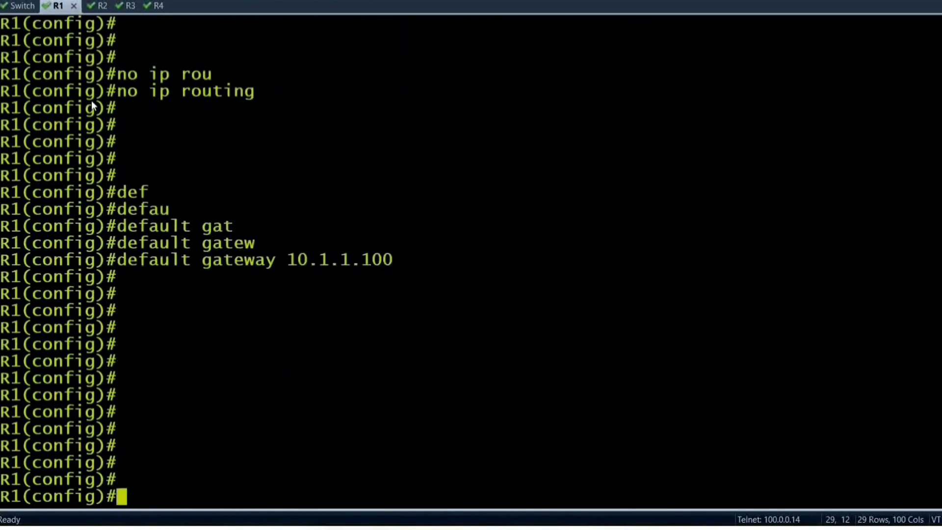
pyautogui.hotkey('ctrl', 'z')
pyautogui.press('Return')
pyautogui.press('Return')
pyautogui.press('Return')
pyautogui.press('Return')
pyautogui.press('Return')
pyautogui.press('Return')
pyautogui.press('Return')
pyautogui.press('Return')
pyautogui.press('Return')
pyautogui.press('Return')
pyautogui.press('Return')
pyautogui.press('Return')
pyautogui.press('Return')
pyautogui.press('Return')
pyautogui.press('Return')
pyautogui.press('Return')
pyautogui.press('Return')
pyautogui.press('Return')
pyautogui.press('Return')
pyautogui.press('Return')
pyautogui.press('Return')
pyautogui.press('Return')
pyautogui.press('Return')
pyautogui.press('Return')
pyautogui.press('Return')
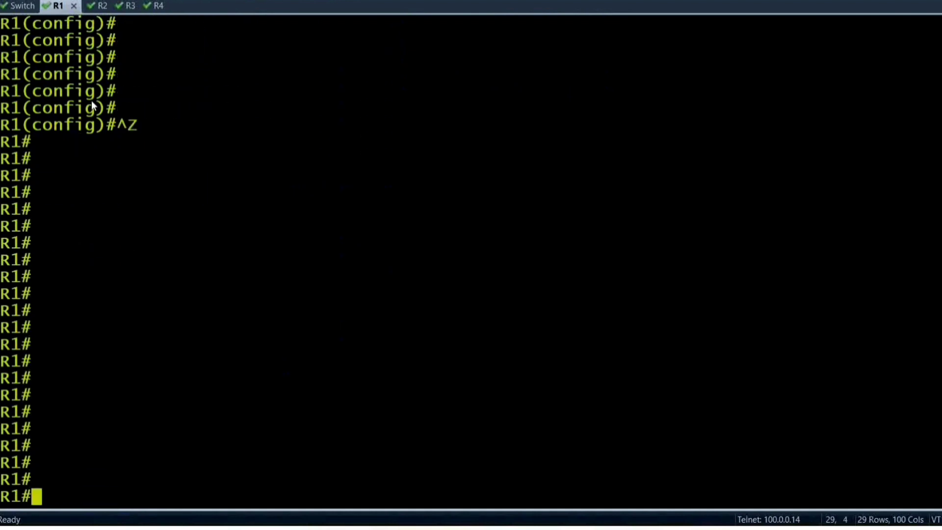
# Ping 10.1.1.1 from R1
pyautogui.write('ping')
pyautogui.hotkey('ctrl', 'r')
pyautogui.hotkey('ctrl', 'r')
pyautogui.hotkey('ctrl', 'r')
pyautogui.hotkey('ctrl', 'r')
pyautogui.hotkey('ctrl', 'r')
pyautogui.hotkey('ctrl', 'r')
pyautogui.hotkey('ctrl', 'r')
pyautogui.hotkey('ctrl', 'r')
pyautogui.hotkey('ctrl', 'r')
pyautogui.hotkey('ctrl', 'r')
pyautogui.hotkey('ctrl', 'r')
pyautogui.hotkey('ctrl', 'r')
pyautogui.hotkey('ctrl', 'r')
pyautogui.hotkey('ctrl', 'r')
pyautogui.hotkey('ctrl', 'r')
pyautogui.hotkey('ctrl', 'r')
pyautogui.hotkey('ctrl', 'r')
pyautogui.hotkey('ctrl', 'r')
pyautogui.hotkey('ctrl', 'r')
pyautogui.hotkey('ctrl', 'r')
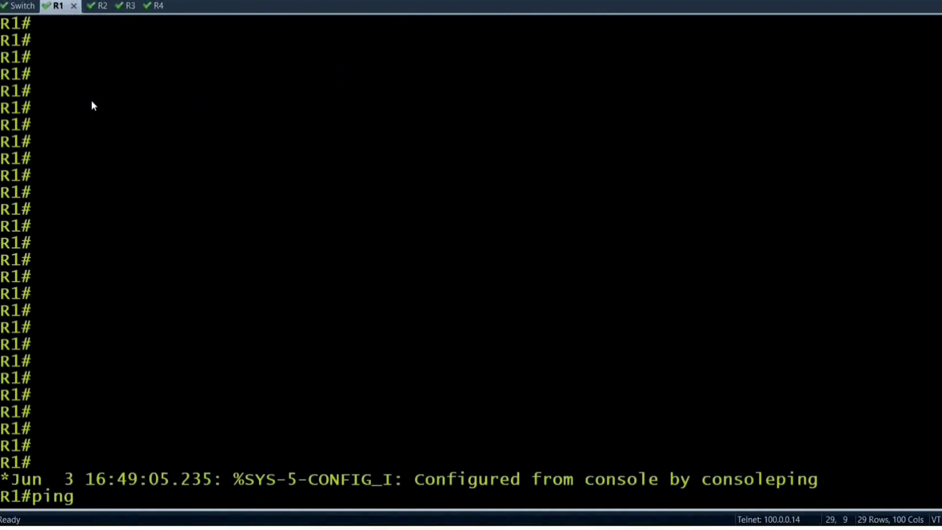
pyautogui.hotkey('ctrl', 'r')
pyautogui.hotkey('ctrl', 'r')
pyautogui.hotkey('ctrl', 'r')
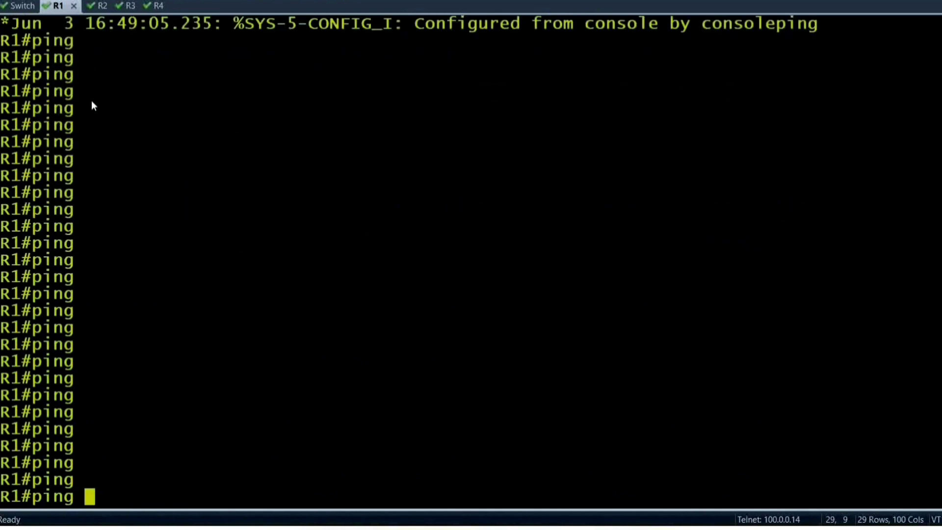
pyautogui.write('10.1.1.1')
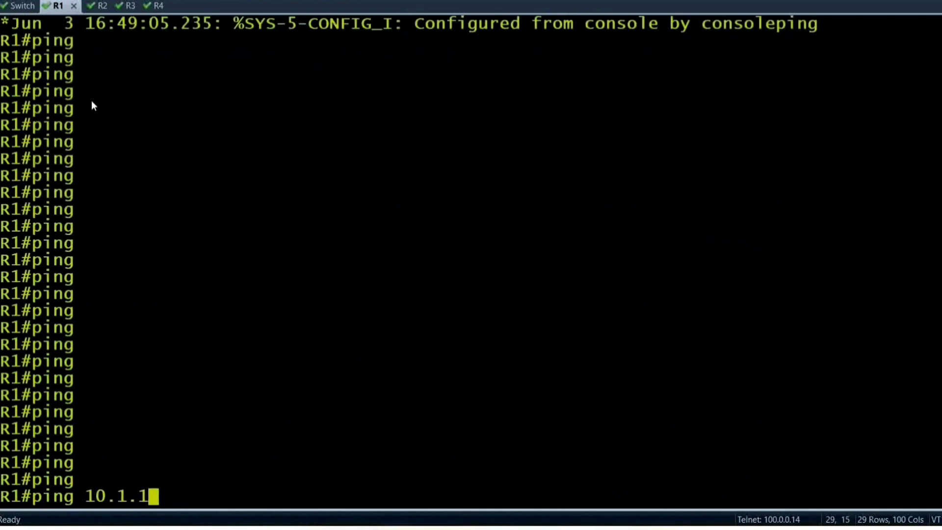
pyautogui.press('Return')
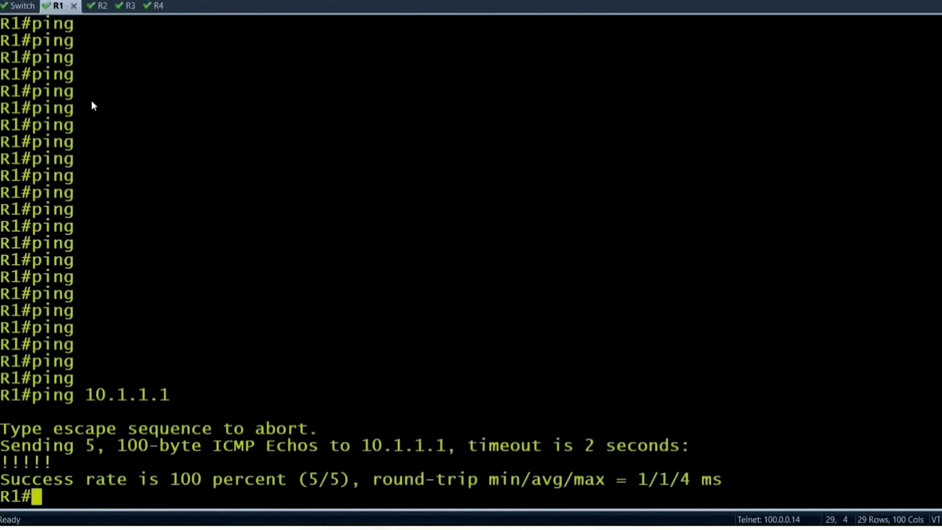
# Ping 10.1.1.2 from R1 to test connectivity within VLAN 10
pyautogui.press('Return')
pyautogui.press('Return')
pyautogui.press('Return')
pyautogui.press('Up')
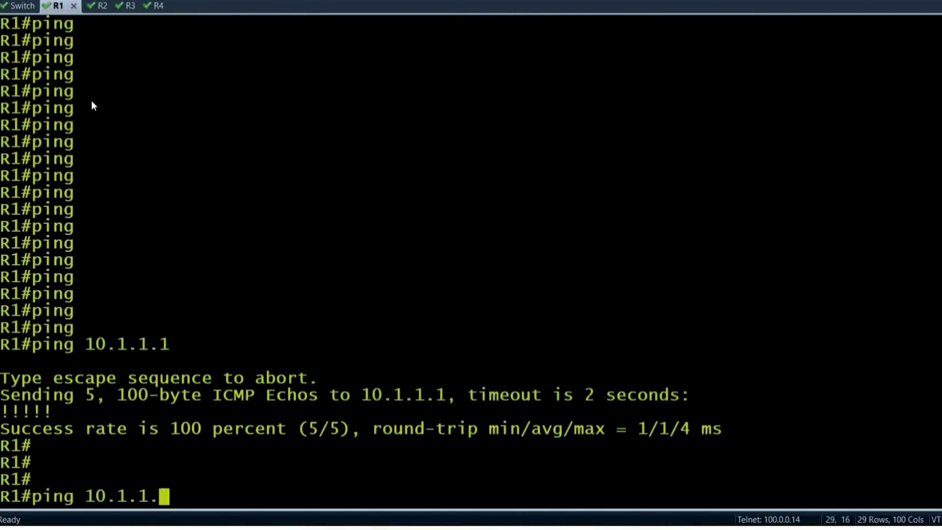
pyautogui.press('Return')
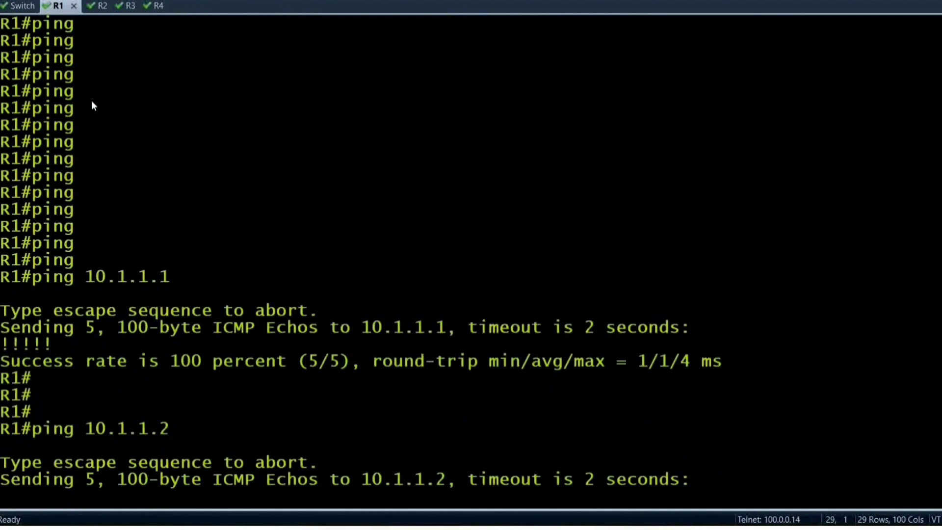
# Repeat the ping from R1 to 10.1.1.2
pyautogui.press('Return')
pyautogui.press('Return')
pyautogui.press('Return')
pyautogui.press('Return')
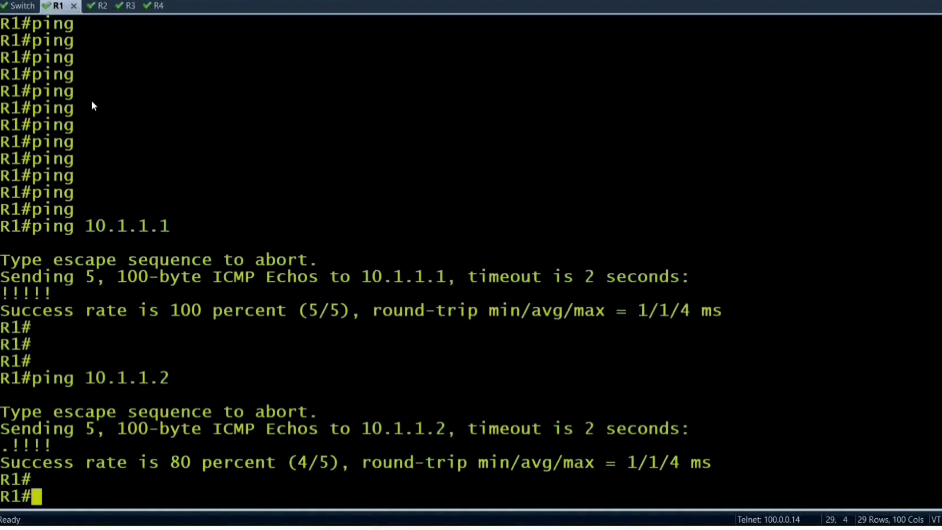
pyautogui.press('Up')
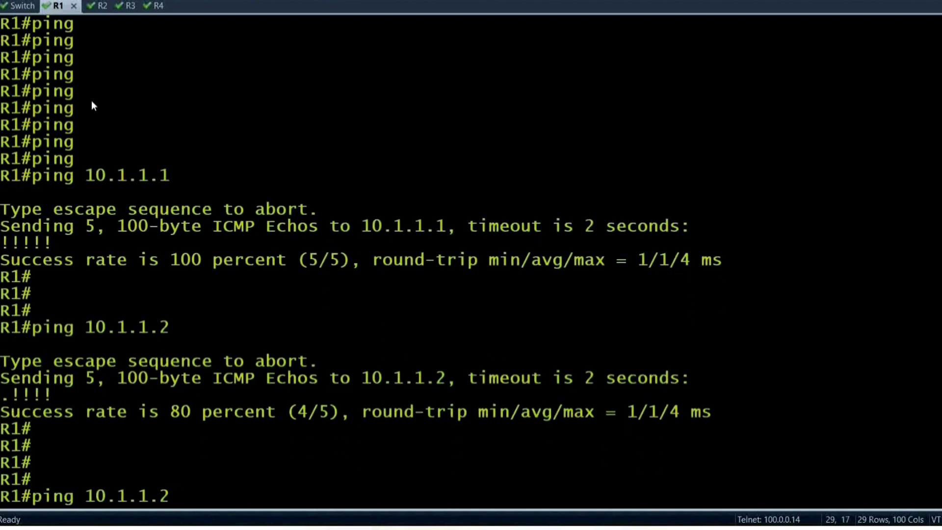
pyautogui.press('Return')
# Ping 20.1.1.1 from R1 to test routing between VLAN 10 and VLAN 20
pyautogui.press('Return')
pyautogui.press('Return')
pyautogui.press('Return')
pyautogui.press('Return')
pyautogui.press('Up')
pyautogui.press('BackSpace')
pyautogui.press('BackSpace')
pyautogui.press('BackSpace')
pyautogui.press('BackSpace')
pyautogui.press('BackSpace')
pyautogui.write('20.1.1.1')
pyautogui.press('Return')
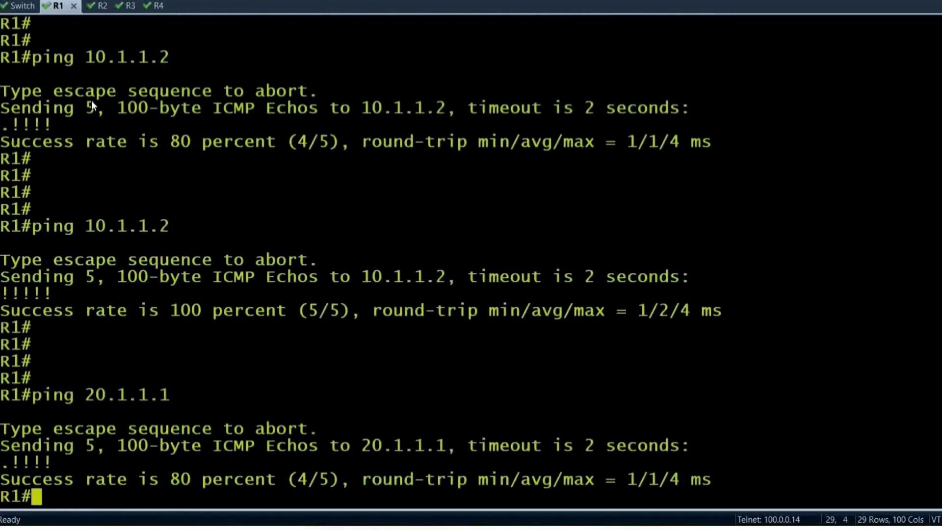
# Ping 20.1.1.2 from R1 to test reachability of the second host in VLAN 20
pyautogui.press('Return')
pyautogui.press('Return')
pyautogui.press('Return')
pyautogui.press('Return')
pyautogui.press('Up')
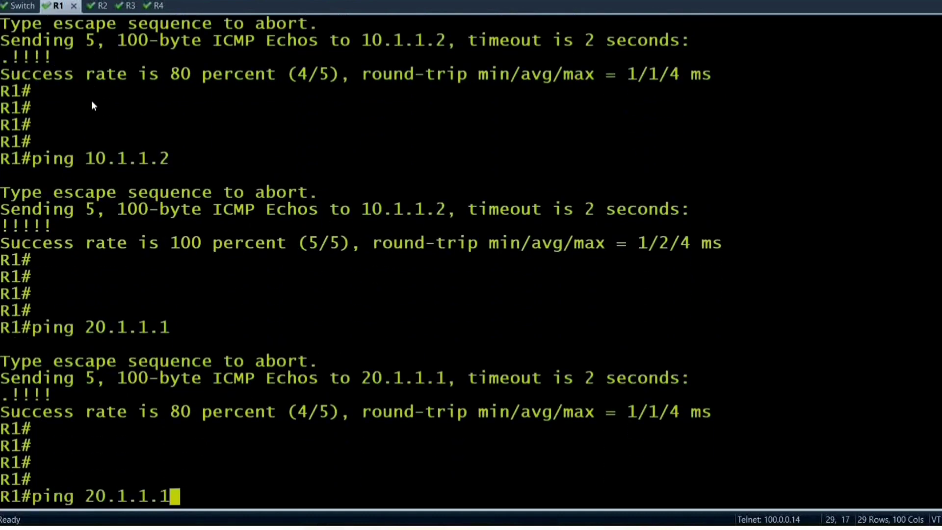
pyautogui.press('BackSpace')
pyautogui.write('.')
pyautogui.press('BackSpace')
pyautogui.write('1.2')
pyautogui.press('Return')
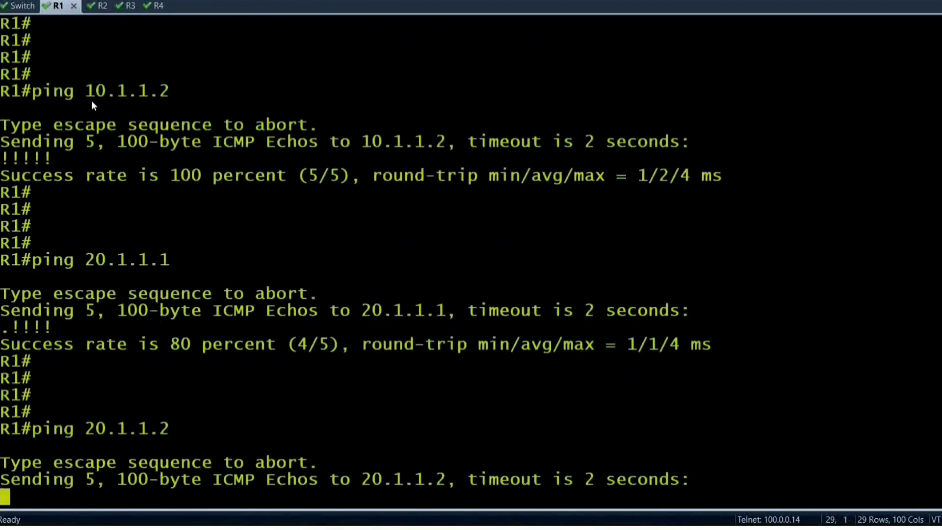
# Trace the route from R1 to 20.1.1.1
pyautogui.press('Return')
pyautogui.press('Return')
pyautogui.press('Return')
pyautogui.press('Return')
pyautogui.press('Return')
pyautogui.press('Return')
pyautogui.press('Return')
pyautogui.press('Return')
pyautogui.press('Return')
pyautogui.press('Return')
pyautogui.press('Return')
pyautogui.press('Return')
pyautogui.press('Return')
pyautogui.press('Return')
pyautogui.press('Return')
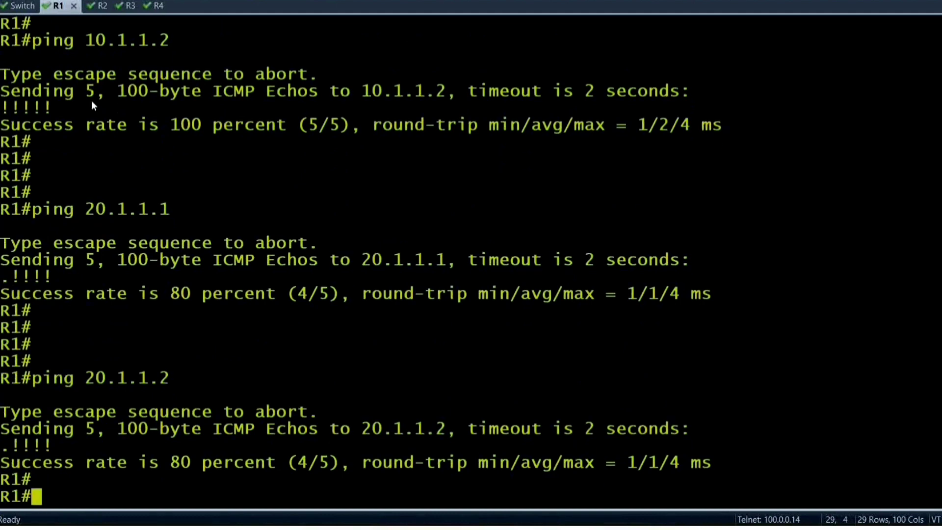
pyautogui.write('tr')
pyautogui.press('Tab')
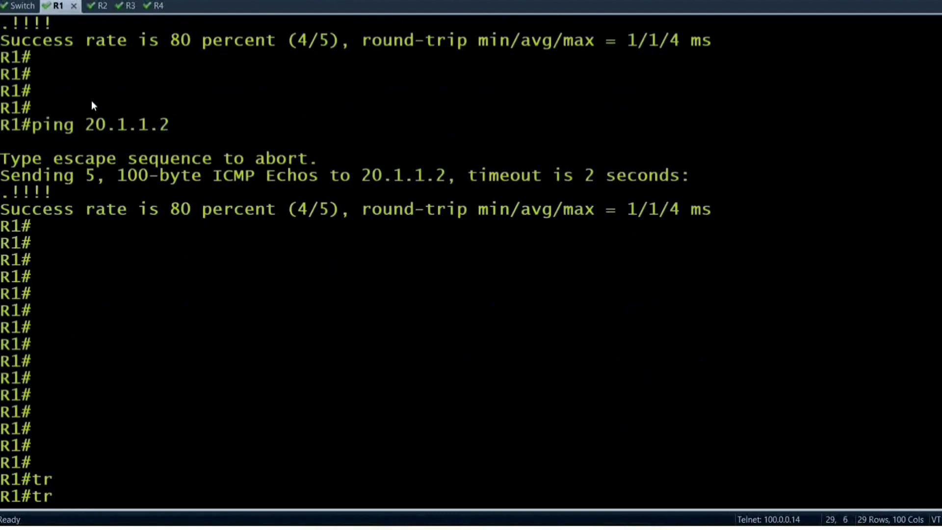
pyautogui.write('ac')
pyautogui.press('Tab')
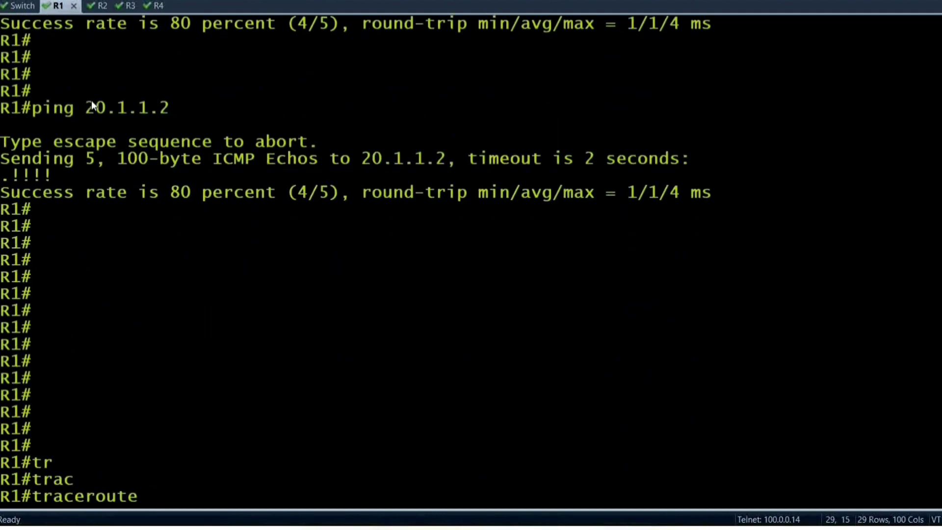
pyautogui.write('20.1.1.1')
pyautogui.press('Return')
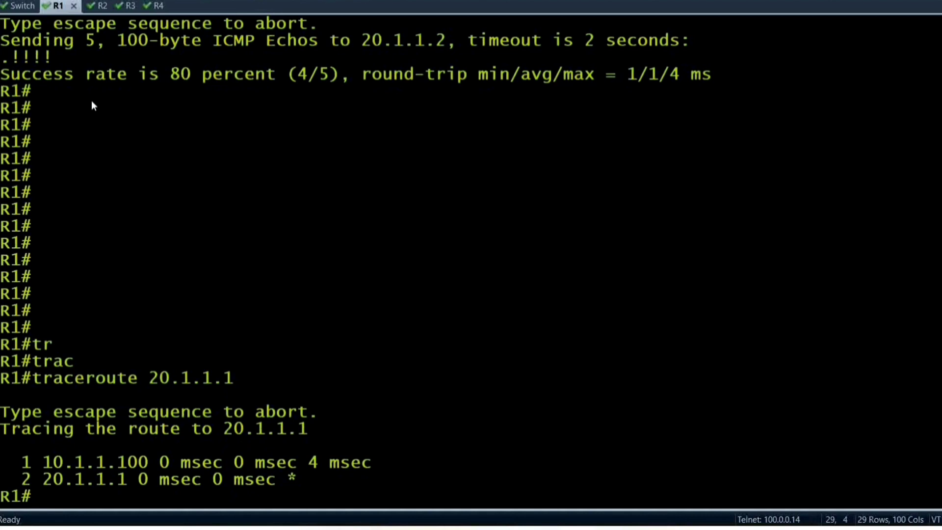
# Highlight the first-hop and second-hop addresses in R1's traceroute output to examine the path between the VLANs
pyautogui.moveTo(40, 458); pyautogui.dragTo(148, 457)
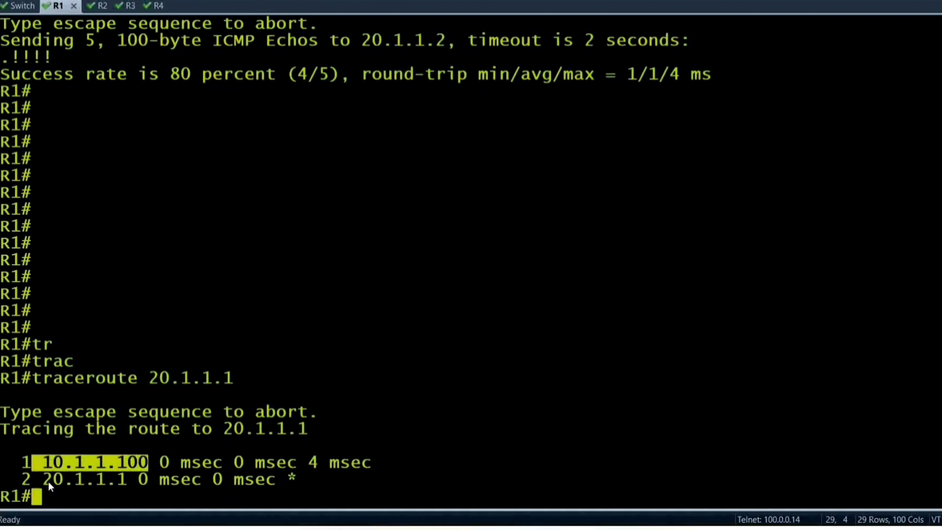
pyautogui.moveTo(40, 479); pyautogui.dragTo(136, 484)
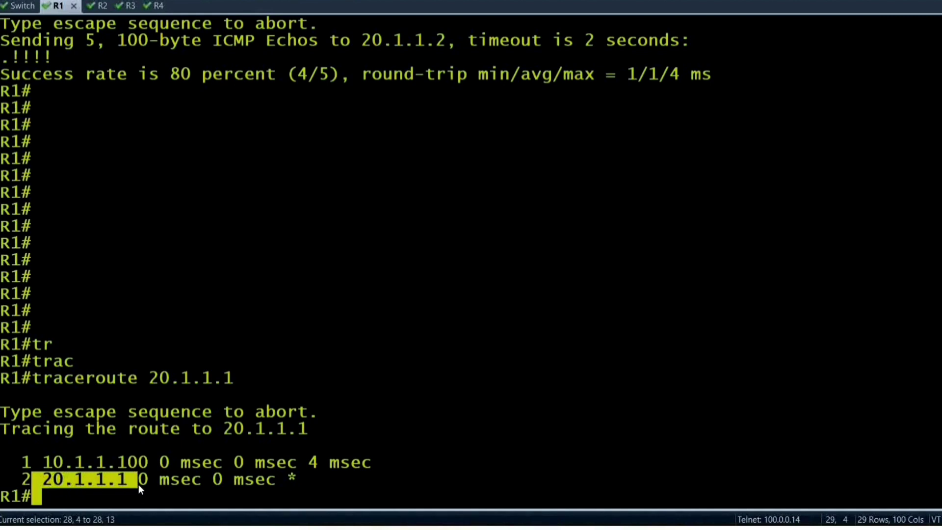
pyautogui.press('Return')
pyautogui.press('Return')
pyautogui.press('Return')
pyautogui.press('Return')
pyautogui.press('Return')
pyautogui.press('Return')
pyautogui.press('Return')
pyautogui.press('Return')
pyautogui.press('Return')
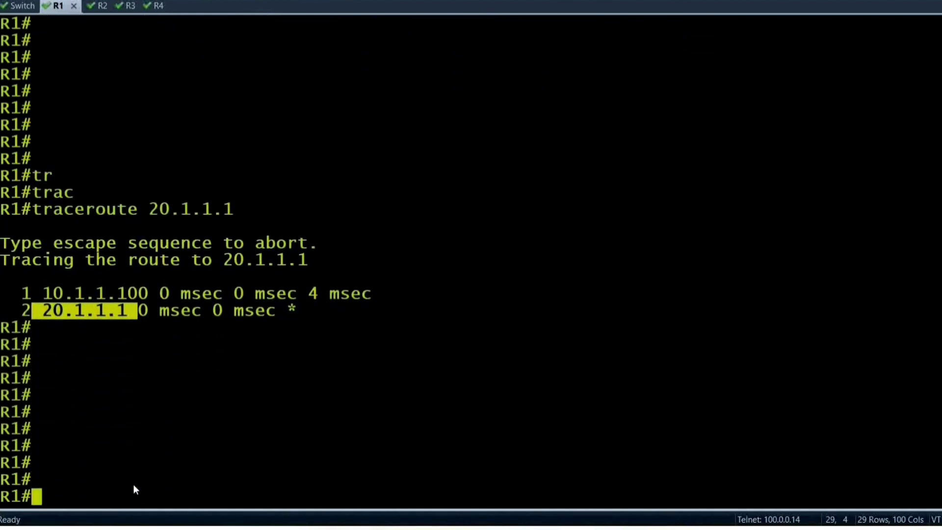
# Switch to the R3 session and leave global configuration mode for the privileged EXEC prompt
pyautogui.hotkey('ctrl', 'Tab')
pyautogui.press('Return')
pyautogui.press('Return')
pyautogui.hotkey('ctrl', 'Tab')
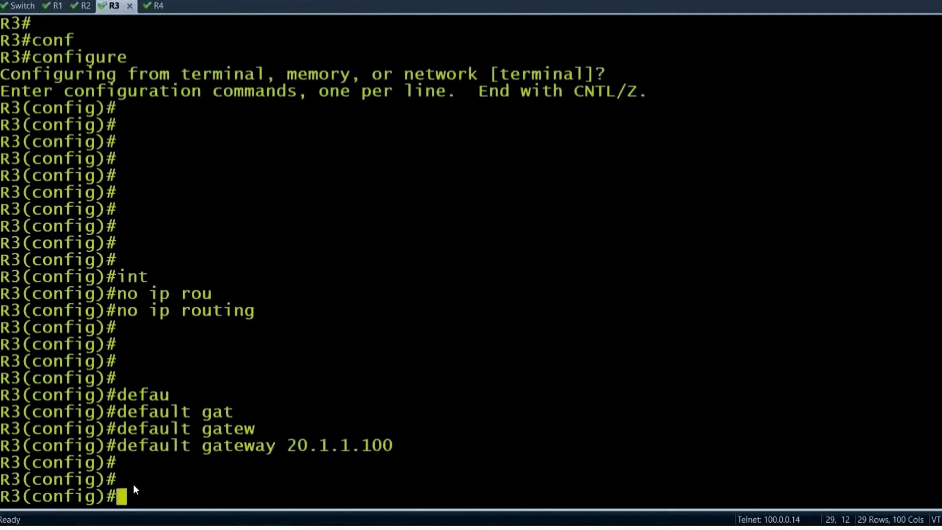
pyautogui.hotkey('ctrl', 'z')
pyautogui.press('Return')
pyautogui.press('Return')
pyautogui.press('Return')
pyautogui.press('Return')
pyautogui.press('Return')
pyautogui.press('Return')
pyautogui.press('Return')
pyautogui.press('Return')
pyautogui.press('Return')
pyautogui.press('Return')
pyautogui.press('Return')
pyautogui.press('Return')
pyautogui.press('Return')
pyautogui.press('Return')
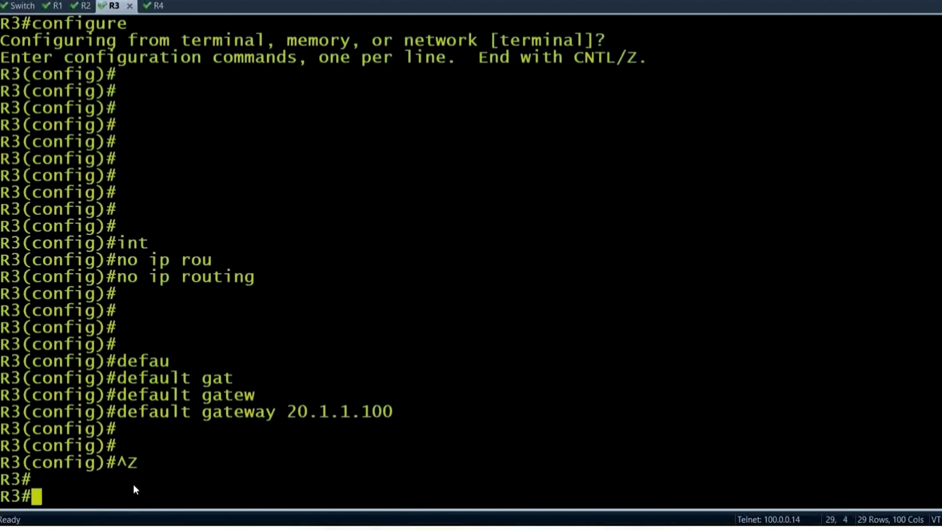
pyautogui.press('Return')
pyautogui.press('Return')
pyautogui.press('Return')
pyautogui.press('Return')
pyautogui.press('Return')
pyautogui.press('Return')
pyautogui.press('Return')
pyautogui.press('Return')
pyautogui.press('Return')
pyautogui.press('Return')
pyautogui.press('Return')
pyautogui.press('Return')
pyautogui.press('Return')
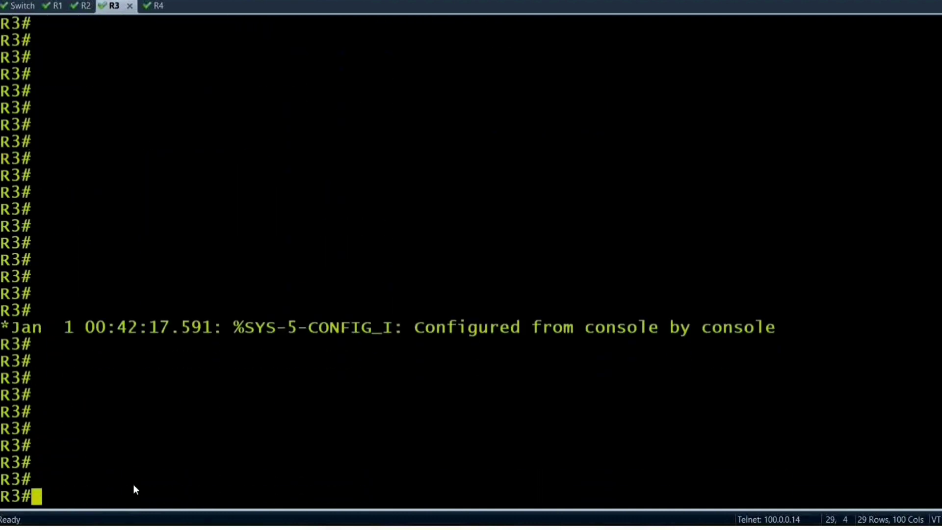
# Ping 10.1.1.1 from R3 to test routing from VLAN 20 to VLAN 10
pyautogui.write('ping 10.1.1.1')
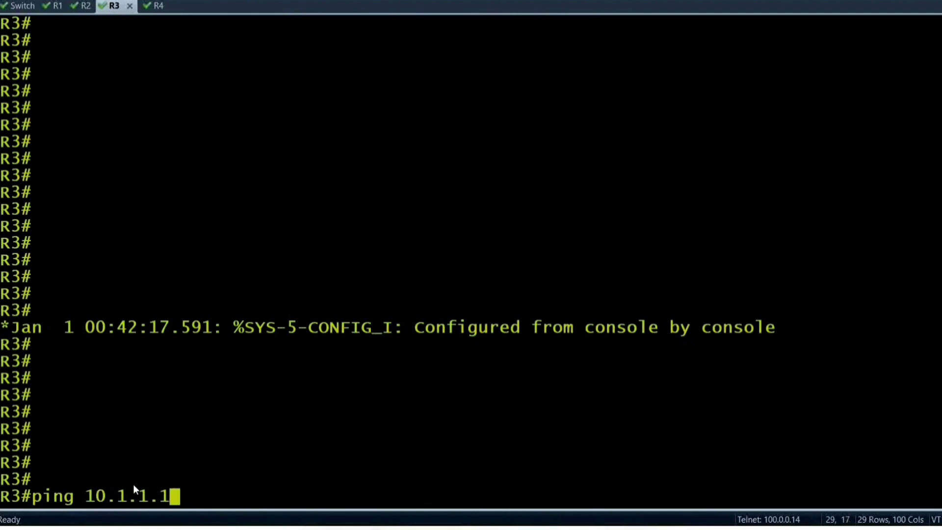
pyautogui.press('Return')
pyautogui.press('Return')
pyautogui.press('Return')
pyautogui.press('Return')
pyautogui.press('Return')
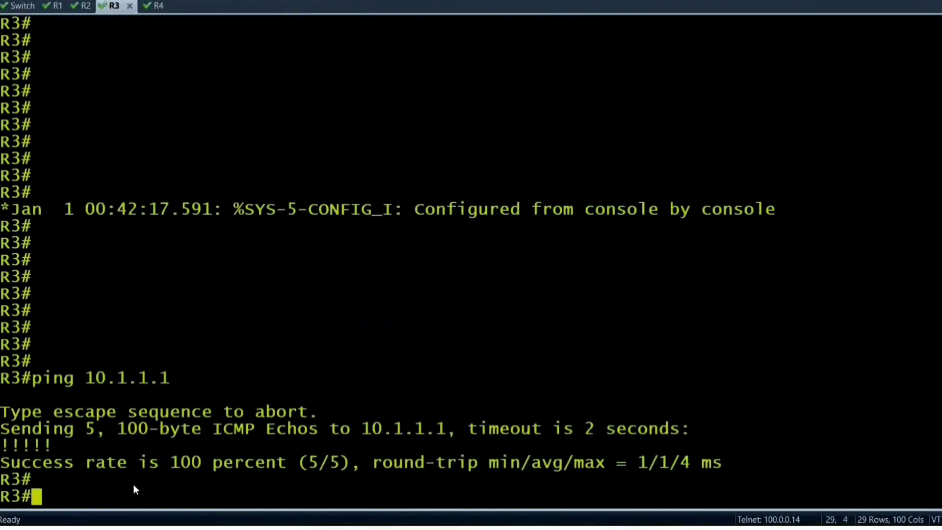
pyautogui.press('Return')
pyautogui.press('Return')
# Trace the route from R3 to 10.1.1.1 and highlight the first-hop address in the output
pyautogui.write('trac')
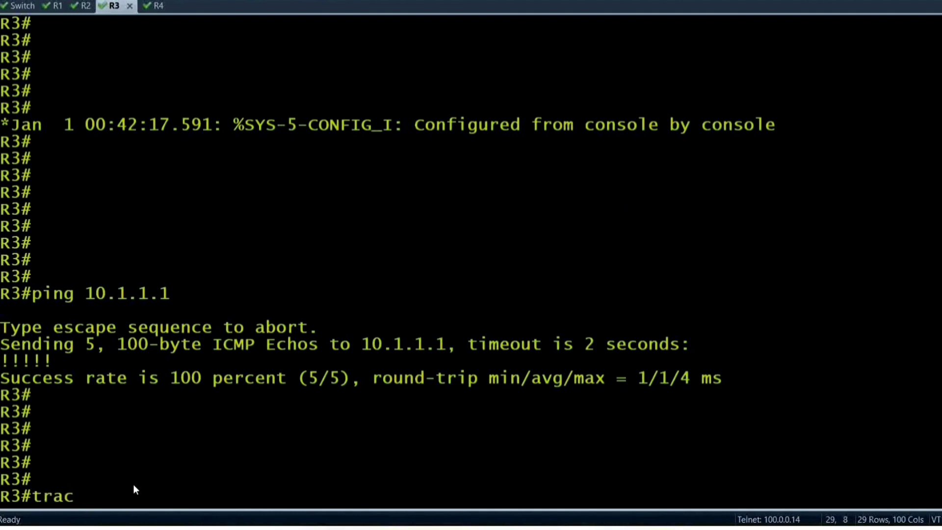
pyautogui.press('Tab')
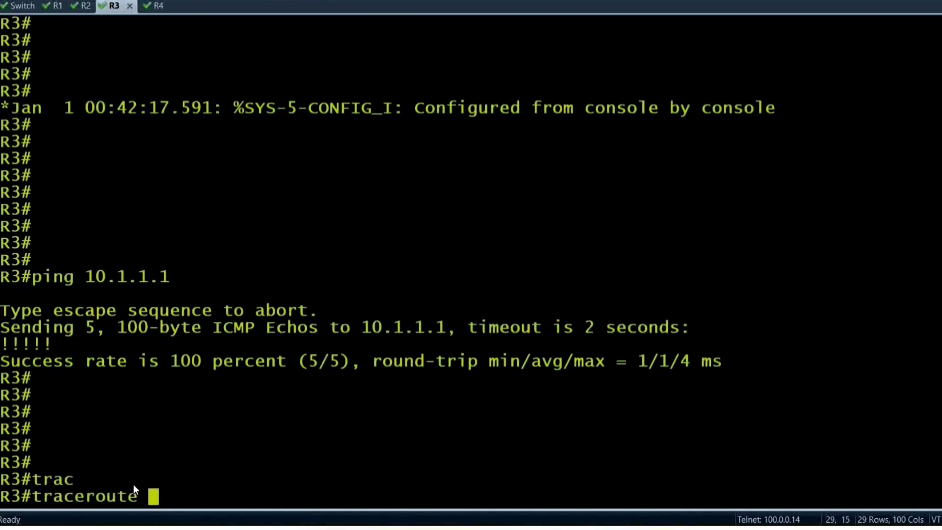
pyautogui.write('10.1.1.1')
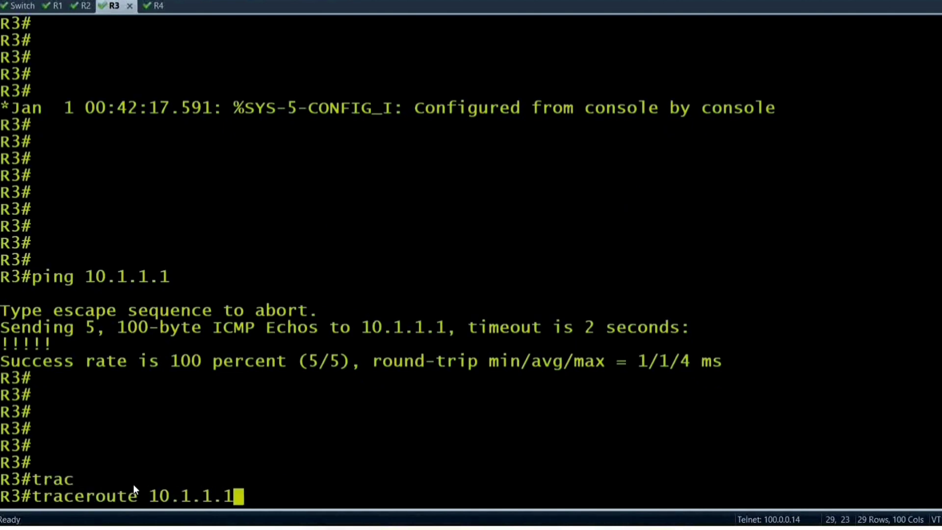
pyautogui.press('Return')
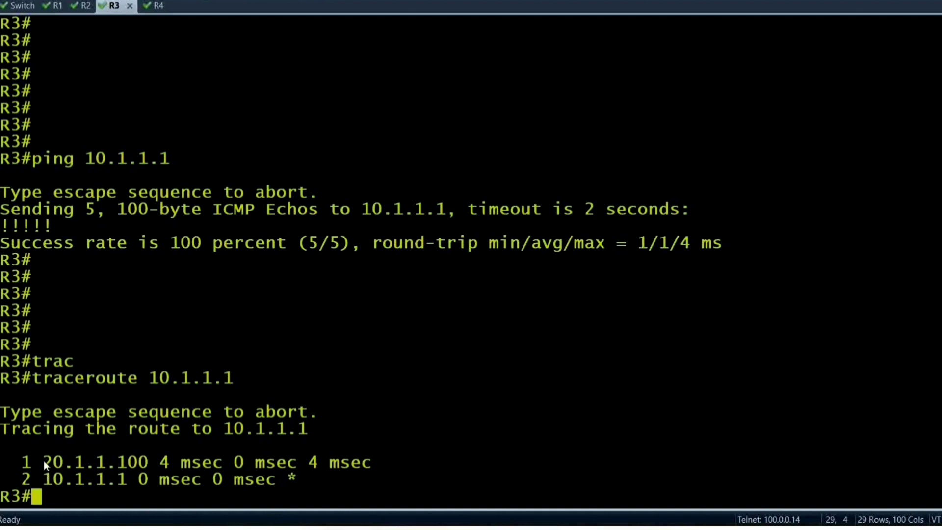
pyautogui.moveTo(43, 461); pyautogui.dragTo(151, 464)
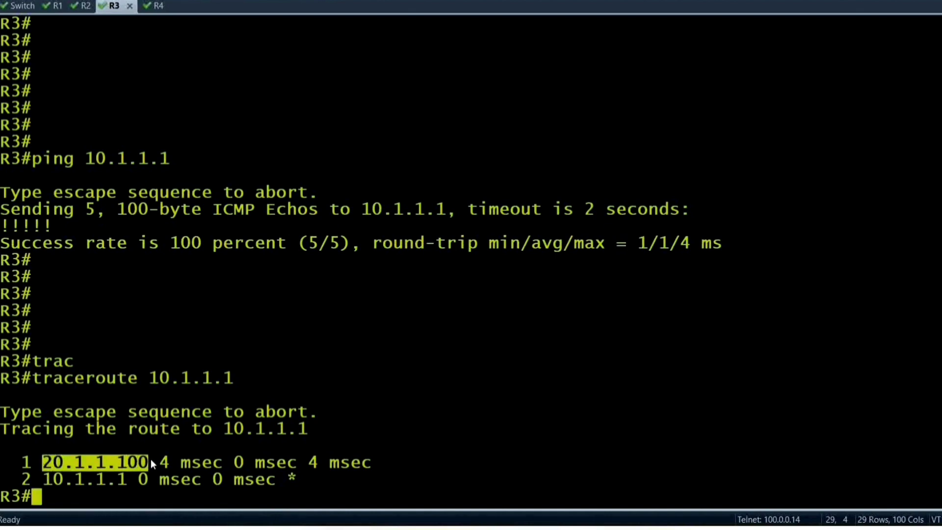
pyautogui.press('Return')
pyautogui.press('Return')
pyautogui.press('Return')
pyautogui.press('Return')
# Switch to the Switch session and exit interface and global configuration modes to the privileged EXEC prompt
pyautogui.hotkey('ctrl', 'Tab')
pyautogui.press('Return')
pyautogui.press('Return')
pyautogui.press('Return')
pyautogui.press('Return')
pyautogui.press('Return')
pyautogui.hotkey('ctrl', 'Tab')
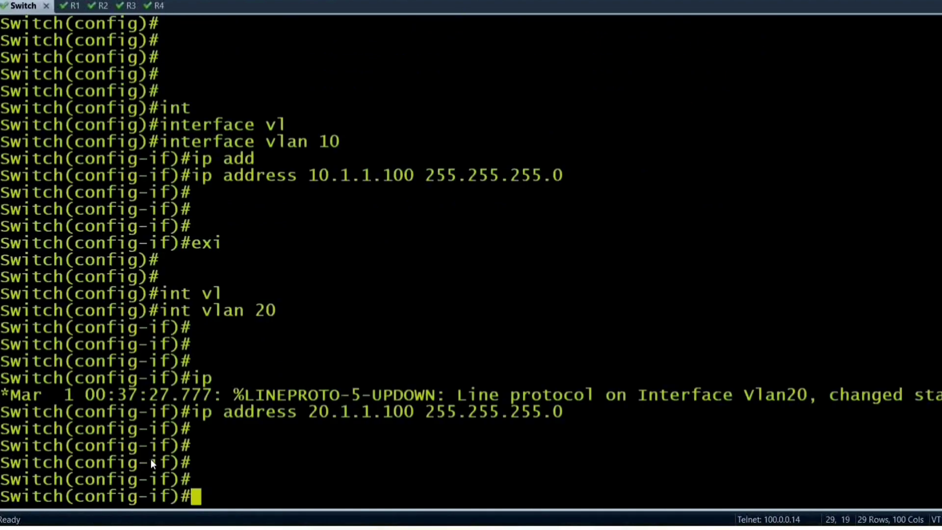
pyautogui.press('Return')
pyautogui.press('Return')
pyautogui.press('Return')
pyautogui.press('Return')
pyautogui.write('ex')
pyautogui.press('Return')
pyautogui.press('Return')
pyautogui.write('exi')
pyautogui.press('Return')
pyautogui.press('Return')
pyautogui.press('Return')
pyautogui.press('Return')
pyautogui.press('Return')
pyautogui.press('Return')
pyautogui.press('Return')
pyautogui.press('Return')
pyautogui.press('Return')
pyautogui.press('Return')
pyautogui.press('Return')
pyautogui.press('Return')
pyautogui.press('Return')
pyautogui.press('Return')
pyautogui.press('Return')
pyautogui.press('Return')
pyautogui.press('Return')
pyautogui.press('Return')
pyautogui.press('Return')
pyautogui.press('Return')
pyautogui.press('Return')
pyautogui.press('Return')
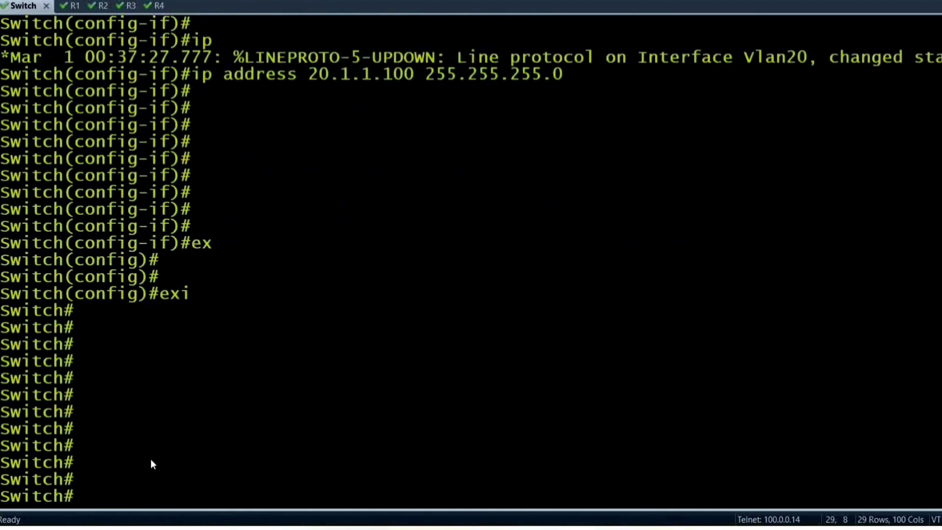
pyautogui.write('conf')
pyautogui.press('Tab')
pyautogui.press('Return')
pyautogui.press('Return')
pyautogui.press('Return')
pyautogui.press('Return')
pyautogui.press('Return')
pyautogui.press('Return')
pyautogui.press('Return')
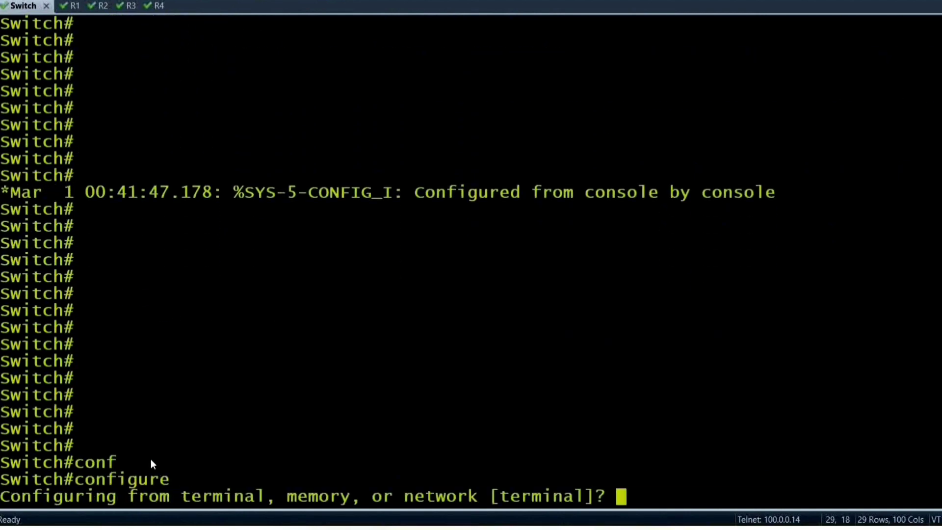
pyautogui.press('Return')
pyautogui.write('exi')
pyautogui.press('Return')
pyautogui.press('Return')
pyautogui.press('Return')
pyautogui.press('Return')
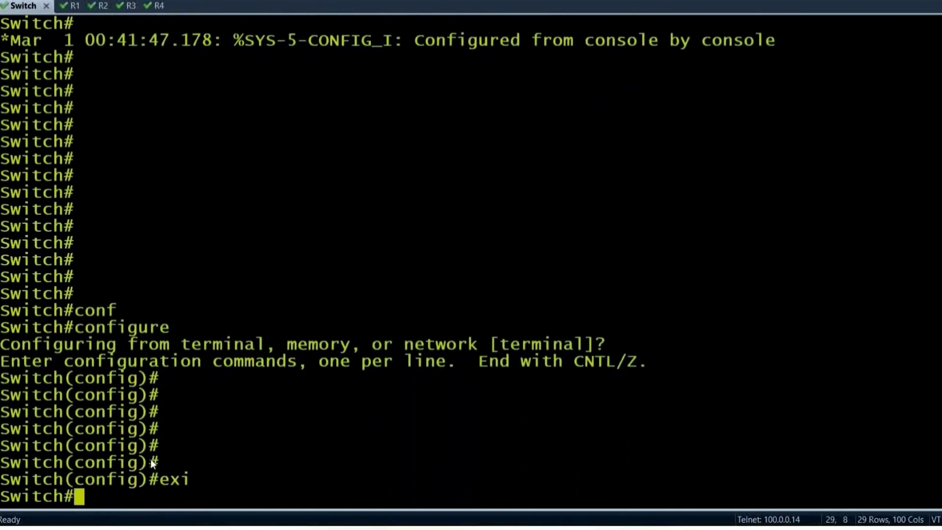
# Run show ip int br on the switch to examine the addresses and status of its VLAN and physical interfaces
pyautogui.press('Return')
pyautogui.press('Return')
pyautogui.press('Return')
pyautogui.press('Return')
pyautogui.press('Return')
pyautogui.press('Return')
pyautogui.press('Return')
pyautogui.press('Return')
pyautogui.press('Return')
pyautogui.press('Return')
pyautogui.press('Return')
pyautogui.press('Return')
pyautogui.press('Return')
pyautogui.press('Return')
pyautogui.press('Return')
pyautogui.press('Return')
pyautogui.press('Return')
pyautogui.press('Return')
pyautogui.press('Return')
pyautogui.press('Return')
pyautogui.write('sh')
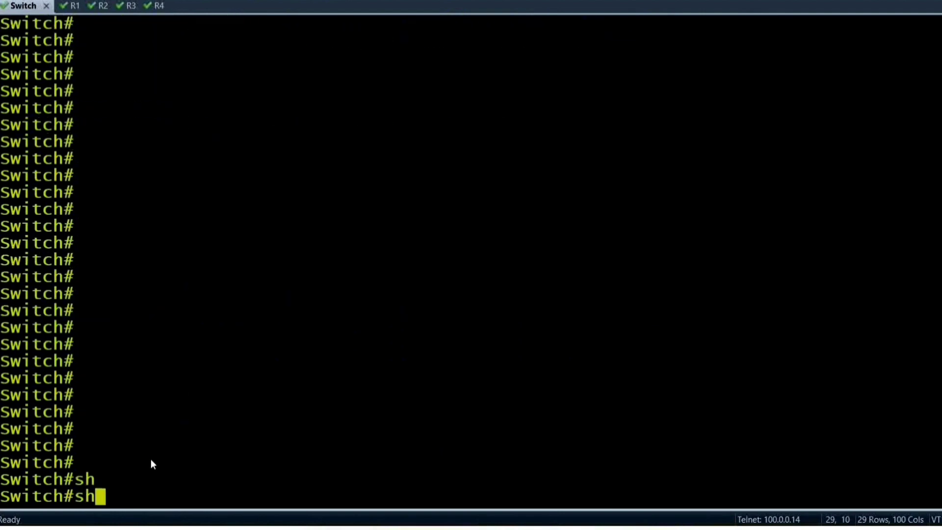
pyautogui.write('ow ')
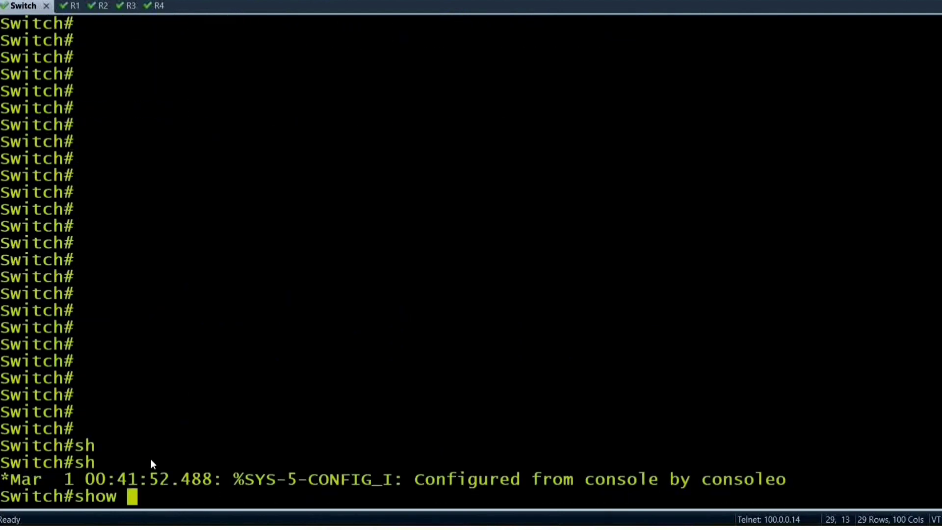
pyautogui.write('ip int br')
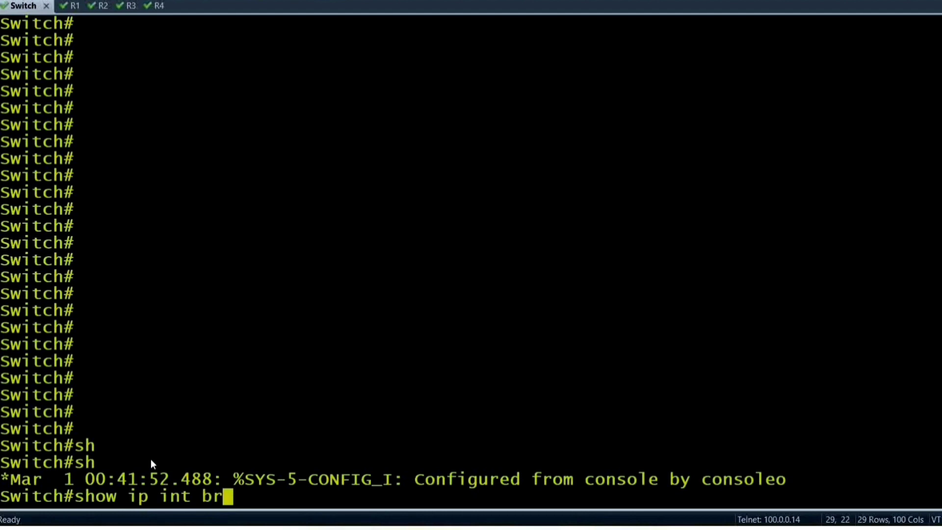
pyautogui.press('Return')
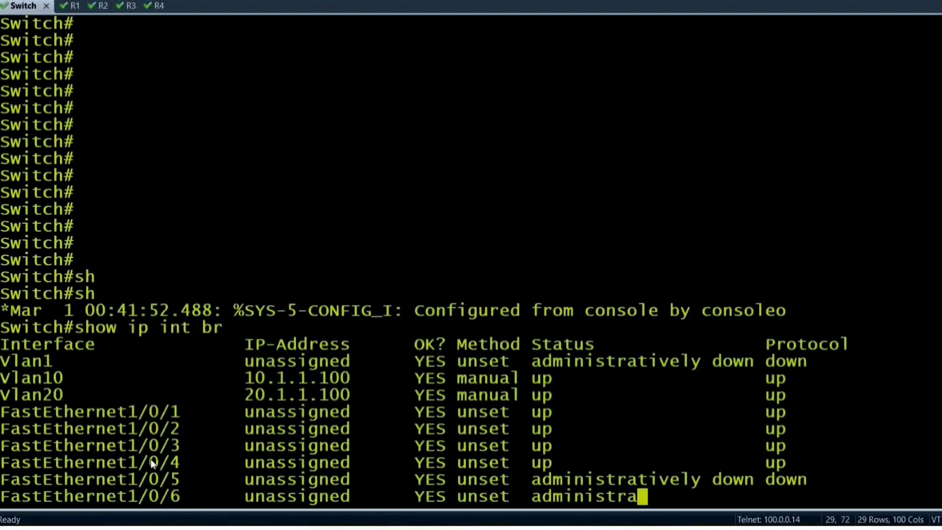
pyautogui.press('Return')
pyautogui.press('Return')
pyautogui.press('Return')
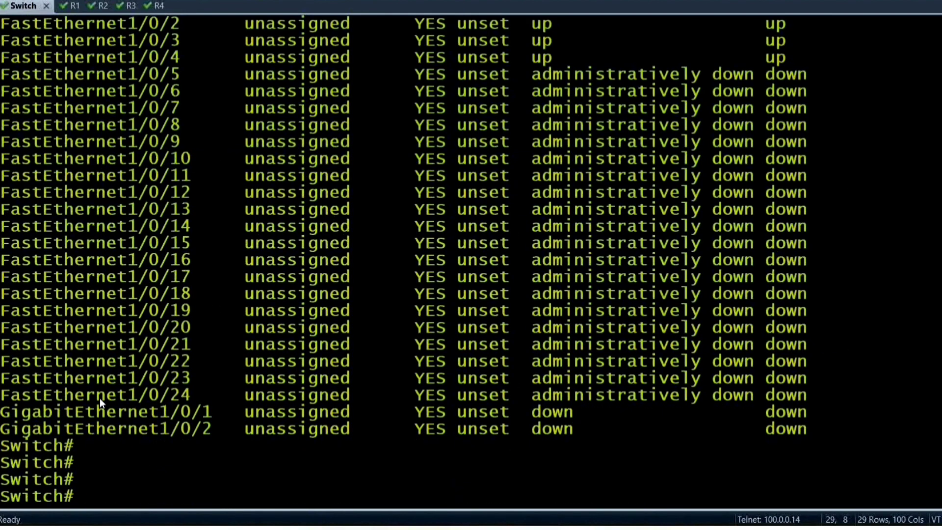
# Run show ip int br | ex un on the switch and highlight the VLAN interface rows in the output
pyautogui.press('Up')
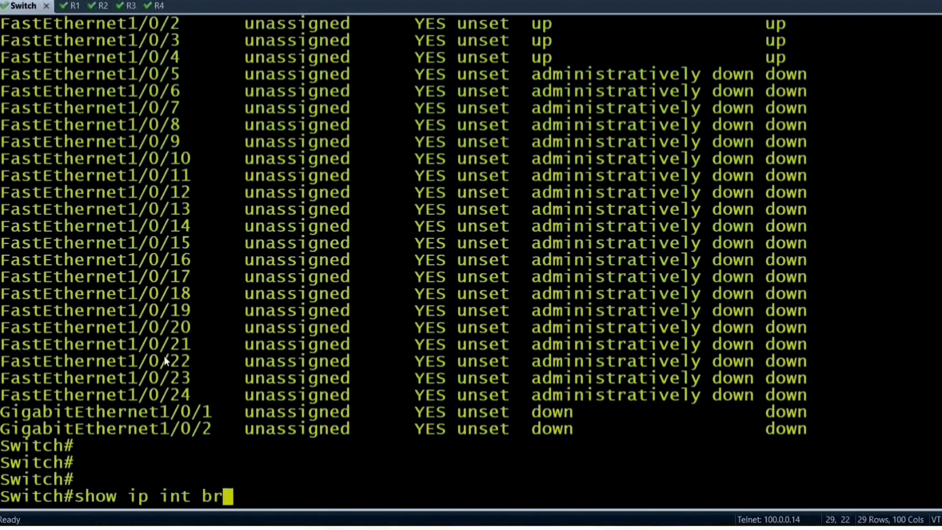
pyautogui.write('| ex un')
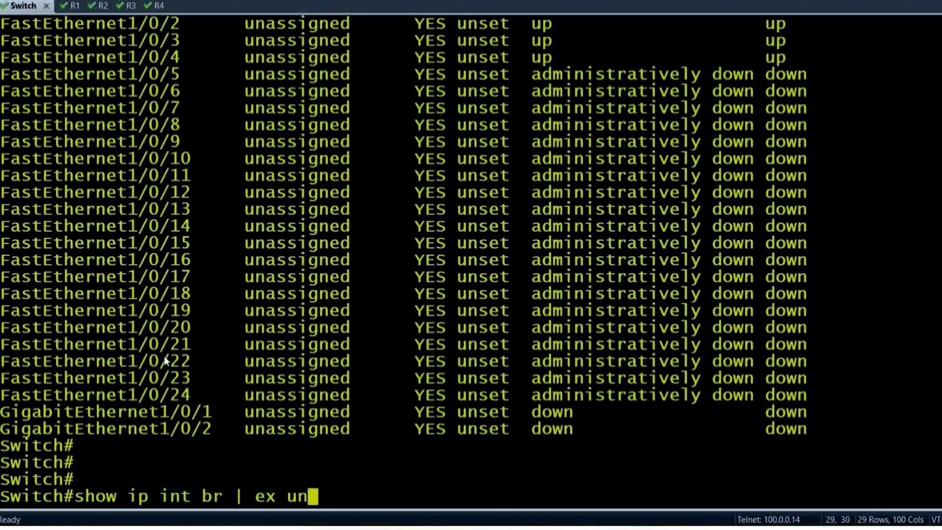
pyautogui.press('Return')
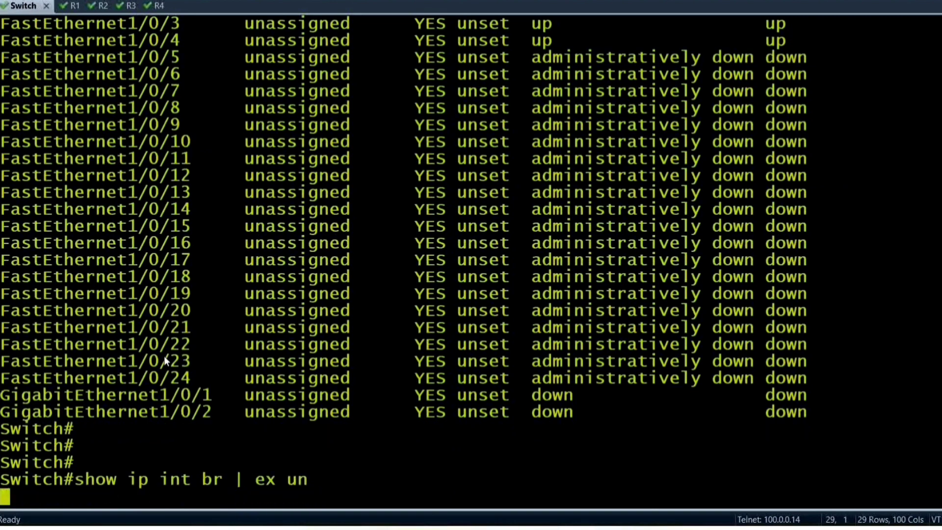
pyautogui.moveTo(7, 458); pyautogui.dragTo(378, 466)
pyautogui.moveTo(40, 478); pyautogui.dragTo(331, 484)
pyautogui.click(331, 484)
pyautogui.press('Return')
pyautogui.press('Return')
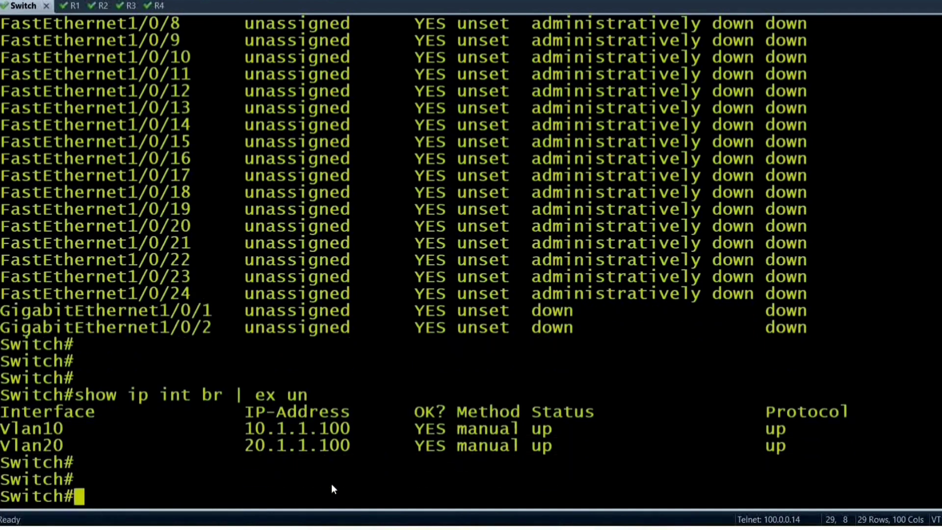
# Run show version on the switch and highlight the C3750 platform name in the output
pyautogui.press('Return')
pyautogui.press('Return')
pyautogui.press('Return')
pyautogui.write('s')
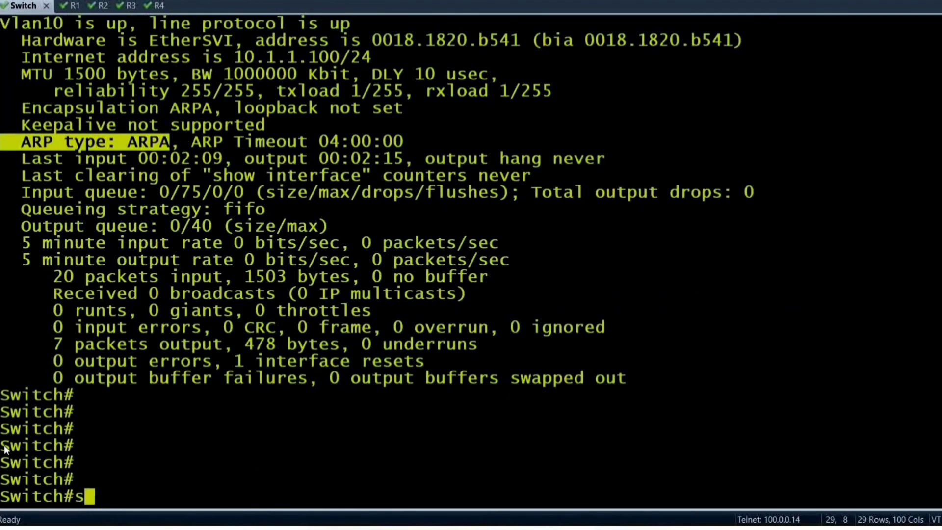
pyautogui.write('ho')
pyautogui.press('Tab')
pyautogui.write('ver')
pyautogui.press('Tab')
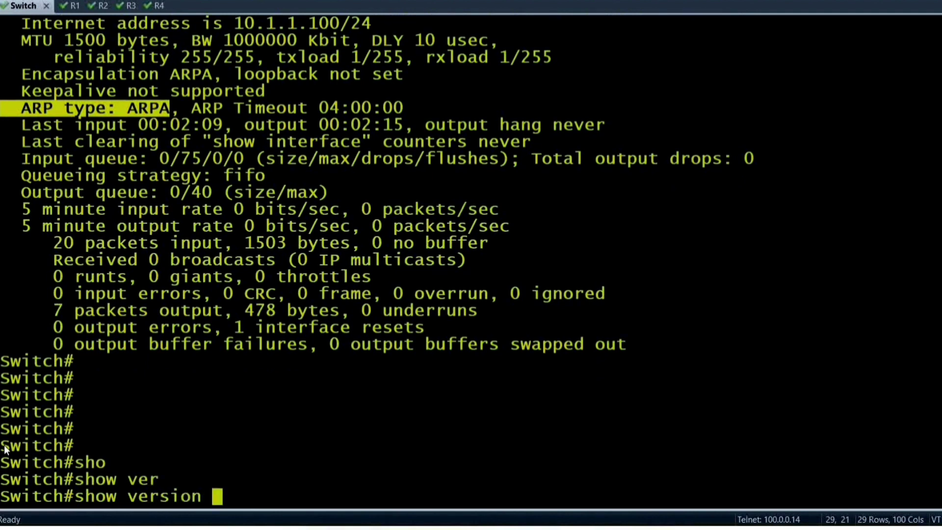
pyautogui.press('Return')
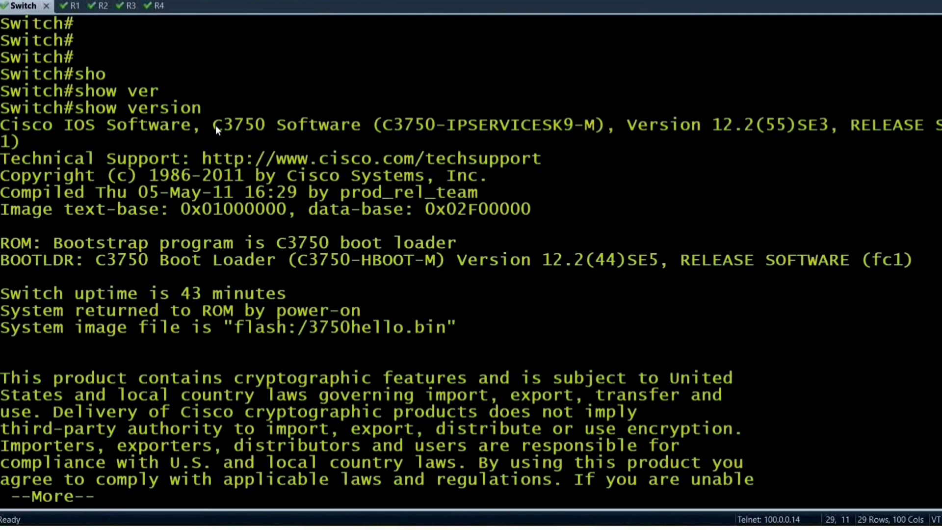
pyautogui.moveTo(211, 125); pyautogui.dragTo(270, 125)
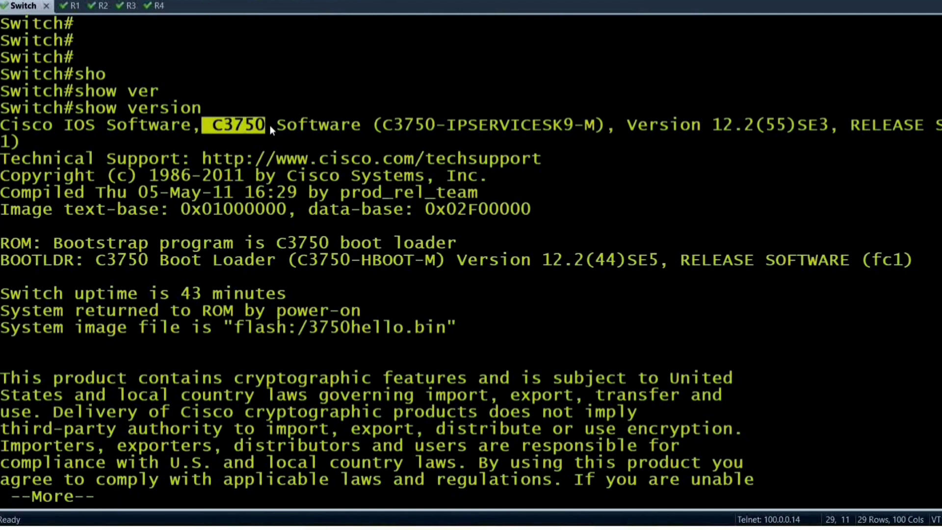
# Page through the rest of the show version output to examine the switch's hardware, interface and software image details
pyautogui.press('Return')
pyautogui.press('Return')
pyautogui.press('Return')
pyautogui.press('Return')
pyautogui.press('Return')
pyautogui.press('Return')
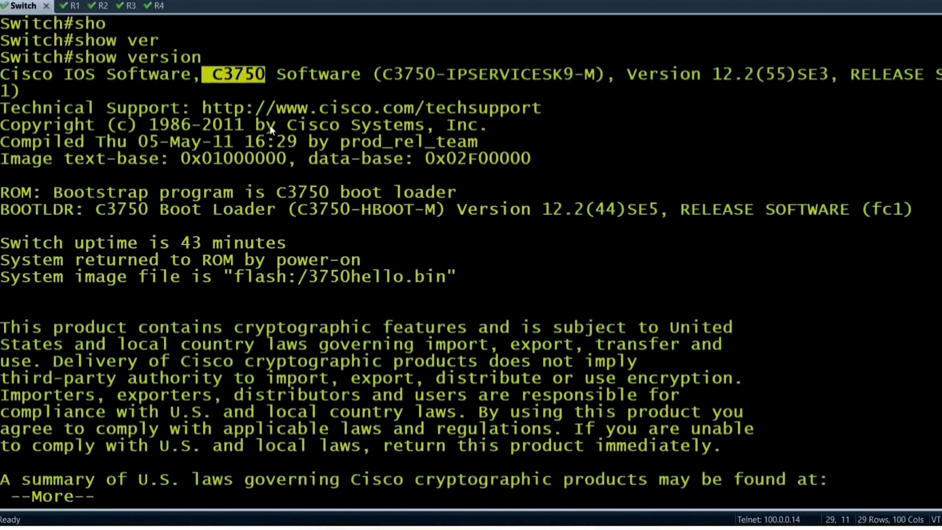
pyautogui.press('Return')
pyautogui.press('Return')
pyautogui.press('Return')
pyautogui.press('Return')
pyautogui.press('Return')
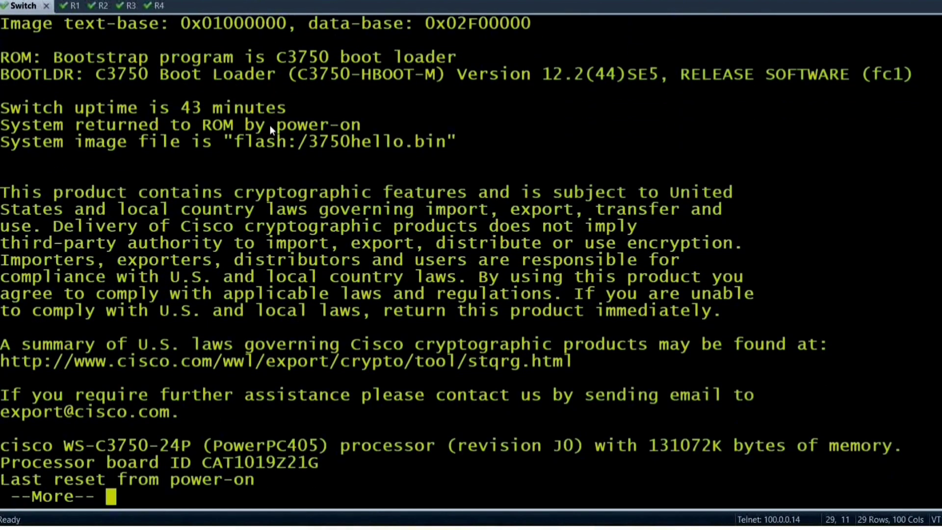
pyautogui.press('Return')
pyautogui.press('Return')
pyautogui.press('Return')
pyautogui.press('Return')
pyautogui.press('Return')
pyautogui.press('Return')
pyautogui.press('Return')
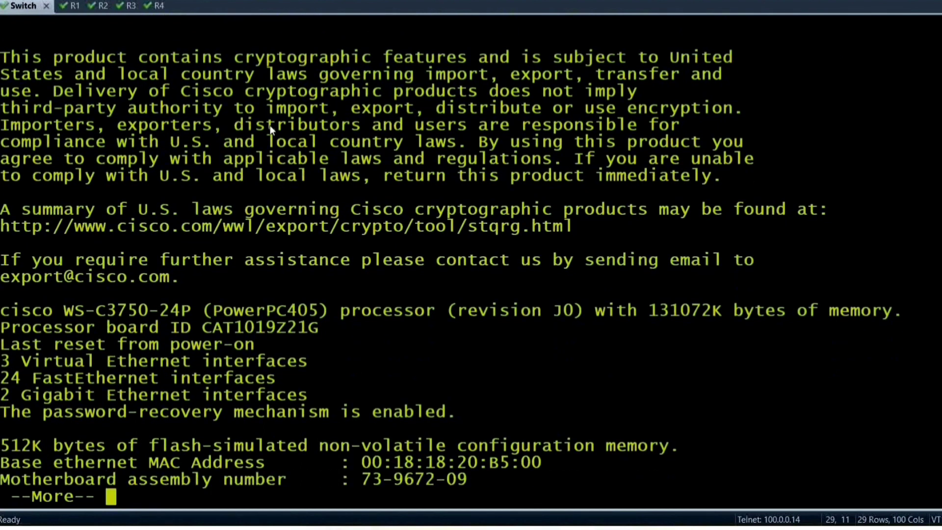
pyautogui.press('Return')
pyautogui.press('Return')
pyautogui.press('Return')
pyautogui.press('Return')
pyautogui.press('Return')
pyautogui.press('Return')
pyautogui.press('Return')
pyautogui.press('Return')
pyautogui.press('Return')
pyautogui.press('Return')
pyautogui.press('Return')
pyautogui.press('Return')
pyautogui.press('Return')
pyautogui.press('Return')
pyautogui.press('Return')
pyautogui.press('Return')
pyautogui.press('Return')
pyautogui.press('Return')
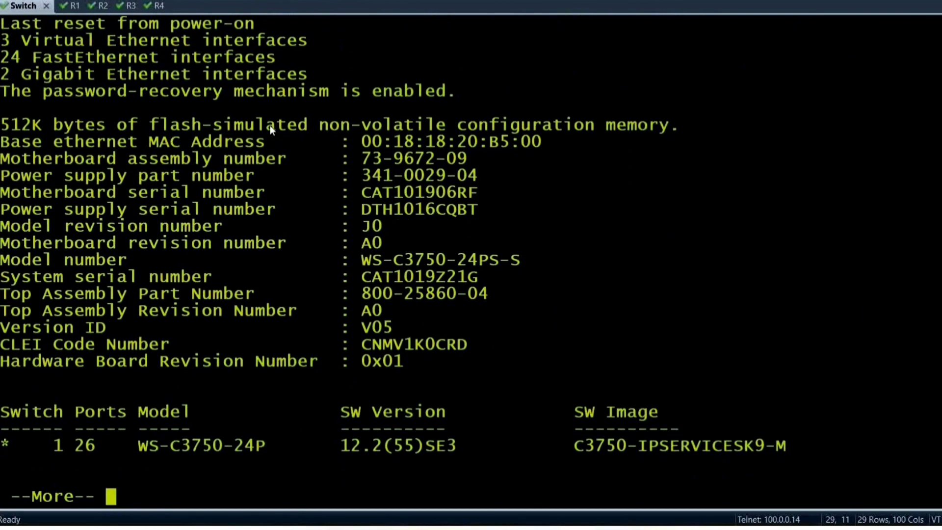
pyautogui.press('Return')
pyautogui.press('Return')
pyautogui.press('Return')
pyautogui.press('Return')
pyautogui.press('Return')
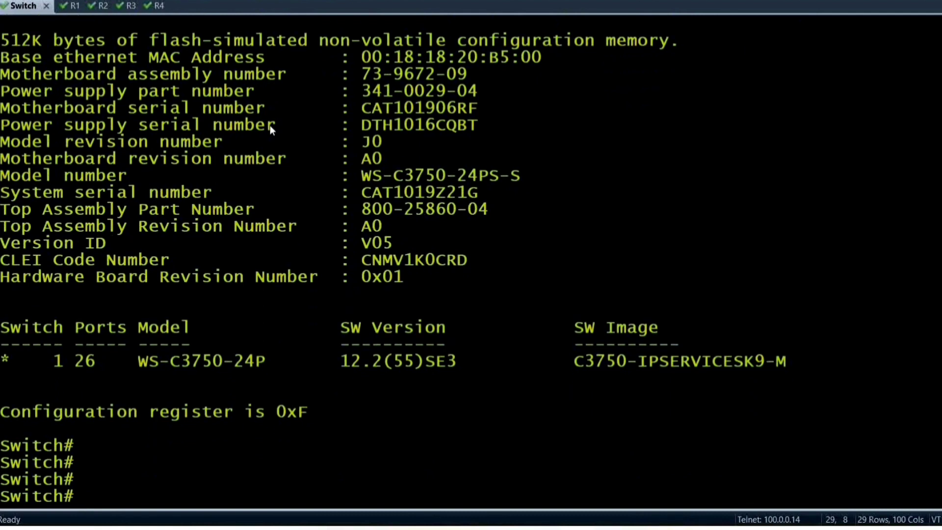
# Run show running-config on the switch and highlight the version line in the output
pyautogui.press('Return')
pyautogui.press('Return')
pyautogui.write('sh')
pyautogui.press('Tab')
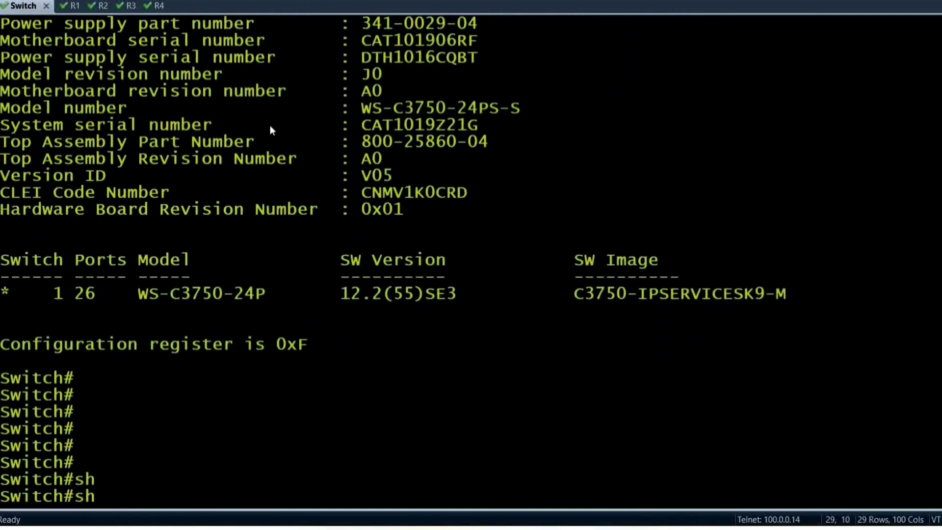
pyautogui.write('o')
pyautogui.press('Tab')
pyautogui.write('runn')
pyautogui.press('Tab')
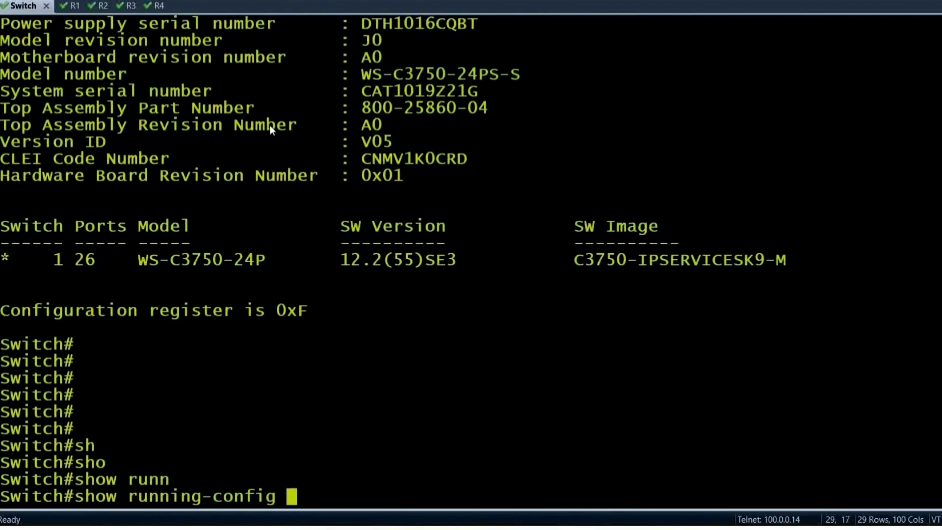
pyautogui.press('Return')
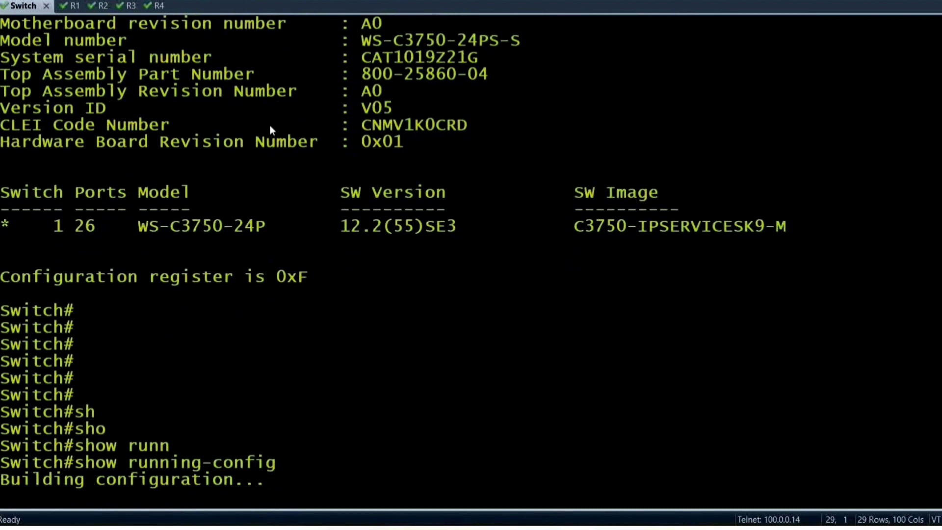
pyautogui.press('Return')
pyautogui.press('Return')
pyautogui.press('Return')
pyautogui.press('Return')
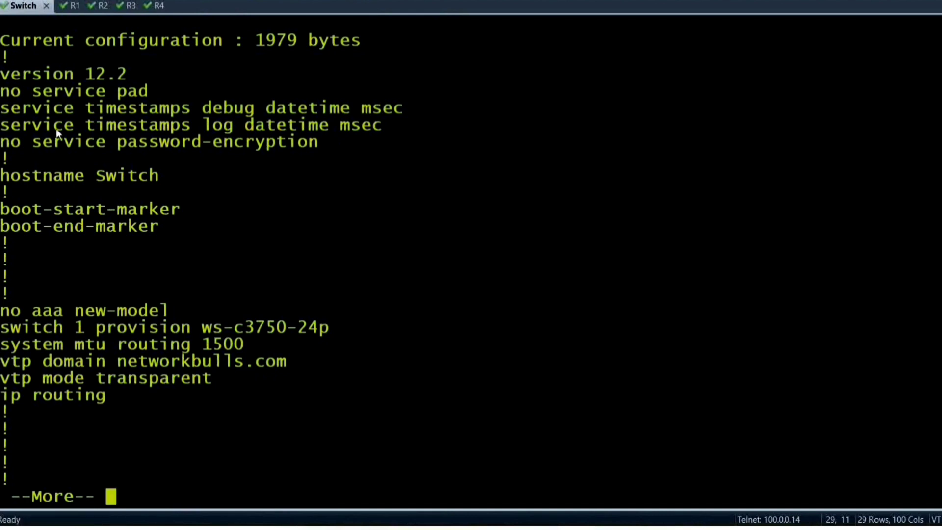
pyautogui.tripleClick(143, 73)
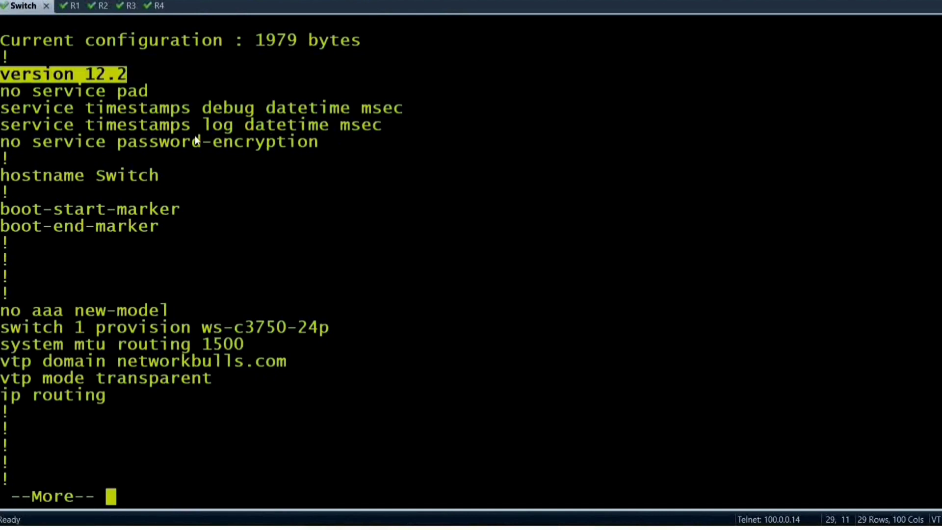
pyautogui.click(240, 254)
# Page through the running configuration to examine the IP routing, spanning-tree and VLAN 10 and 20 definitions
pyautogui.press('Return')
pyautogui.press('Return')
pyautogui.press('Return')
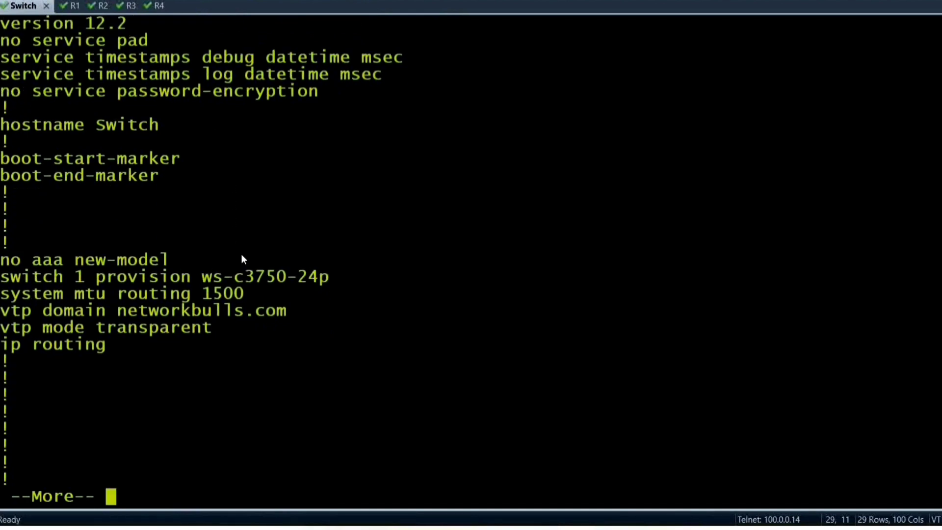
pyautogui.press('Return')
pyautogui.press('Return')
pyautogui.press('Return')
pyautogui.press('Return')
pyautogui.press('Return')
pyautogui.press('Return')
pyautogui.press('Return')
pyautogui.press('Return')
pyautogui.press('Return')
pyautogui.press('Return')
pyautogui.press('Return')
pyautogui.press('Return')
pyautogui.press('Return')
pyautogui.press('Return')
pyautogui.press('Return')
pyautogui.press('Return')
pyautogui.press('Return')
pyautogui.press('Return')
pyautogui.press('Return')
pyautogui.press('Return')
pyautogui.press('Return')
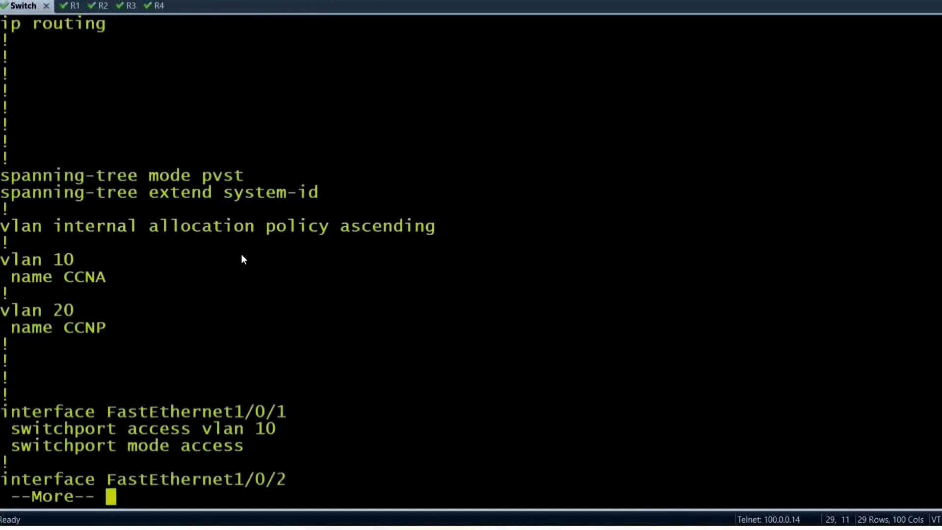
# Page through the remaining running configuration to examine the access port VLAN assignments and VLAN interface addresses
pyautogui.press('Return')
pyautogui.press('Return')
pyautogui.press('Return')
pyautogui.press('Return')
pyautogui.press('Return')
pyautogui.press('Return')
pyautogui.press('Return')
pyautogui.press('Return')
pyautogui.press('Return')
pyautogui.press('Return')
pyautogui.press('Return')
pyautogui.press('Return')
pyautogui.press('Return')
pyautogui.press('Return')
pyautogui.press('Return')
pyautogui.press('Return')
pyautogui.press('Return')
pyautogui.press('Return')
pyautogui.press('Return')
pyautogui.press('Return')
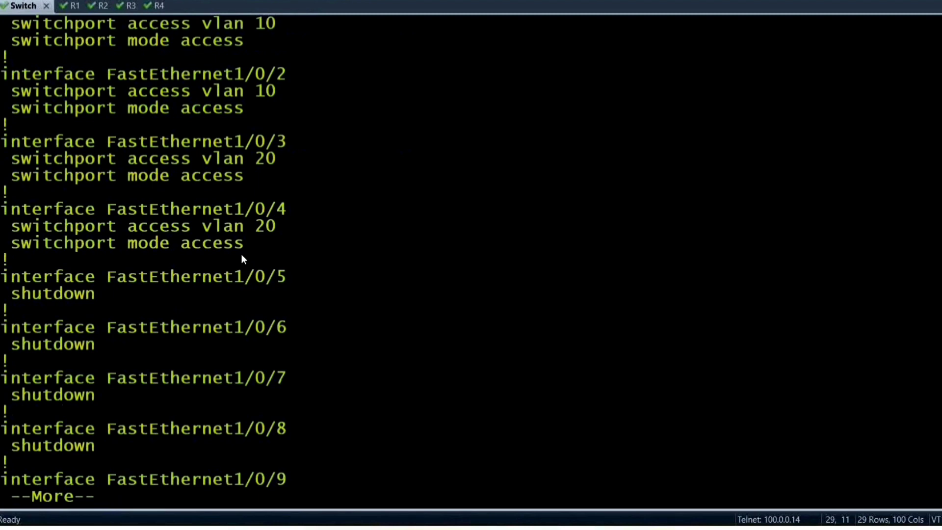
pyautogui.press('Return')
pyautogui.press('Return')
pyautogui.press('Return')
pyautogui.press('space')
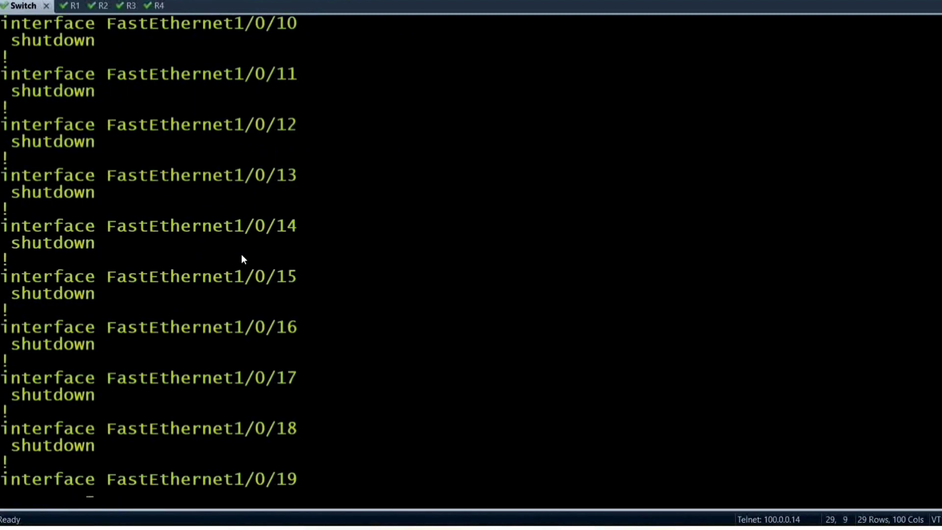
pyautogui.press('space')
pyautogui.press('Return')
pyautogui.press('Return')
pyautogui.press('Return')
pyautogui.press('Return')
pyautogui.press('Return')
pyautogui.press('Return')
pyautogui.press('Return')
pyautogui.press('Return')
pyautogui.press('Return')
pyautogui.press('Return')
pyautogui.press('Return')
pyautogui.press('Return')
pyautogui.press('Return')
pyautogui.press('Return')
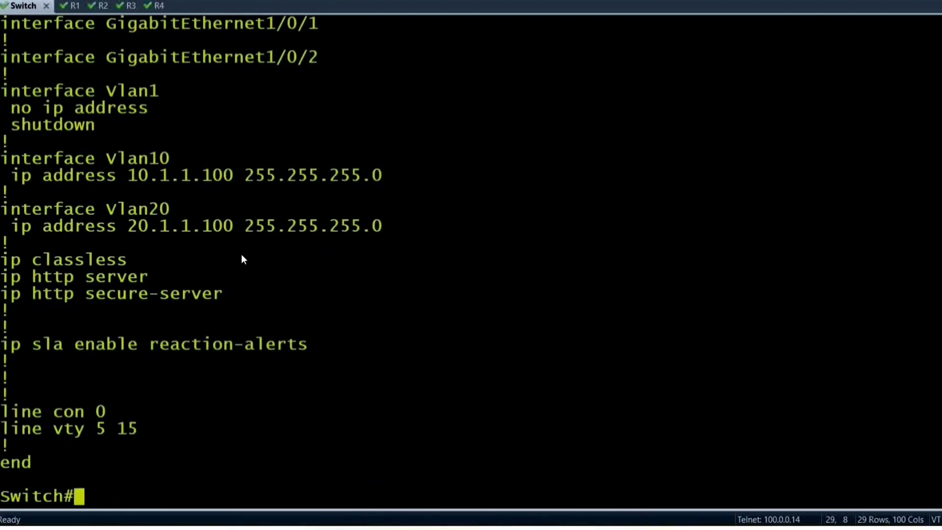
pyautogui.press('Return')
pyautogui.press('Return')
pyautogui.press('Return')
pyautogui.press('Return')
pyautogui.press('Return')
pyautogui.press('Return')
pyautogui.press('Return')
pyautogui.press('Return')
pyautogui.press('Return')
pyautogui.press('Return')
pyautogui.press('Return')
pyautogui.press('Return')
pyautogui.press('Return')
pyautogui.press('Return')
pyautogui.press('Return')
pyautogui.press('Return')
pyautogui.press('Return')
pyautogui.press('Return')
pyautogui.press('Return')
pyautogui.press('Return')
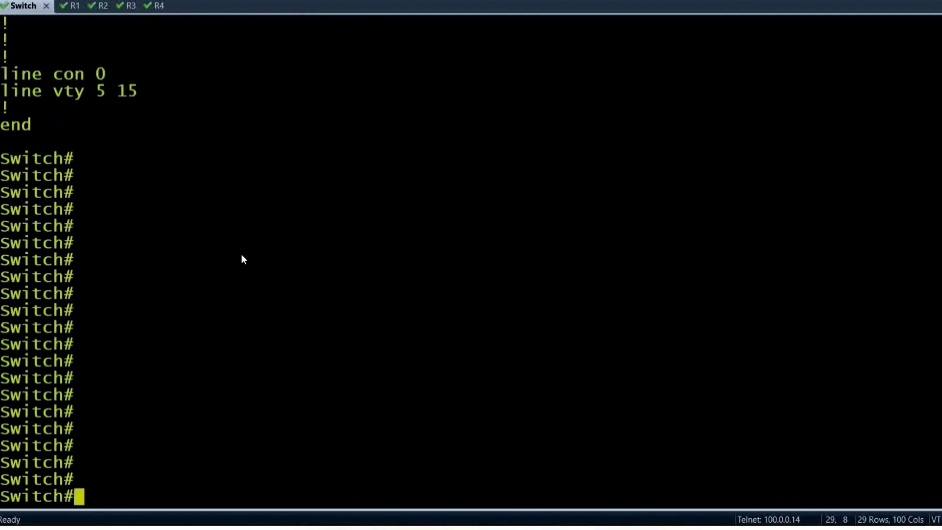
pyautogui.press('Return')
pyautogui.press('Return')
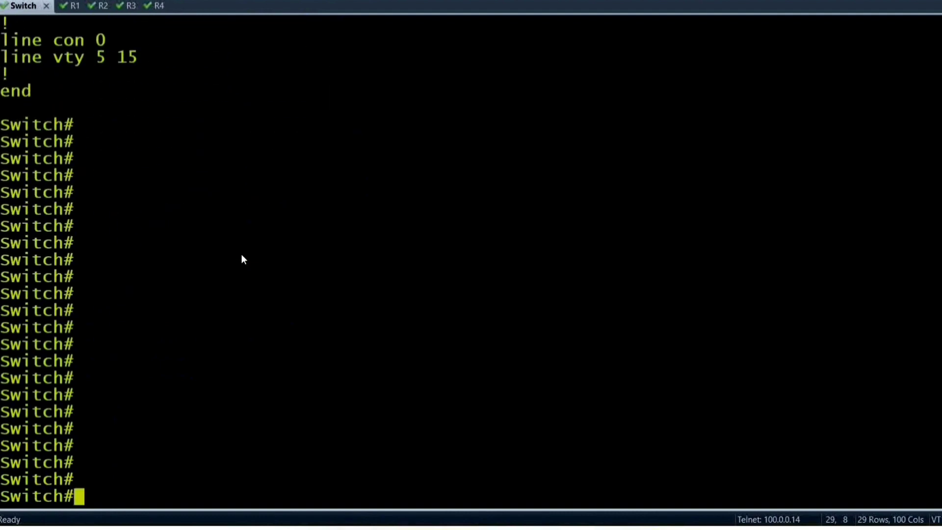